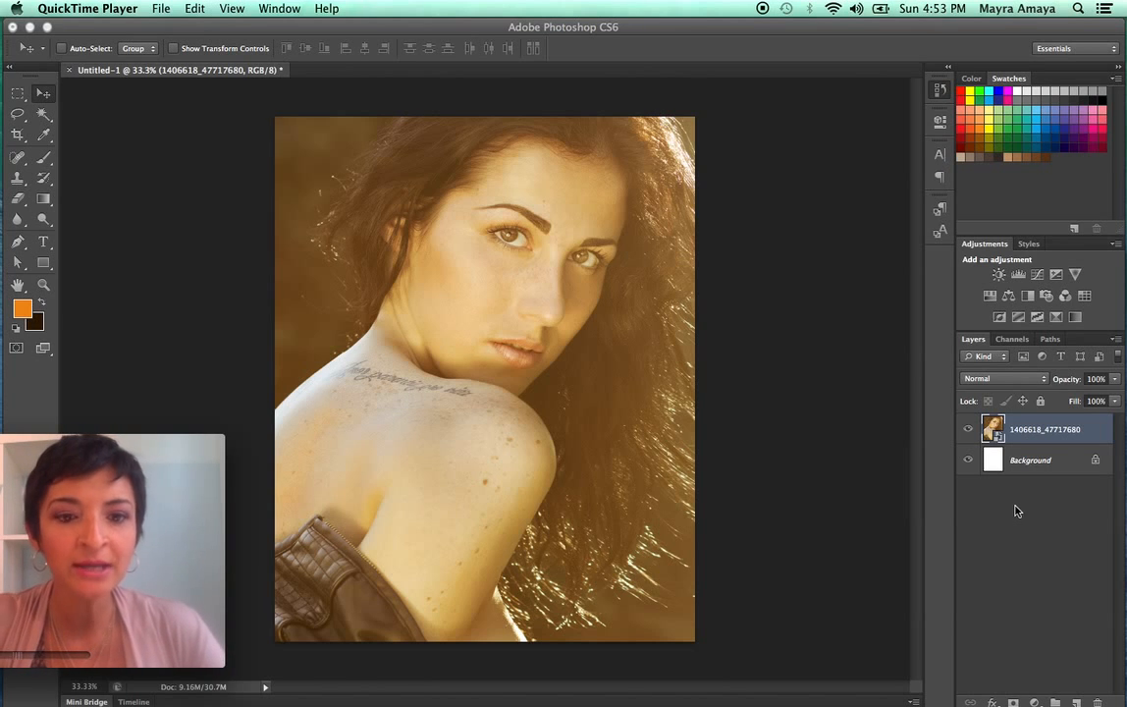
- Check the document's pixel dimensions, print size and resolution in the Image Size settings
left_click(159, 9)
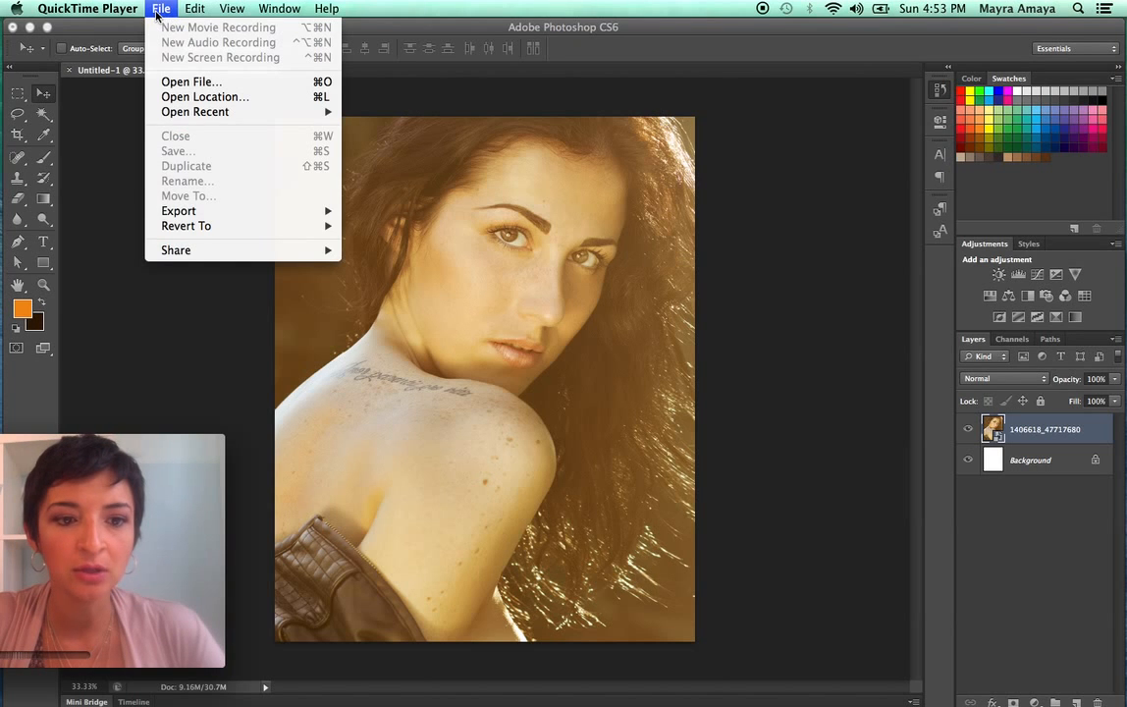
left_click(110, 127)
left_click(122, 9)
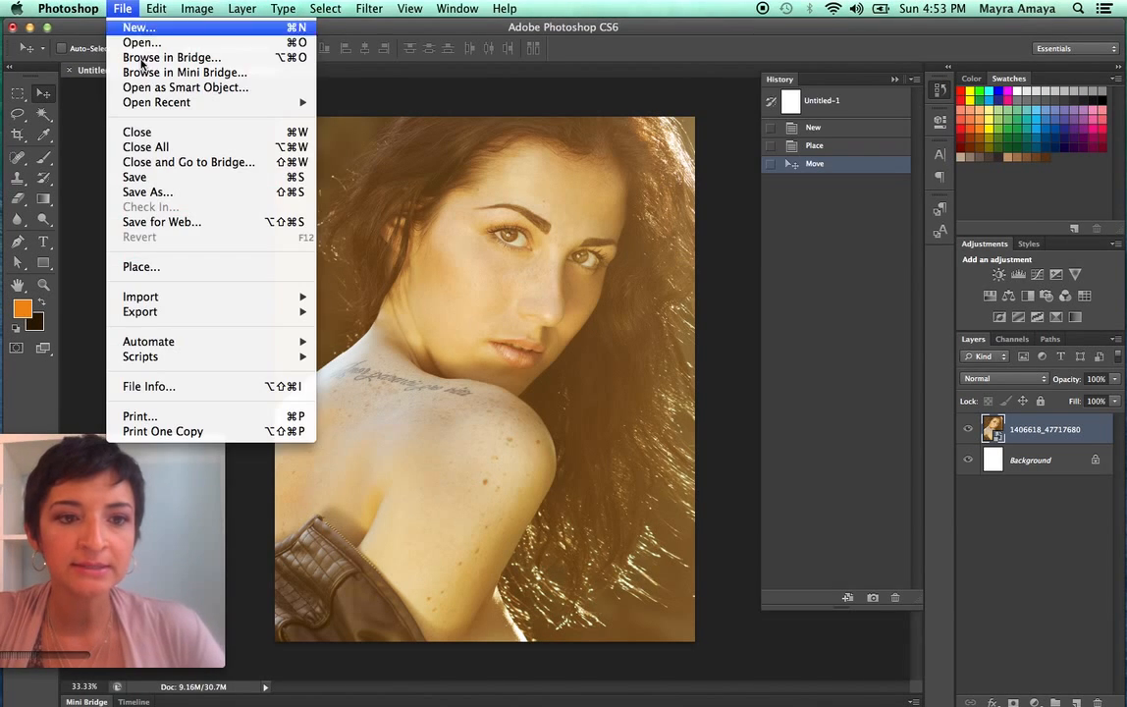
mouse_move(204, 11)
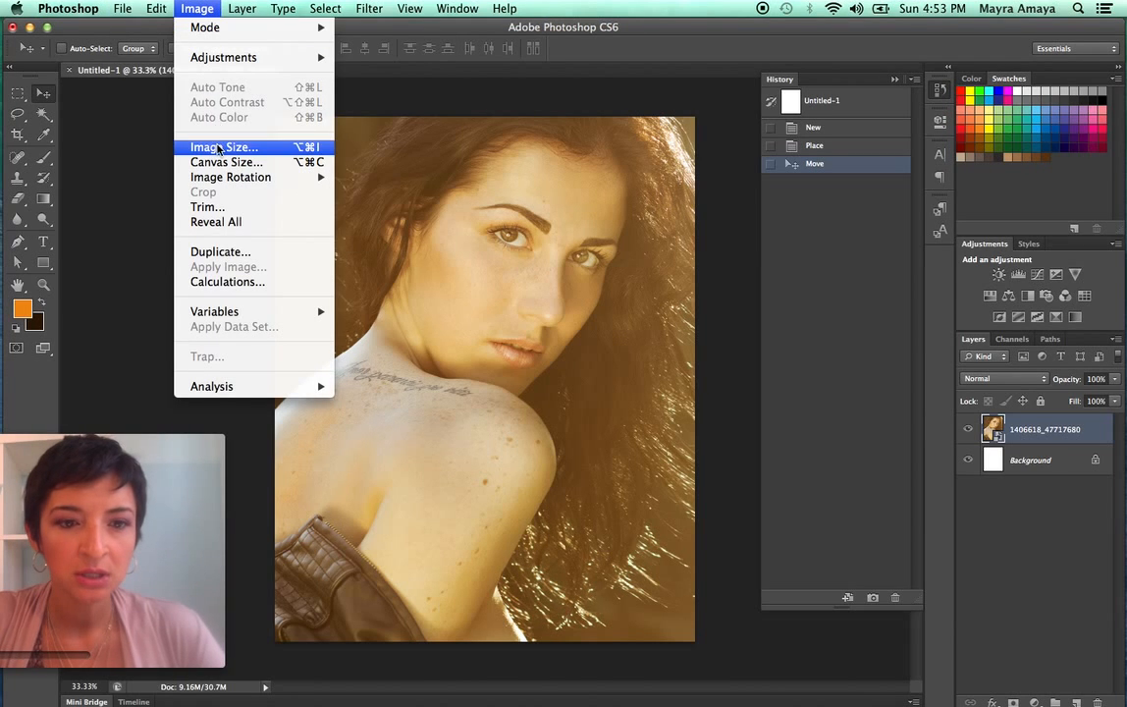
left_click(220, 146)
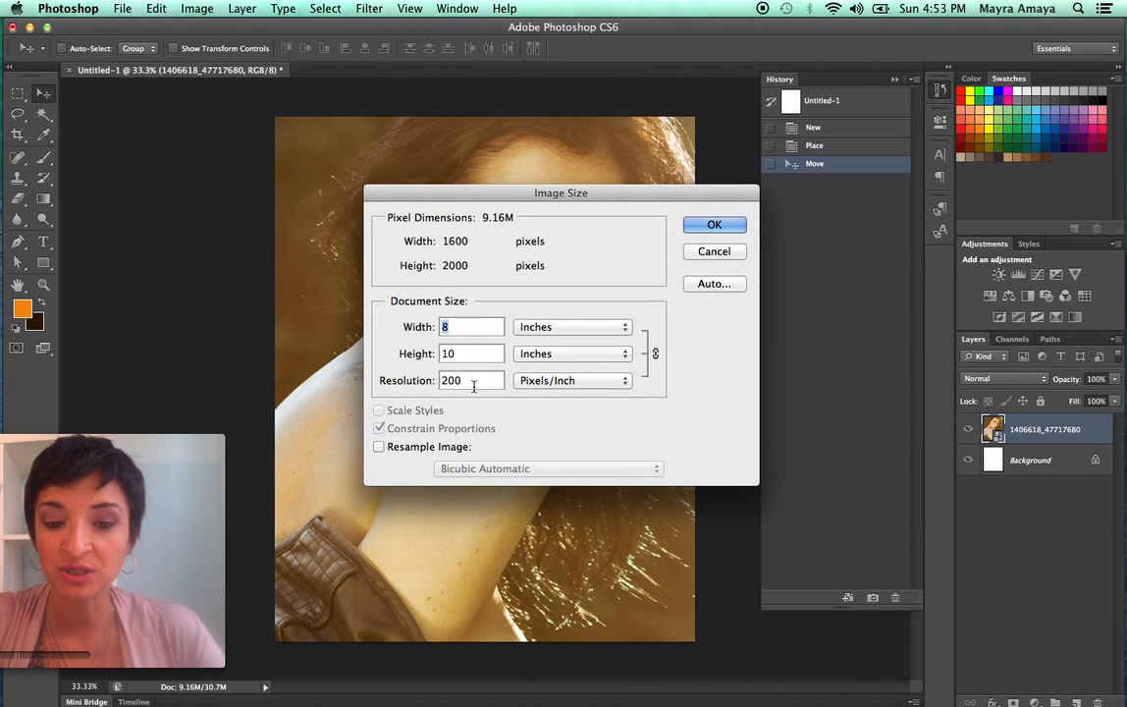
left_click(729, 227)
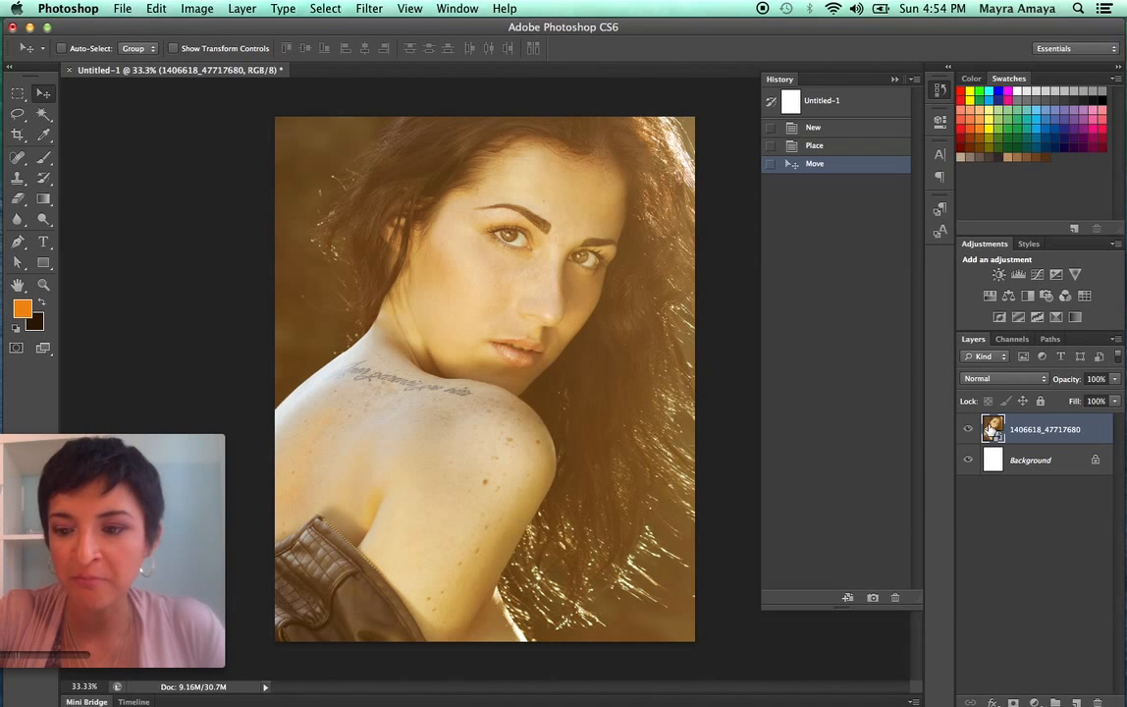
- Duplicate the photo layer 1406618_47717680 and hide the original layer
left_click_drag(992, 428, 1081, 699)
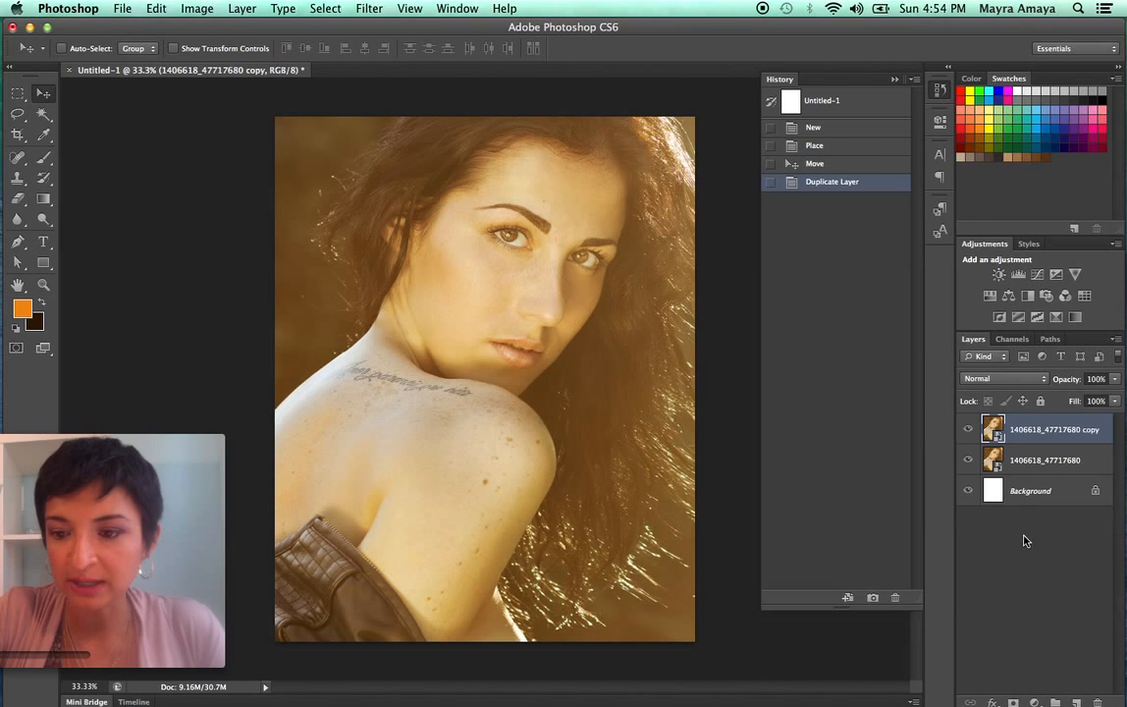
left_click(968, 461)
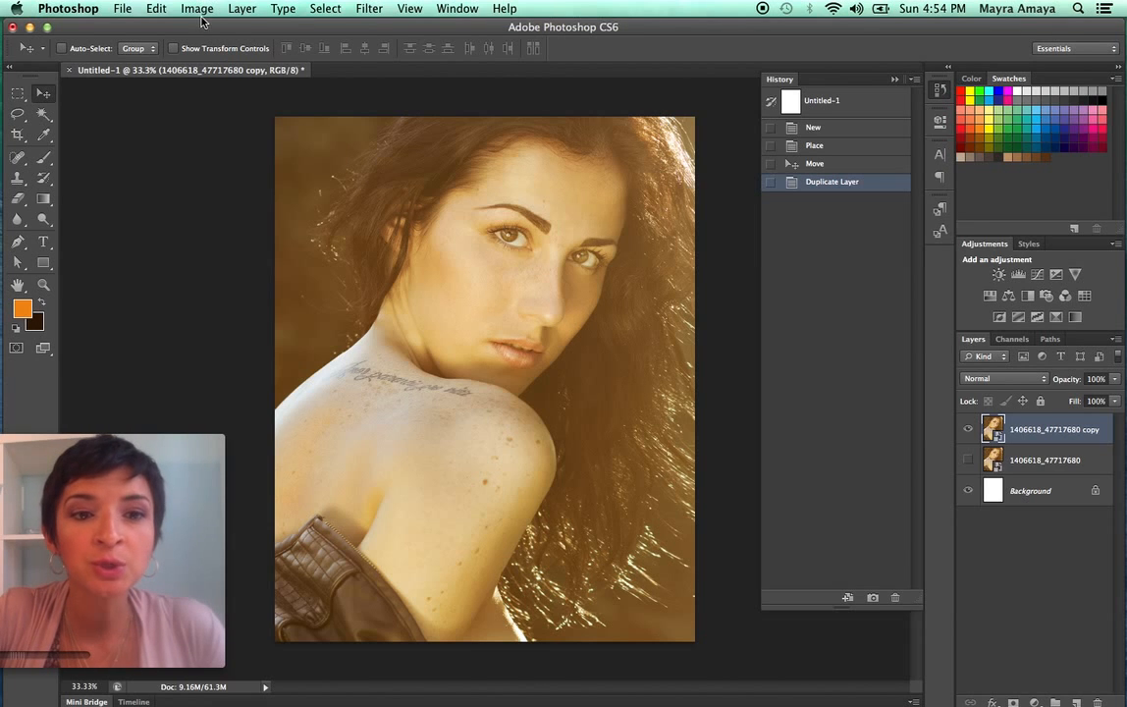
- Rasterize the duplicated smart object layer
left_click(238, 9)
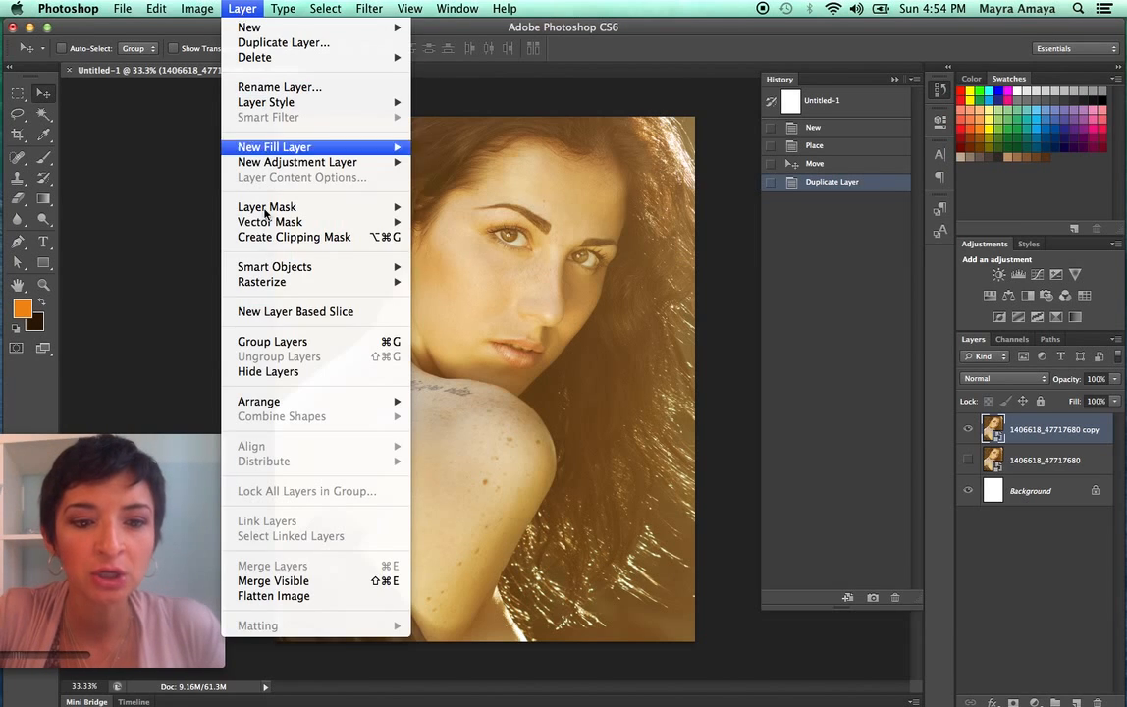
mouse_move(253, 280)
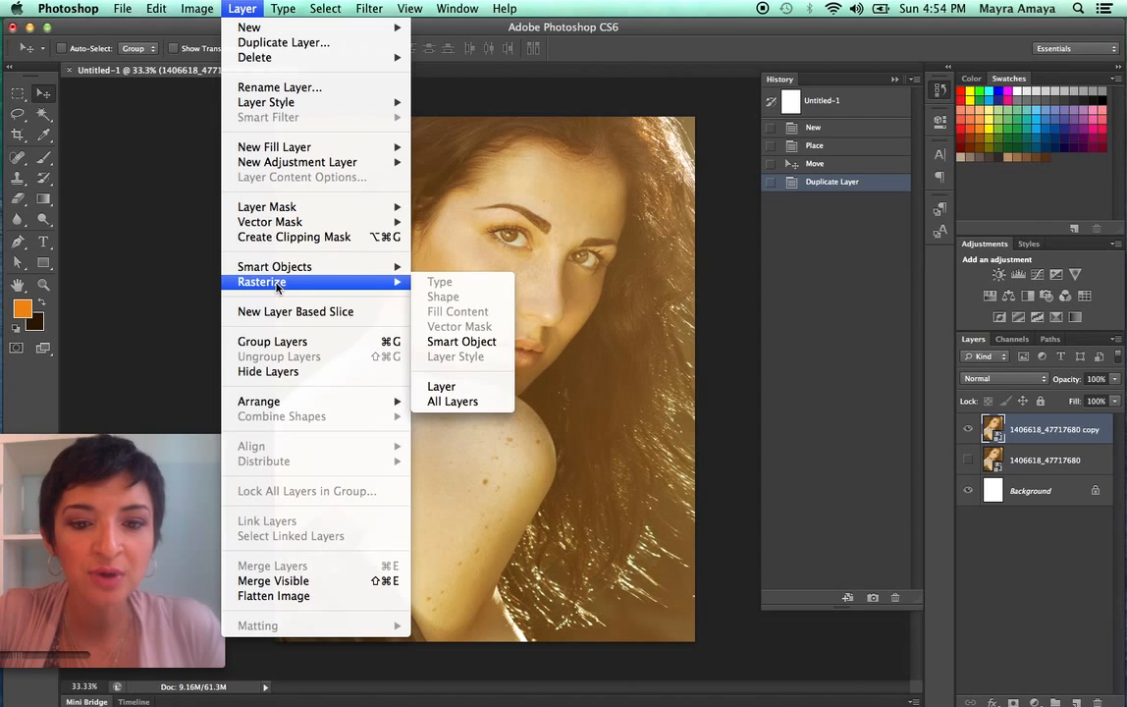
left_click(445, 351)
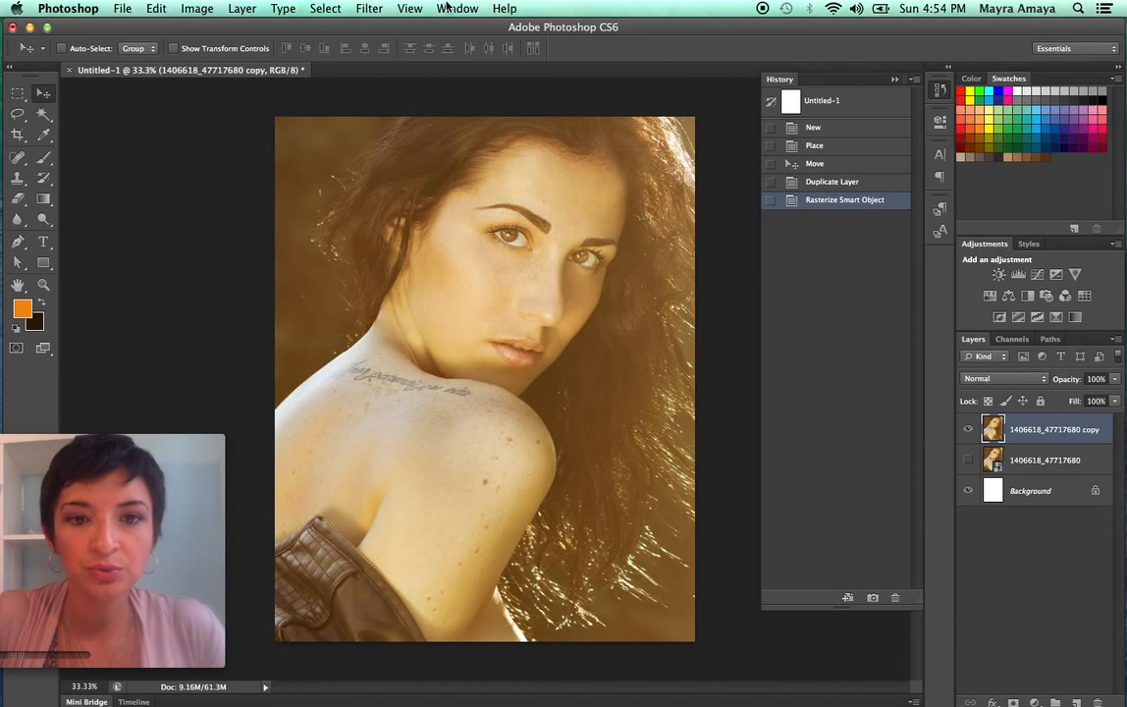
- Preview the Artistic filters Colored Pencil, Cutout, Fresco and Poster Edges on the copied layer in the Filter Gallery
left_click(377, 10)
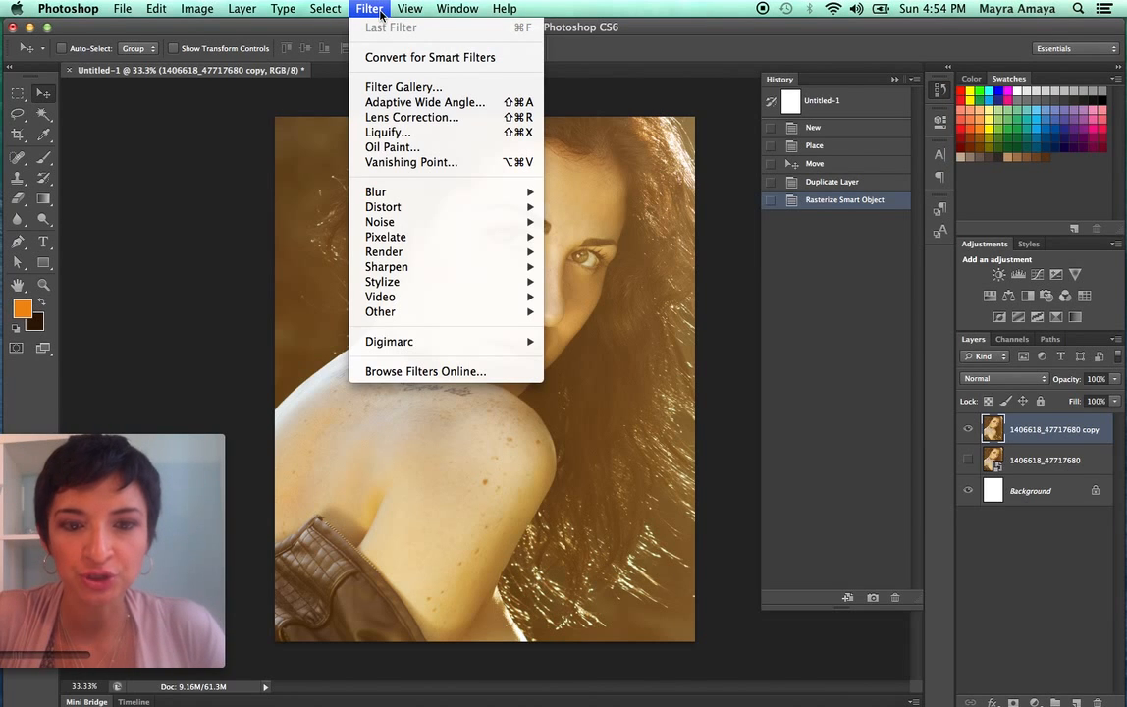
left_click(393, 89)
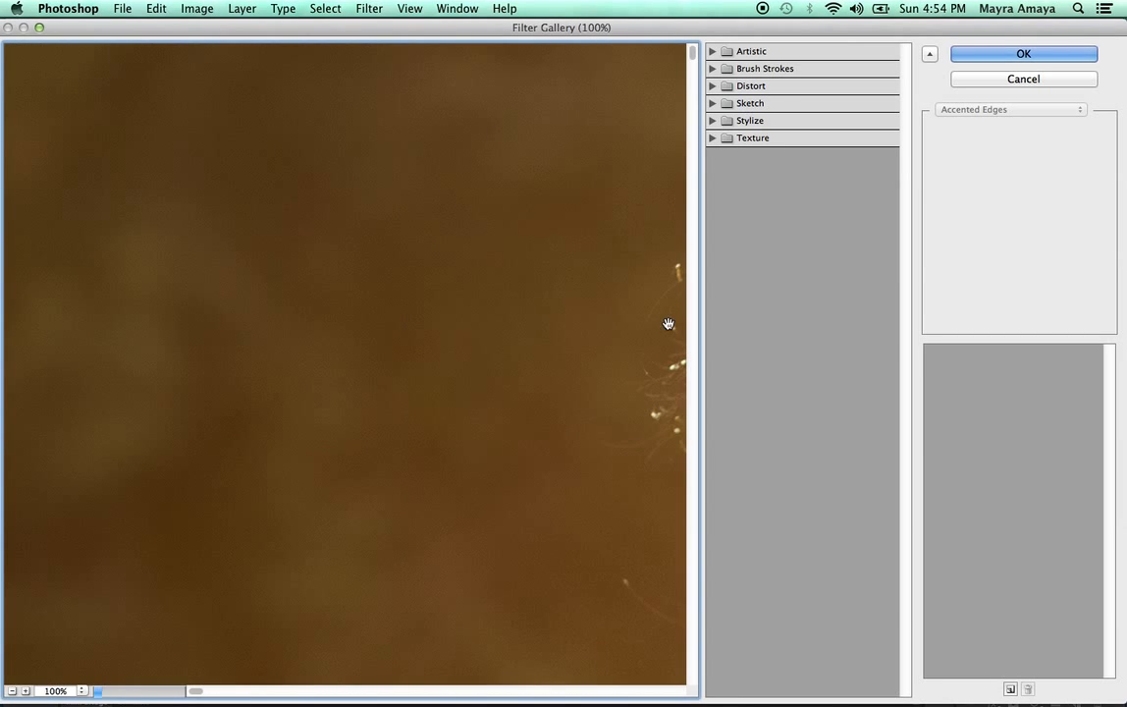
left_click(12, 691)
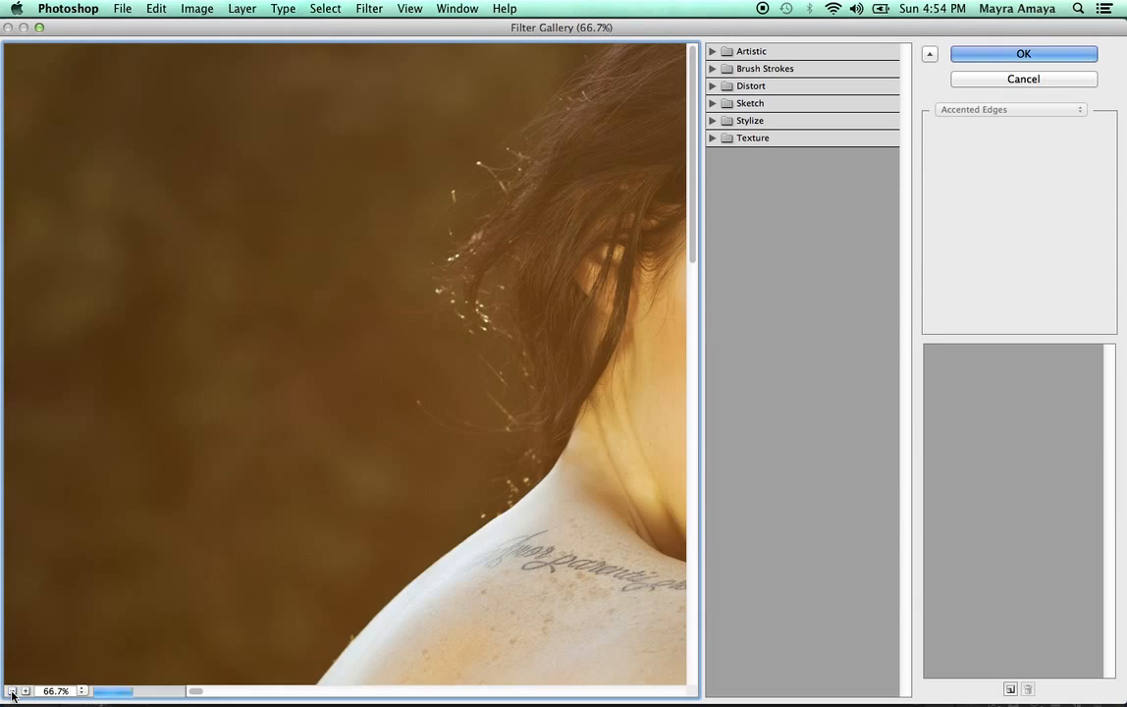
left_click(11, 692)
left_click(12, 691)
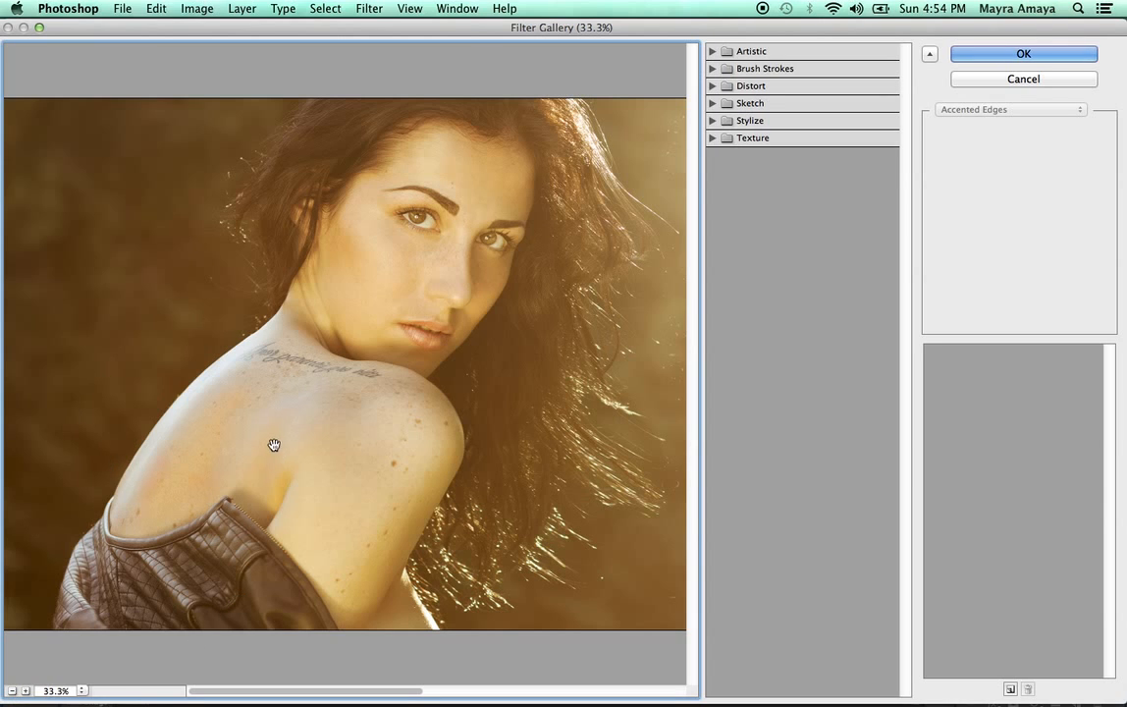
left_click(717, 51)
left_click(735, 80)
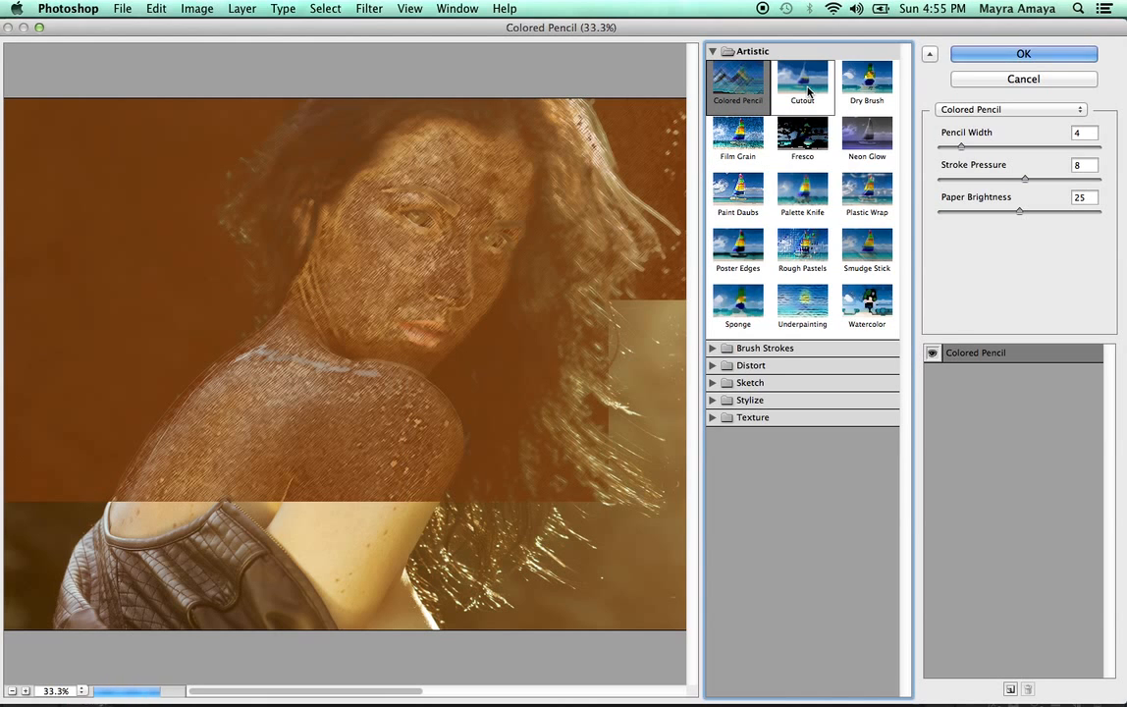
left_click(808, 92)
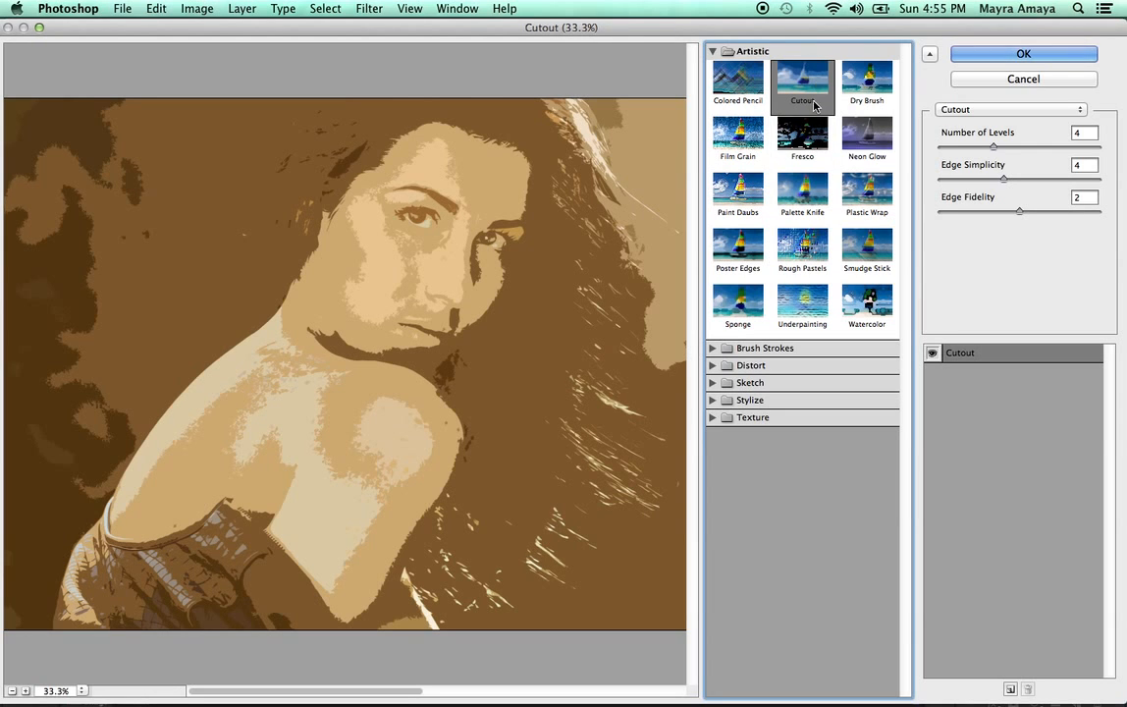
left_click(805, 135)
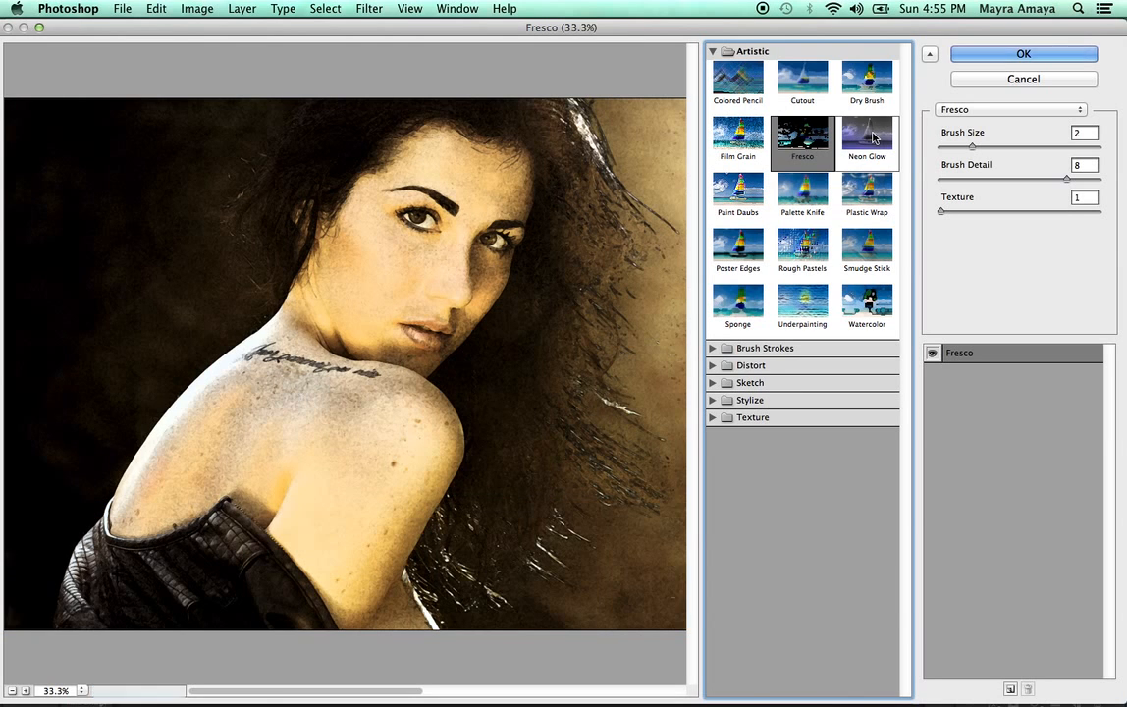
left_click(757, 245)
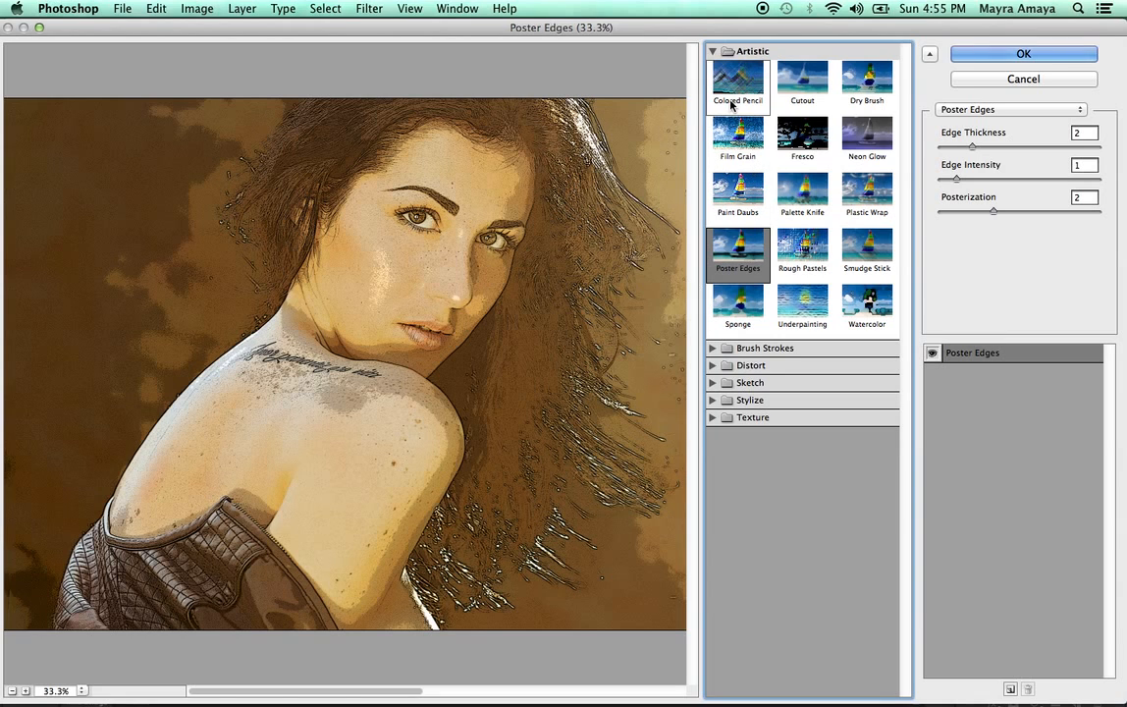
- Try the Accented Edges brush stroke filter with edge width 8, edge brightness 14 and smoothness 9
left_click(713, 52)
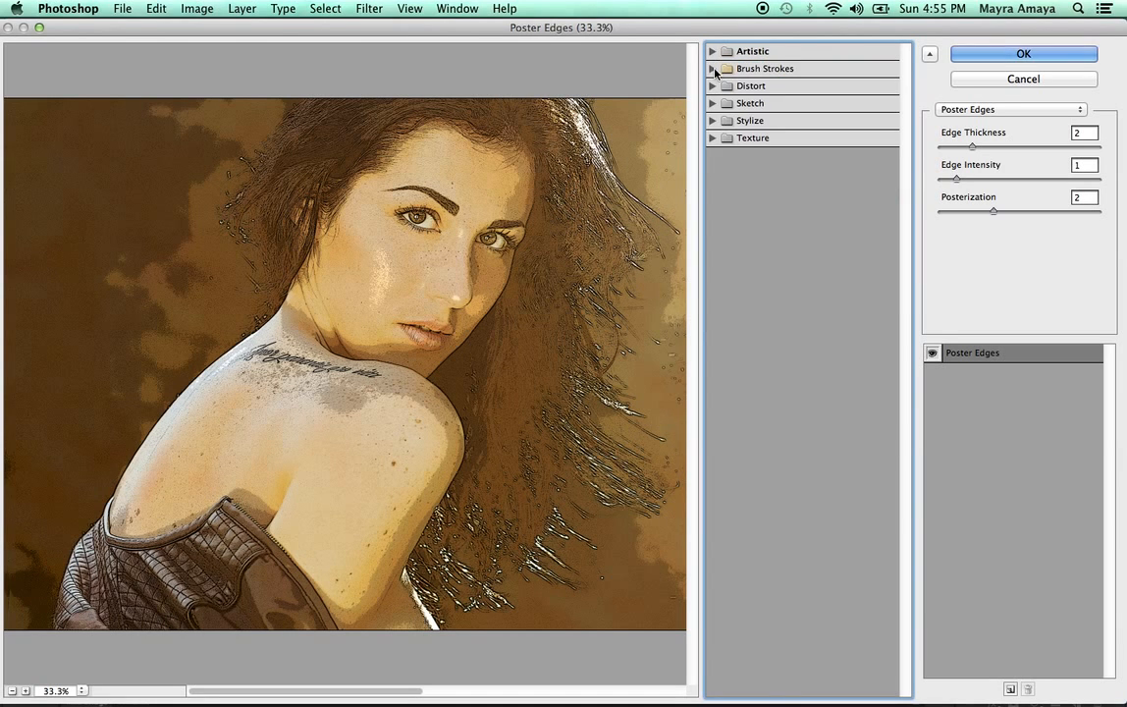
left_click(713, 69)
left_click(739, 97)
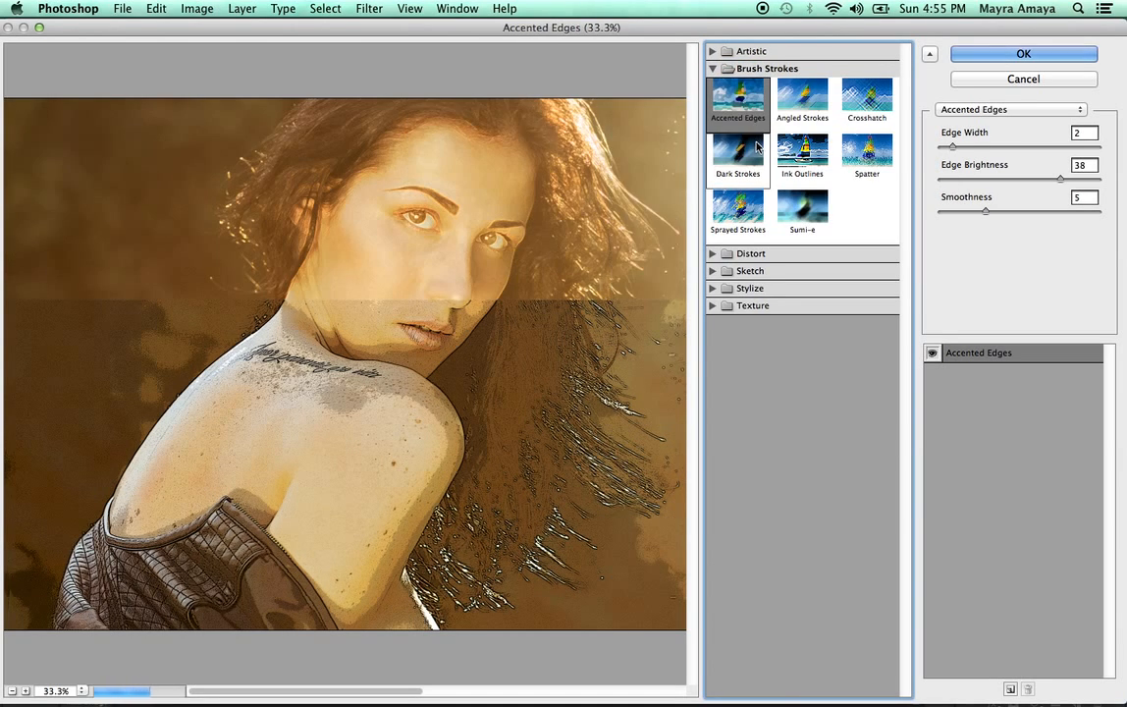
left_click(951, 146)
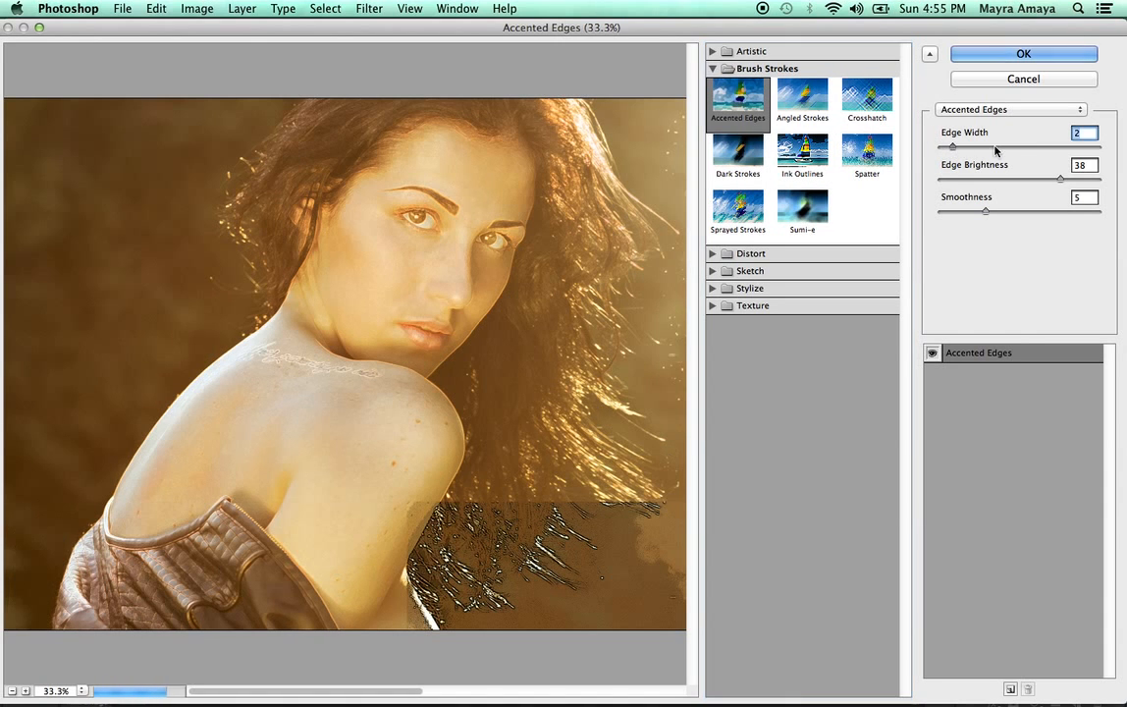
left_click(1019, 147)
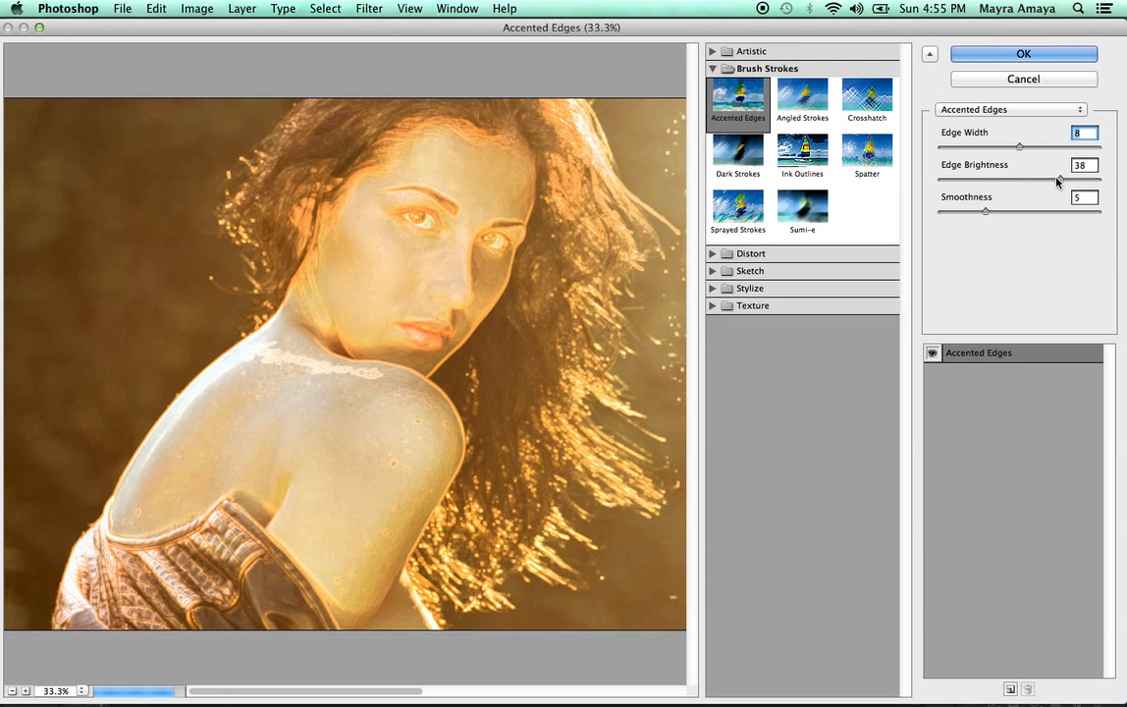
left_click_drag(1059, 180, 986, 180)
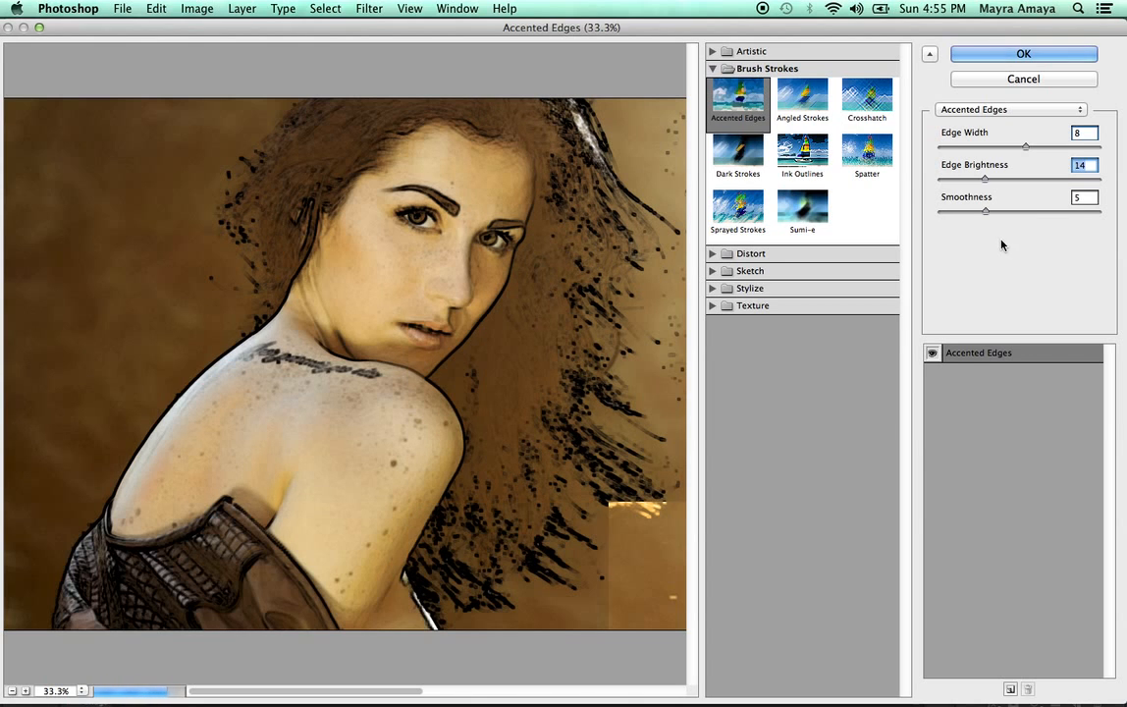
left_click_drag(986, 212, 1038, 214)
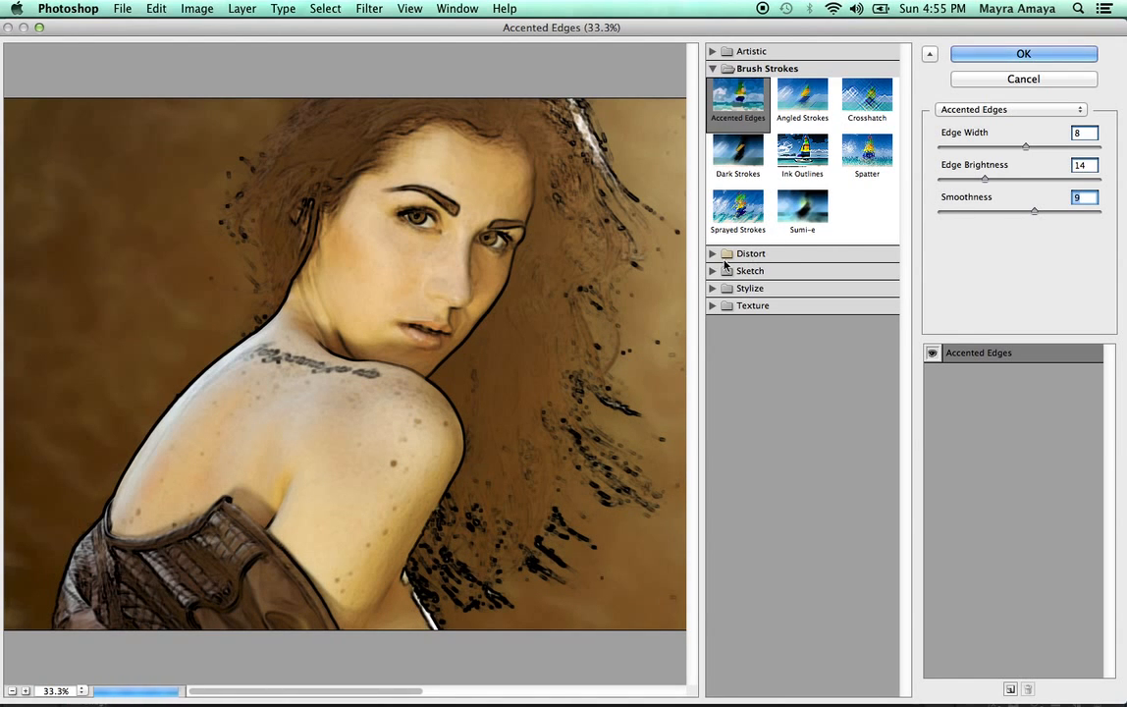
- Preview the Sketch filters Chrome, Conté Crayon, Chalk & Charcoal and Plaster, and leave the Filter Gallery without applying any
left_click(714, 69)
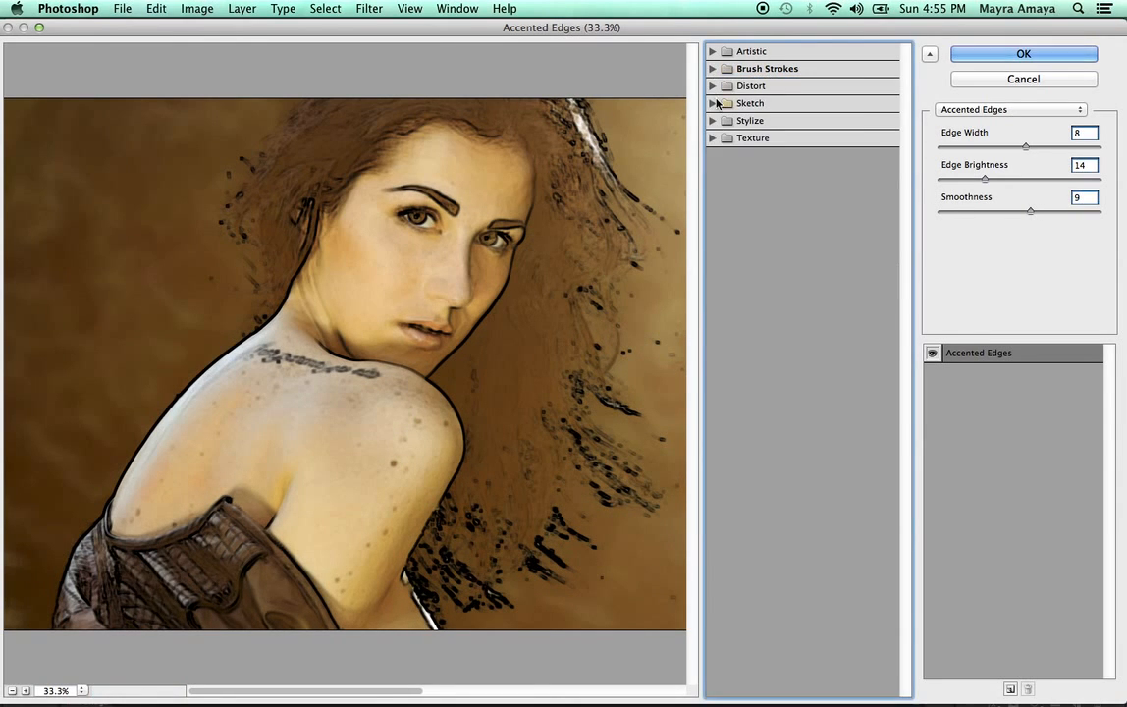
left_click(714, 103)
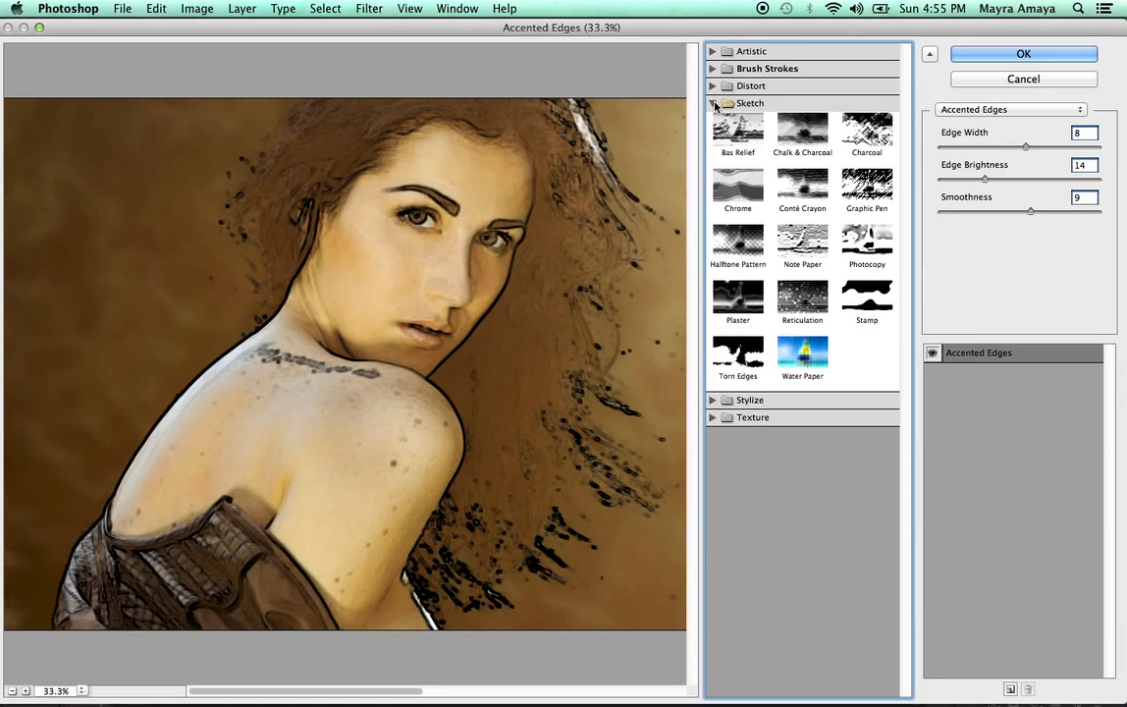
left_click(725, 199)
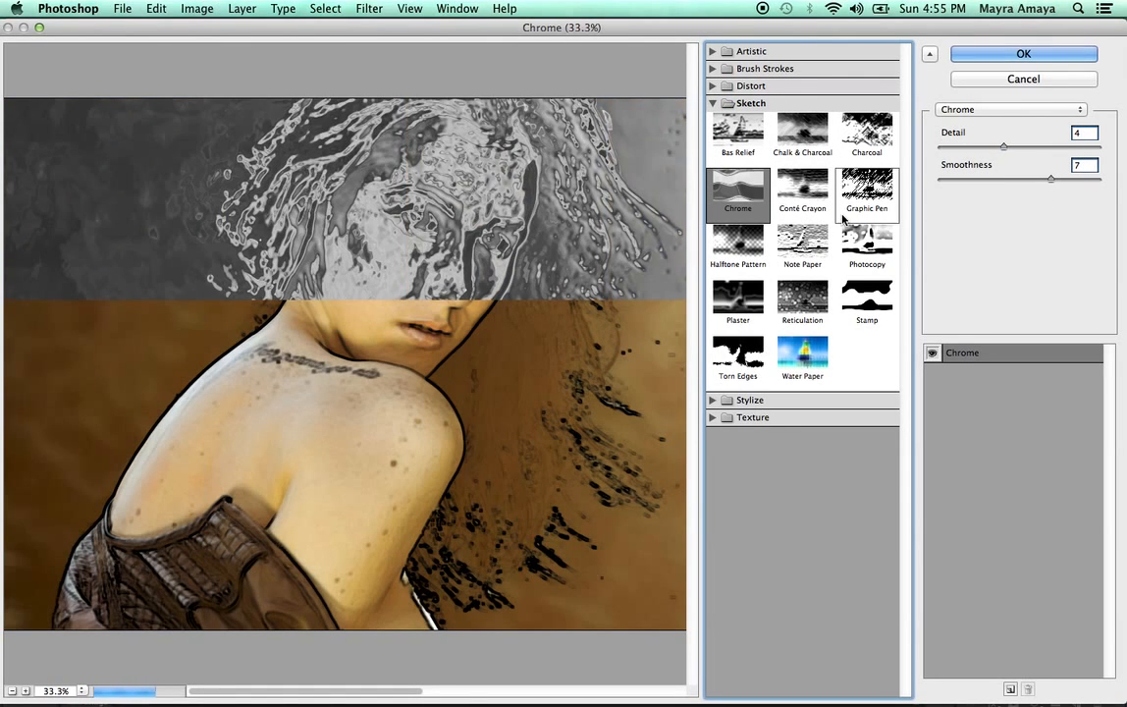
left_click(802, 189)
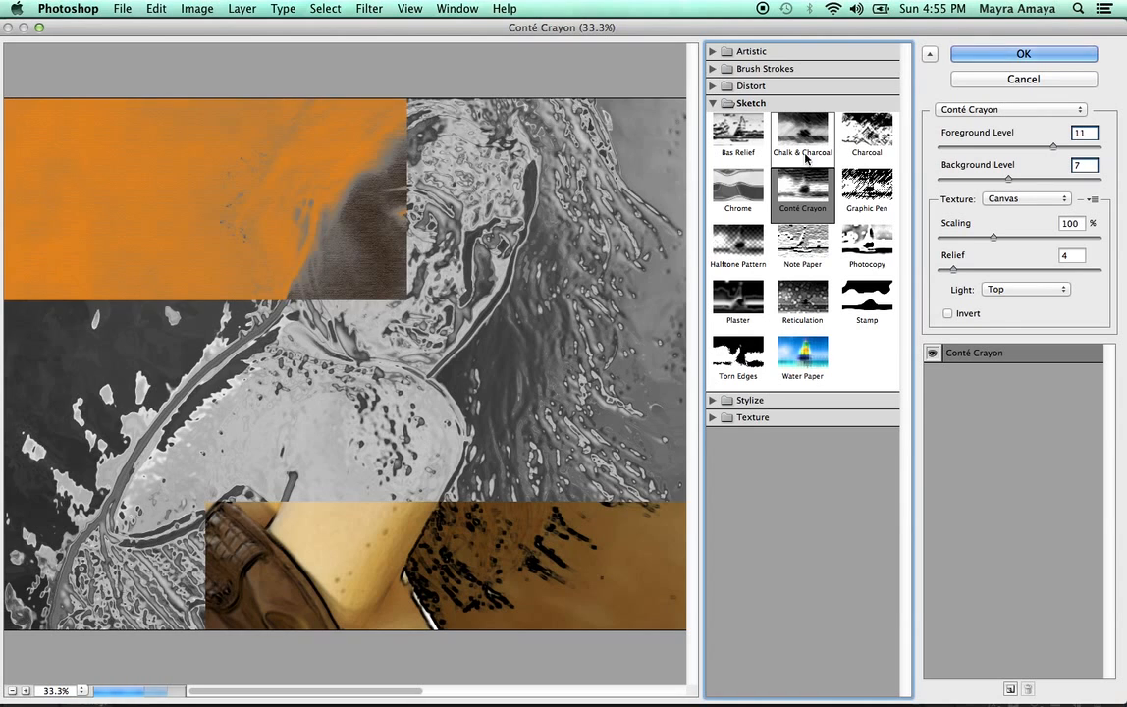
left_click(807, 147)
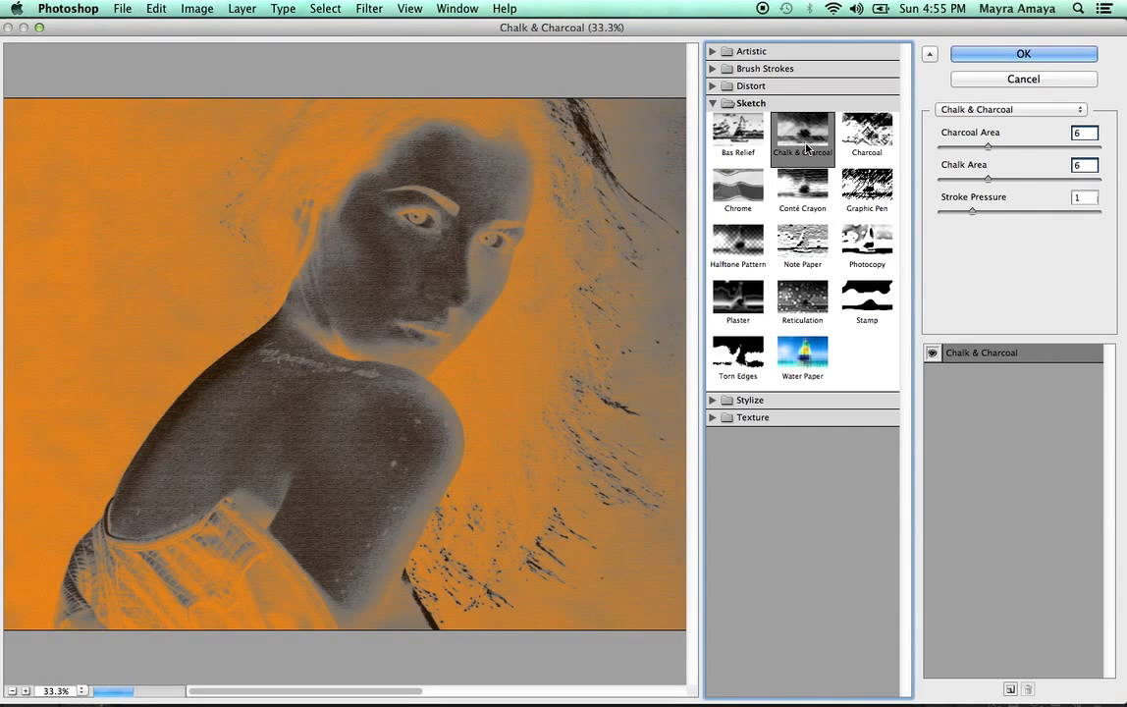
left_click(752, 306)
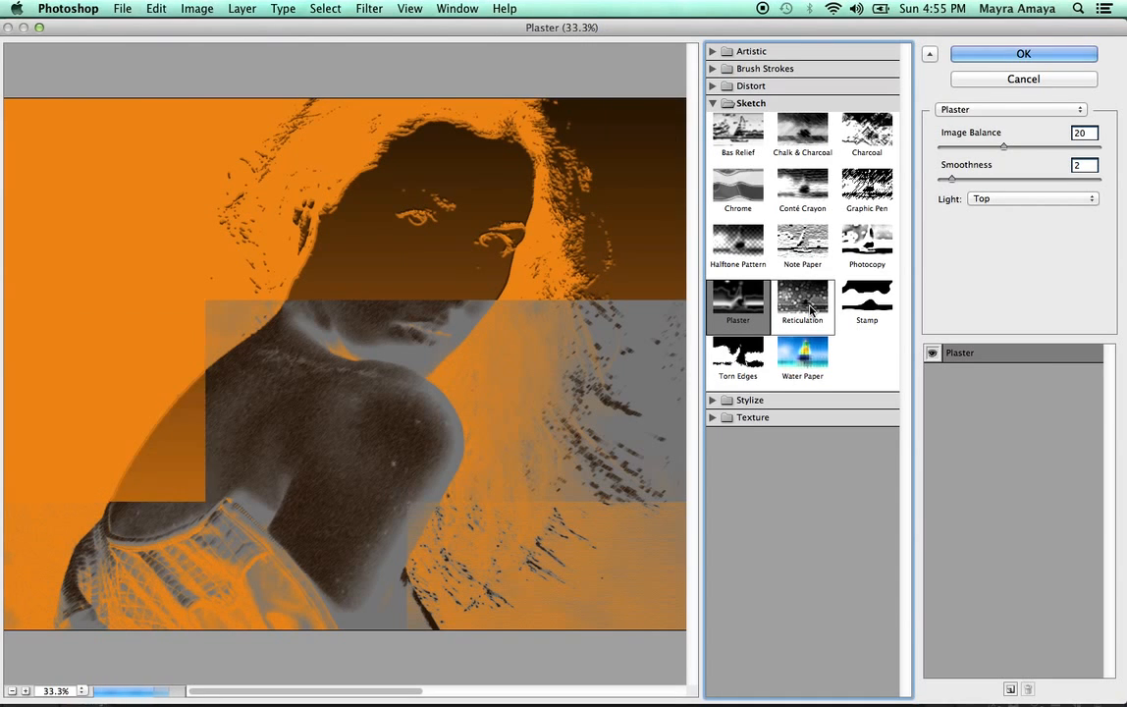
left_click(1022, 82)
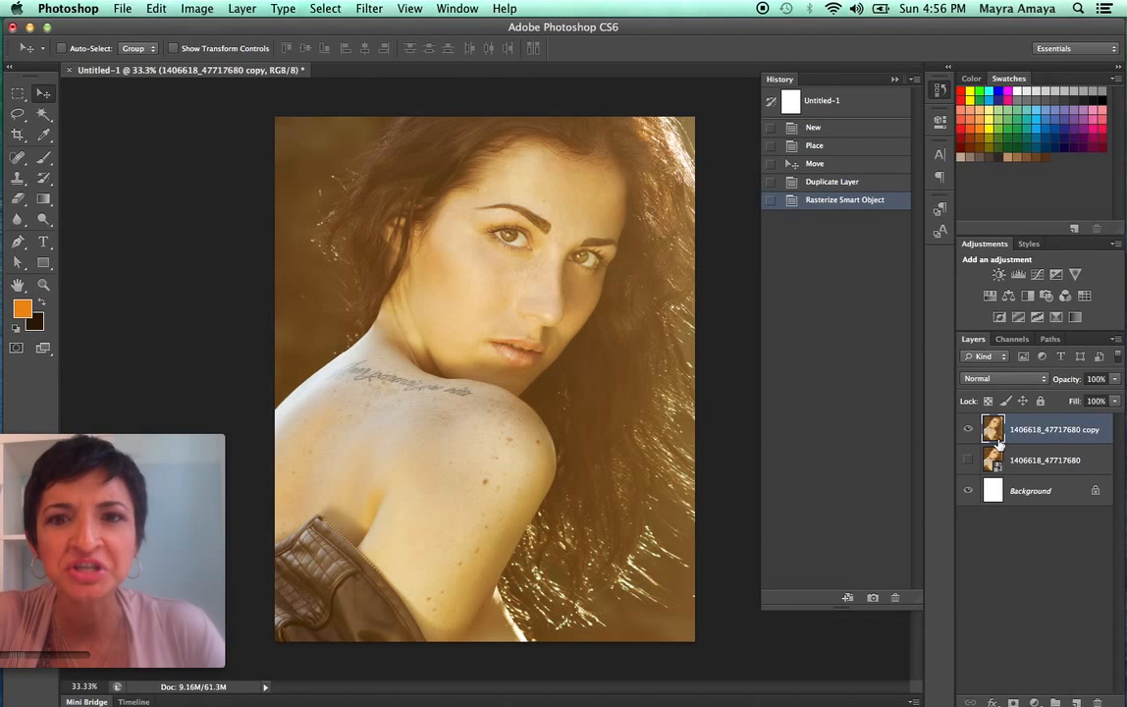
- Apply a Threshold adjustment with level 169 to the rasterized copy layer
left_click(198, 10)
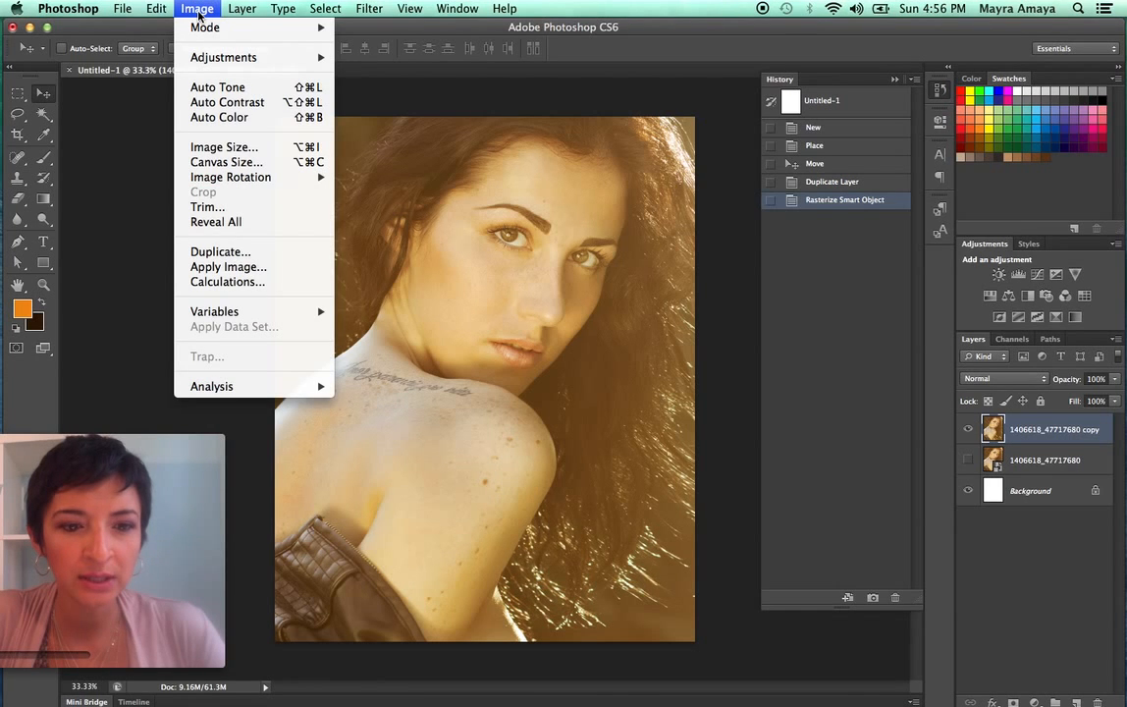
mouse_move(209, 61)
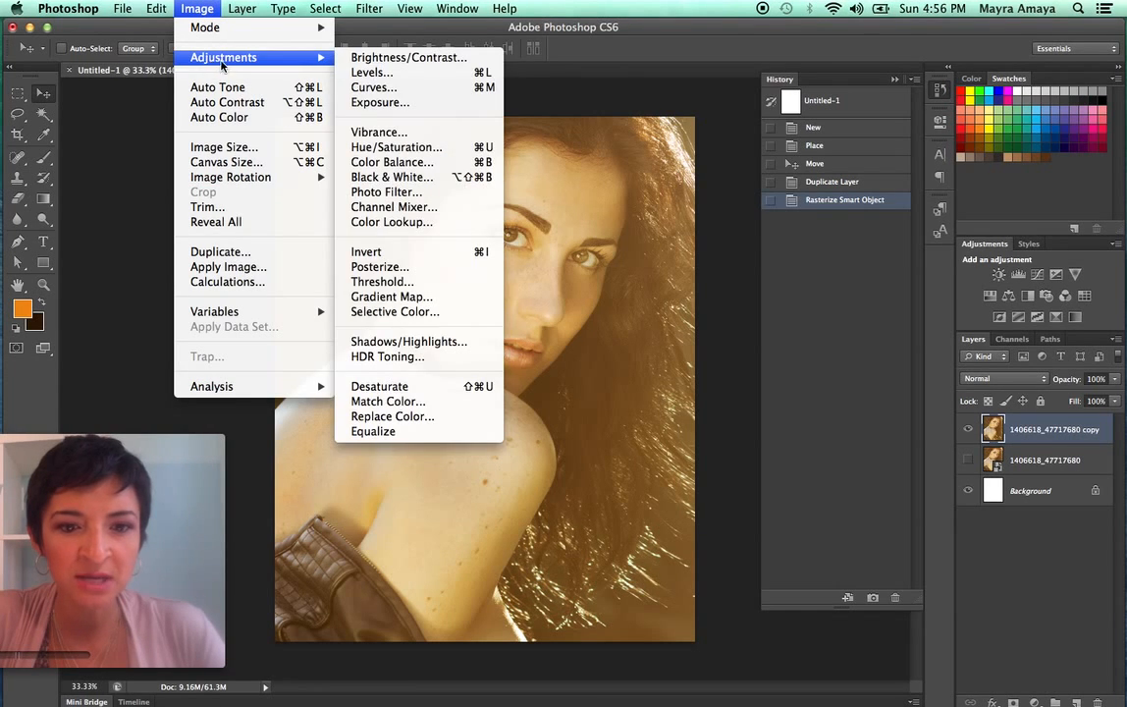
left_click(383, 282)
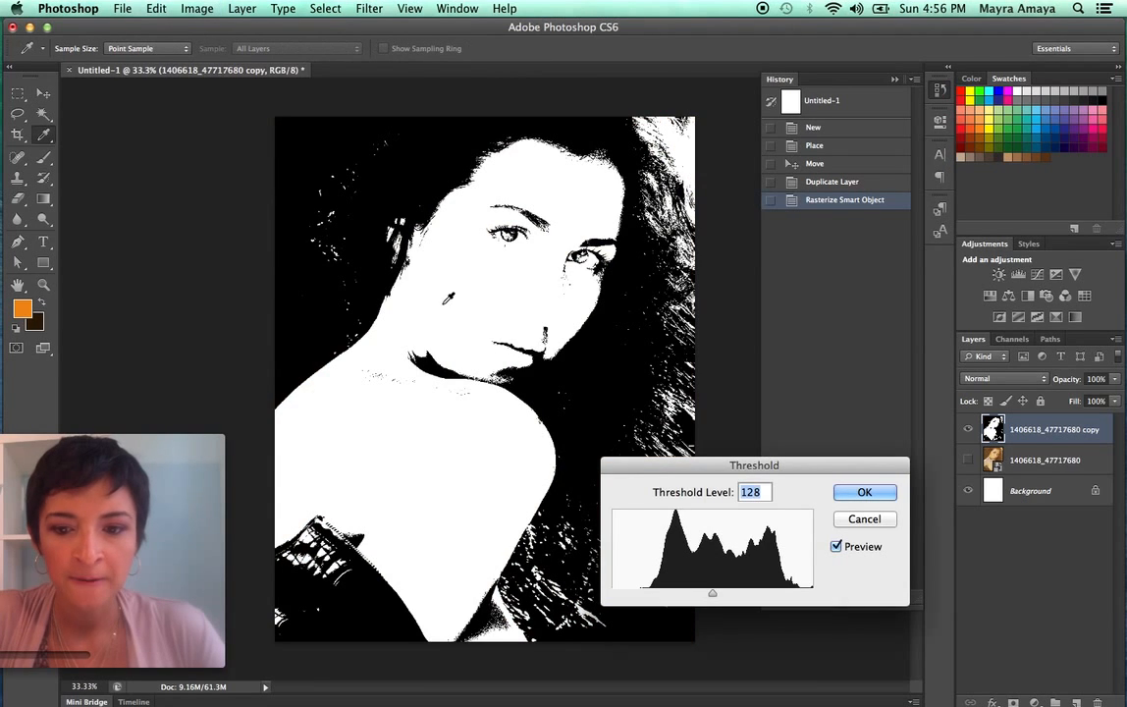
left_click_drag(713, 593, 744, 596)
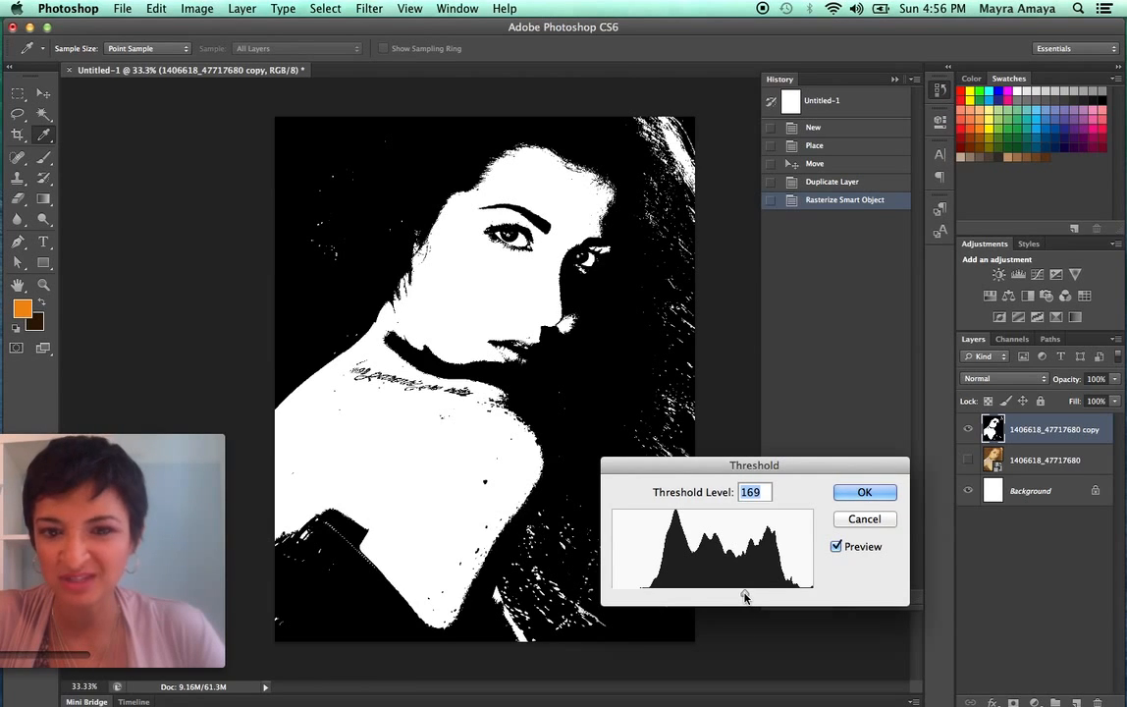
left_click(862, 494)
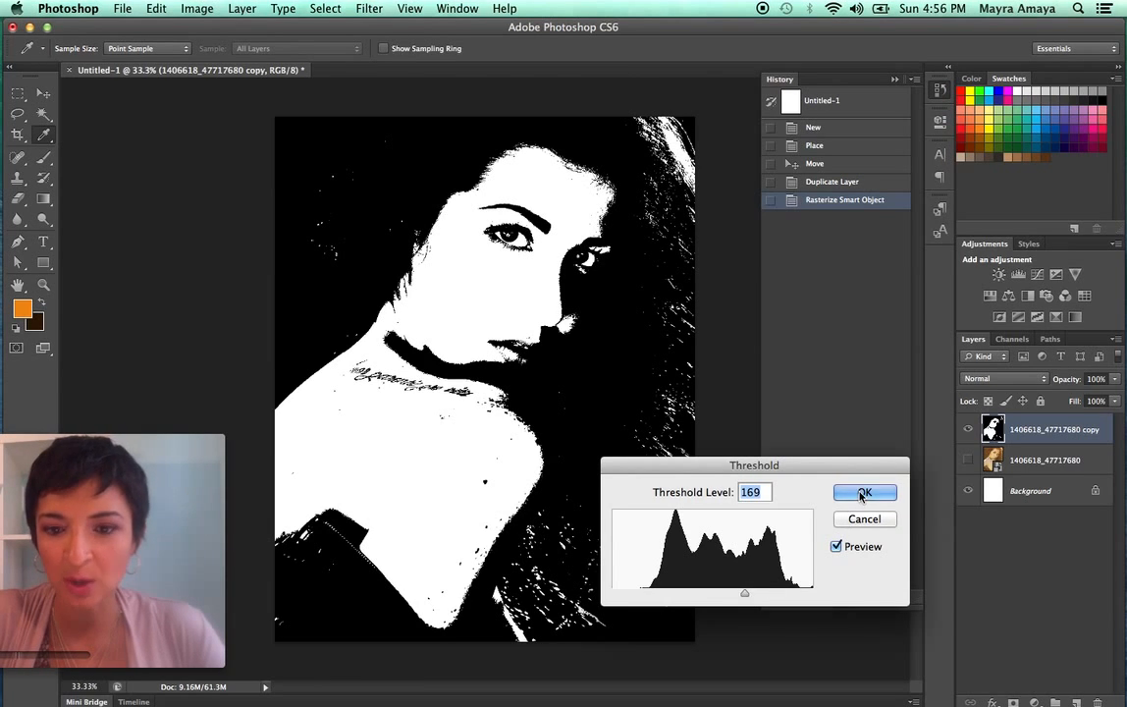
- Delete all white areas from the copy layer using a Magic Wand selection extended with Similar, keeping the original photo layer hidden
left_click(44, 115)
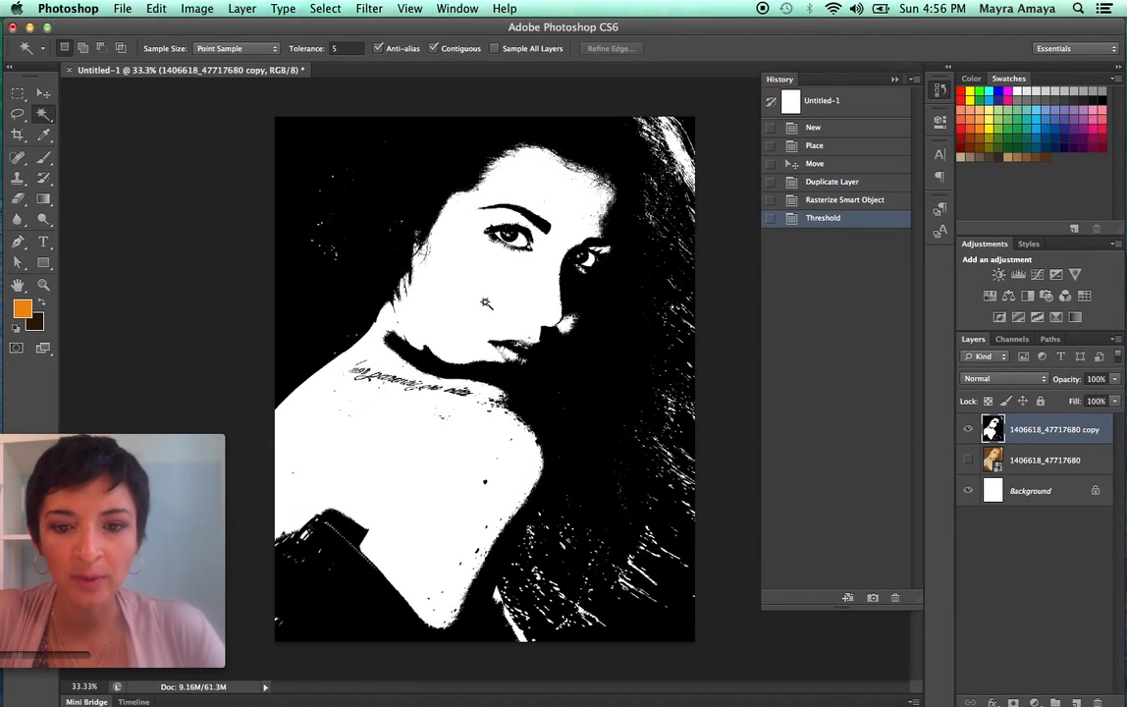
left_click(485, 308)
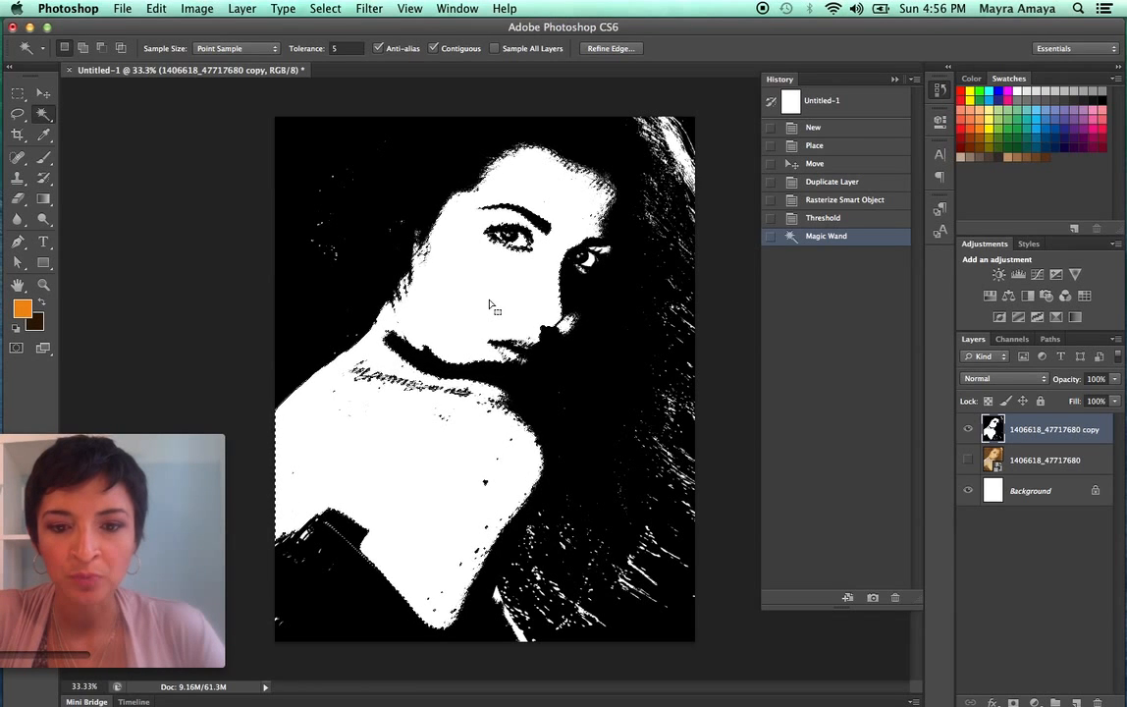
left_click(326, 8)
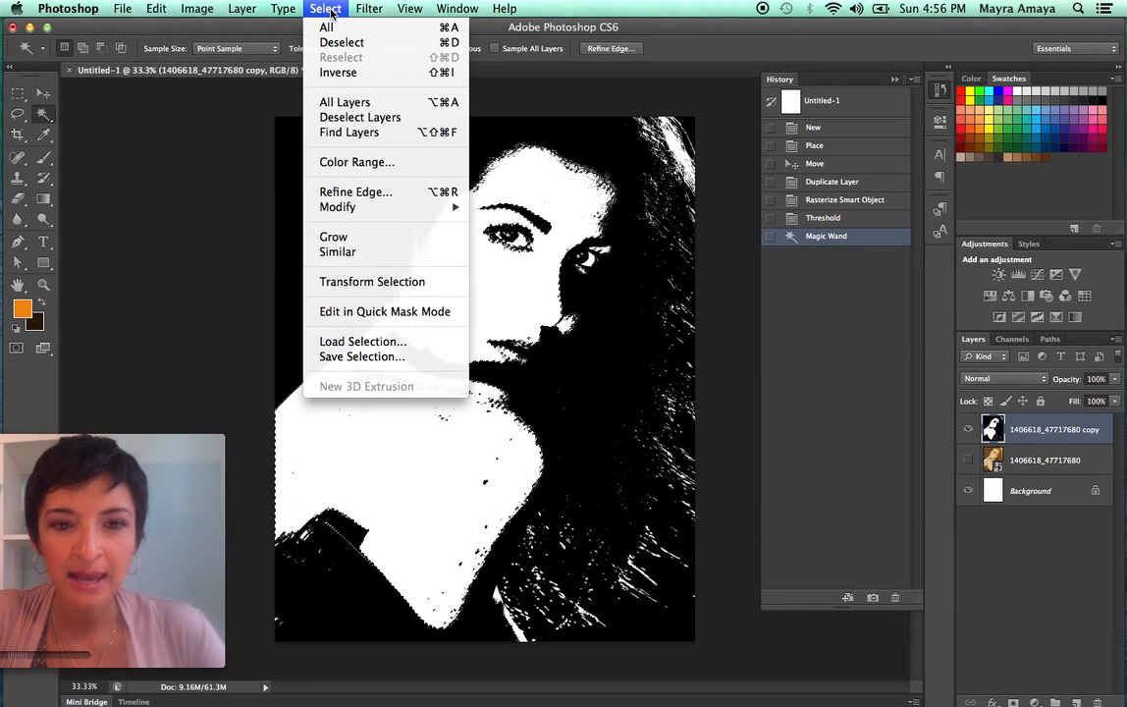
left_click(357, 253)
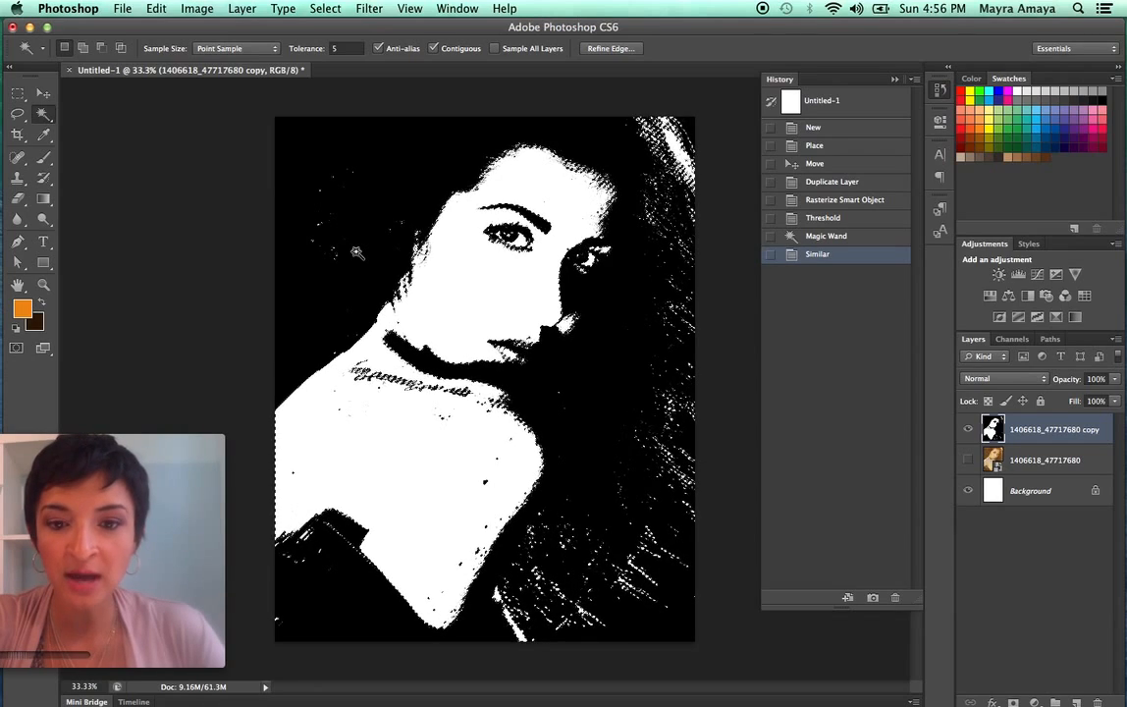
key("Delete")
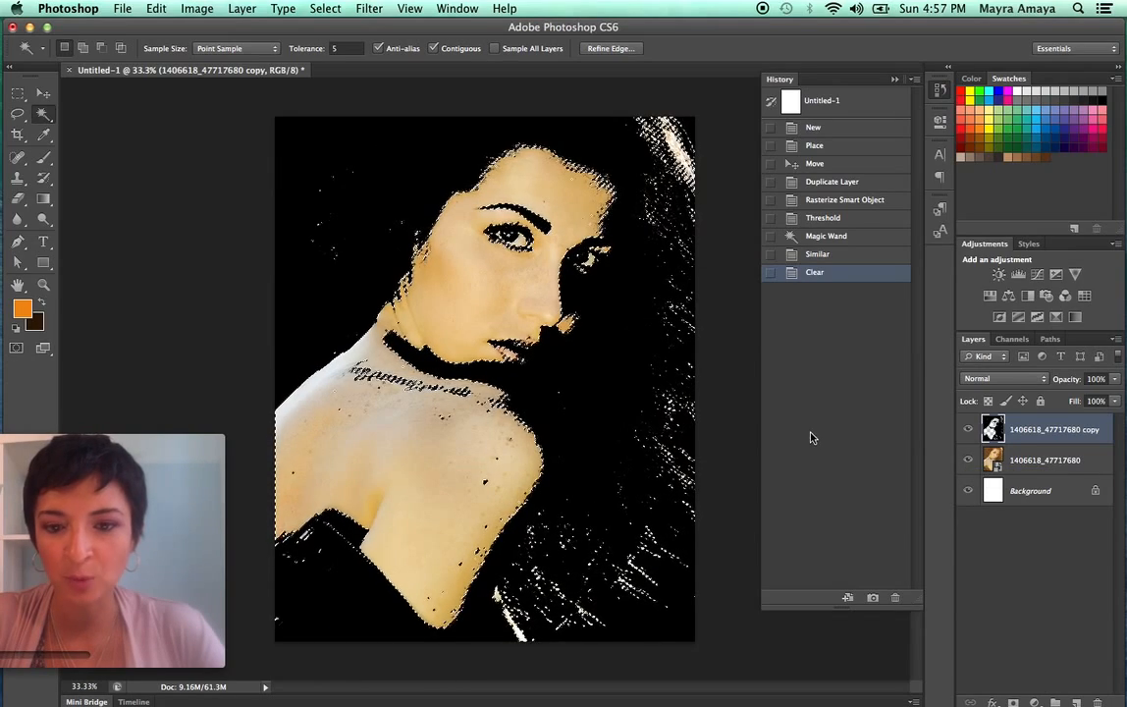
left_click(970, 461)
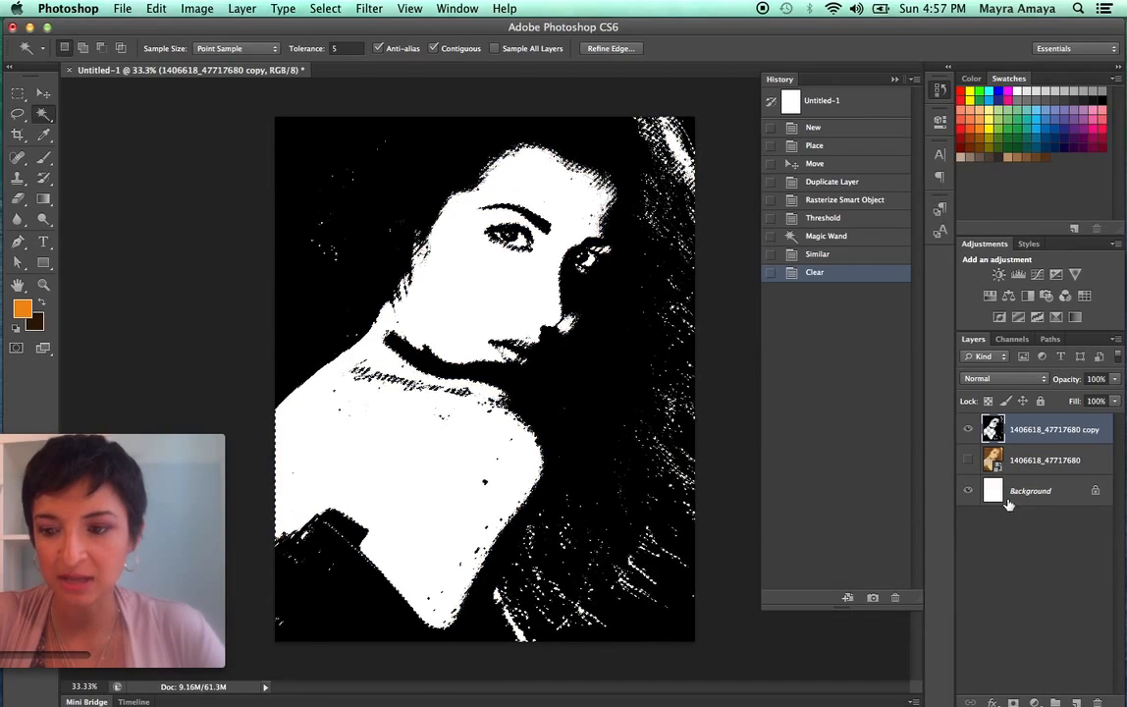
- Clear the selection and fill the Background layer with the orange foreground color using the Paint Bucket, hiding the copy layer only during the fill
left_click(996, 493)
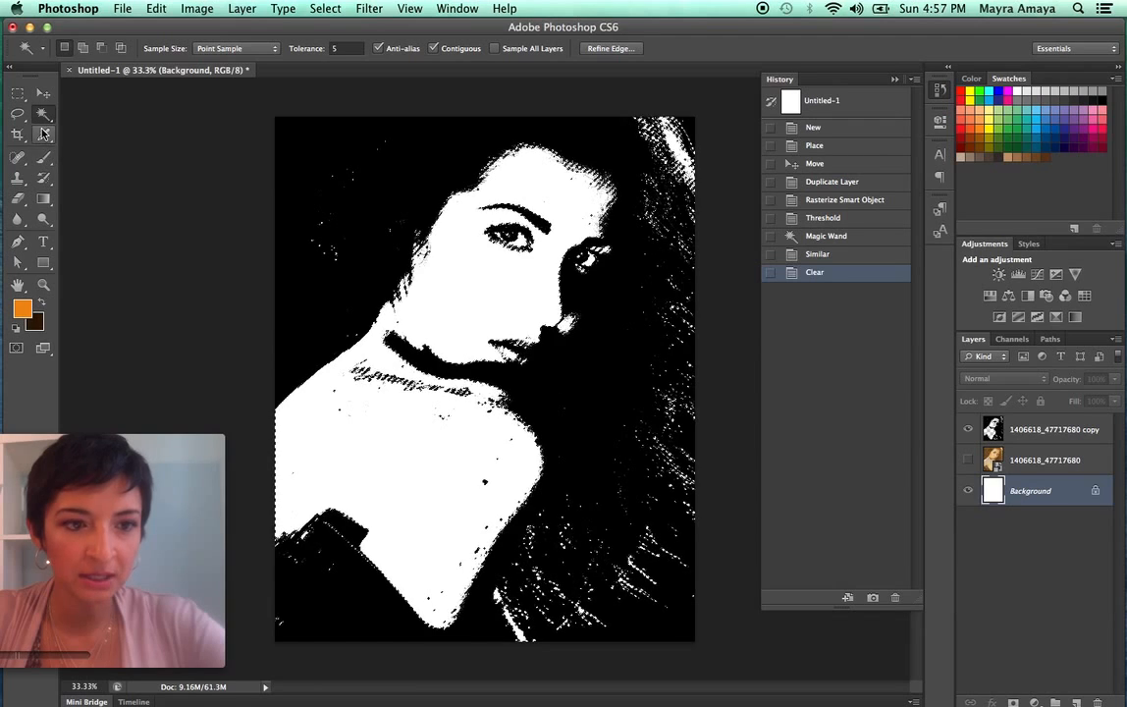
left_click(43, 201)
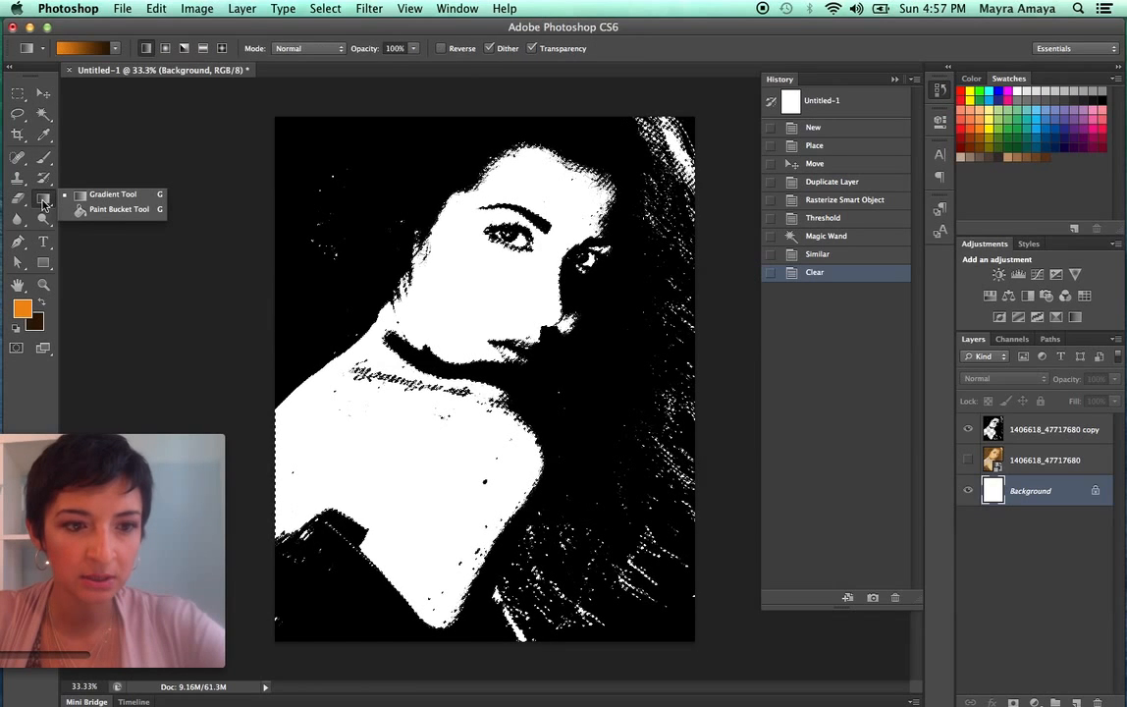
left_click(88, 214)
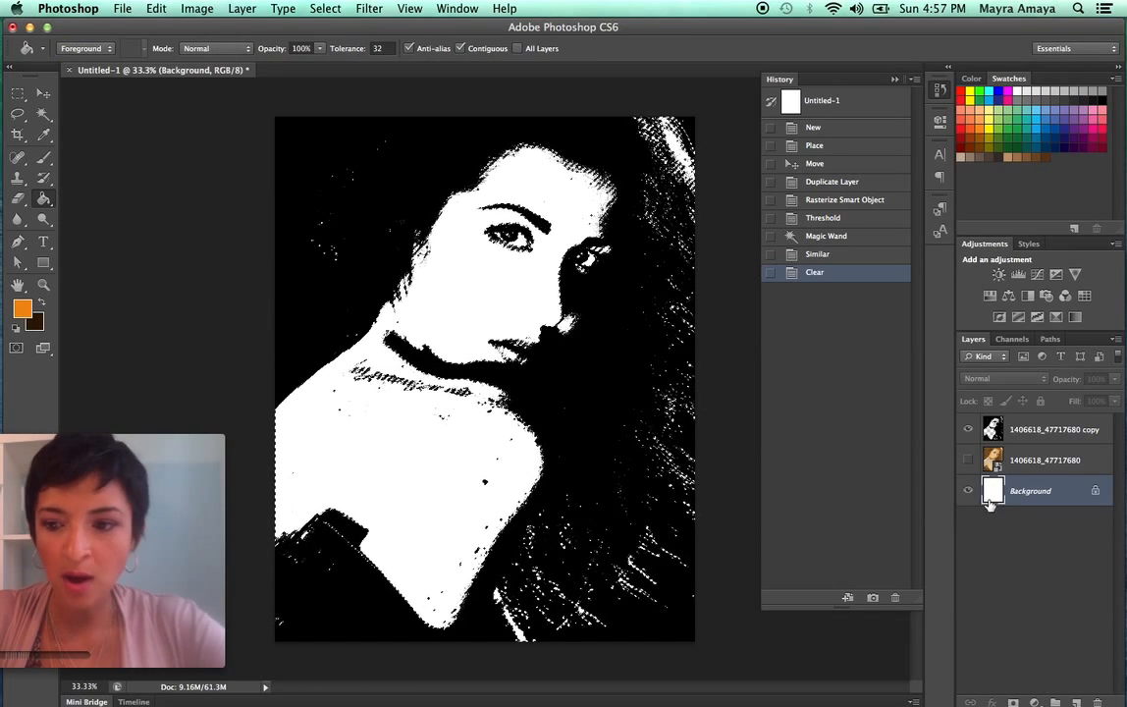
left_click(968, 430)
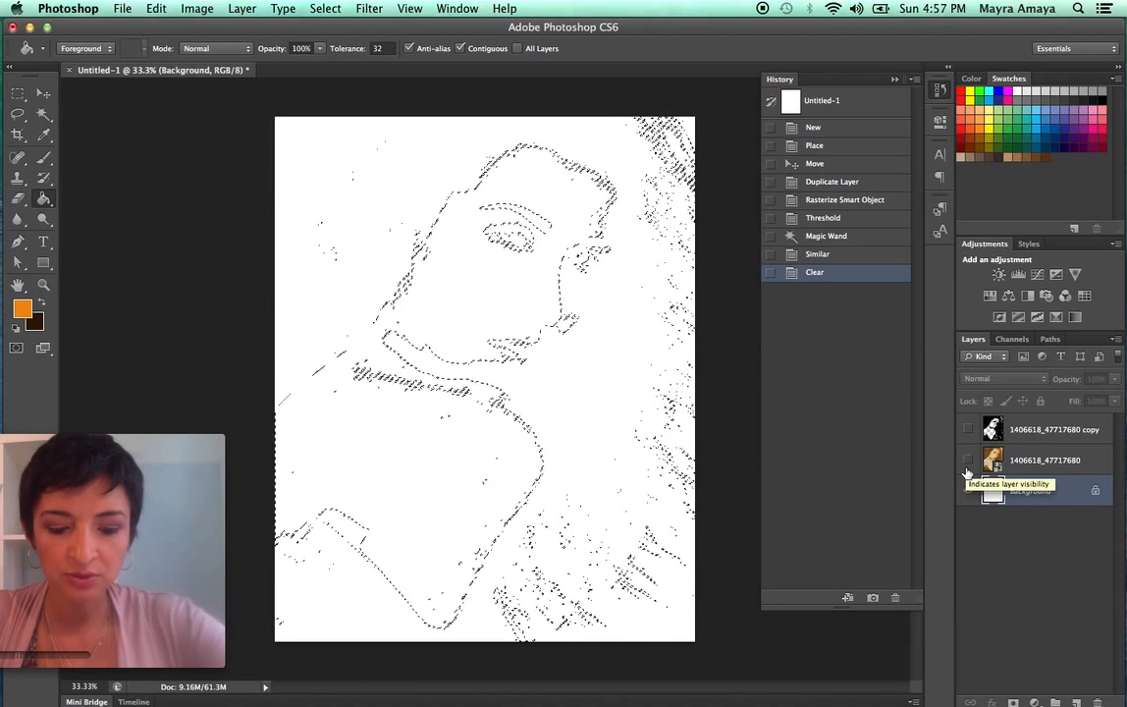
key("super+d")
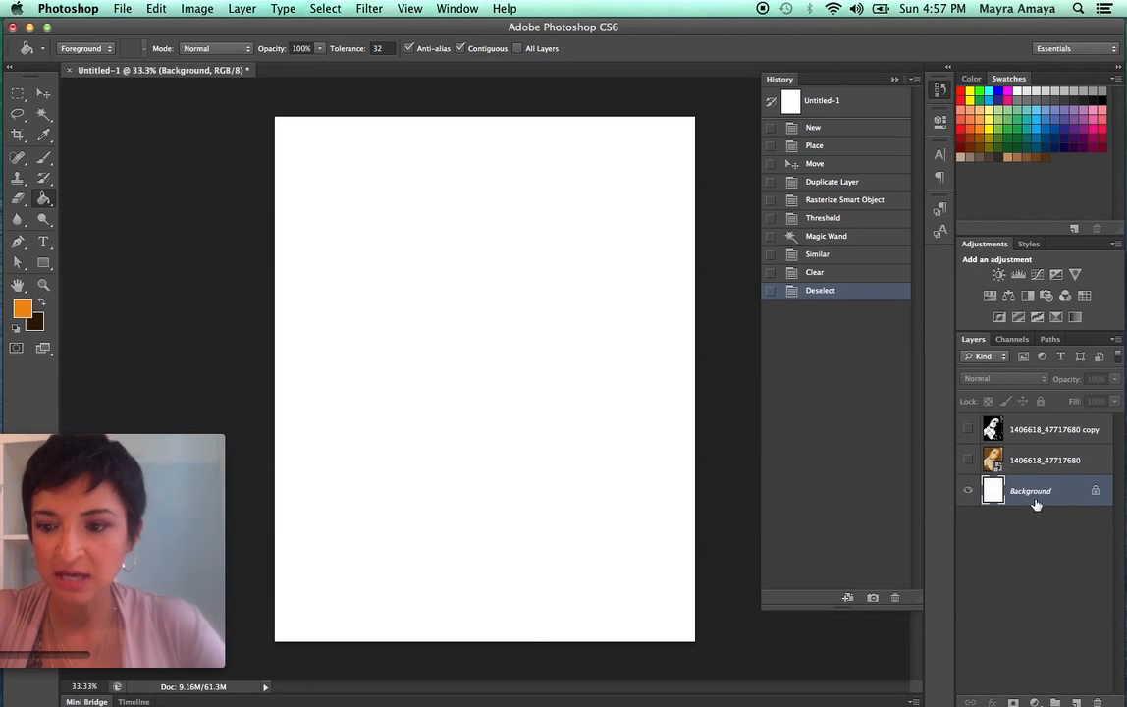
left_click(539, 277)
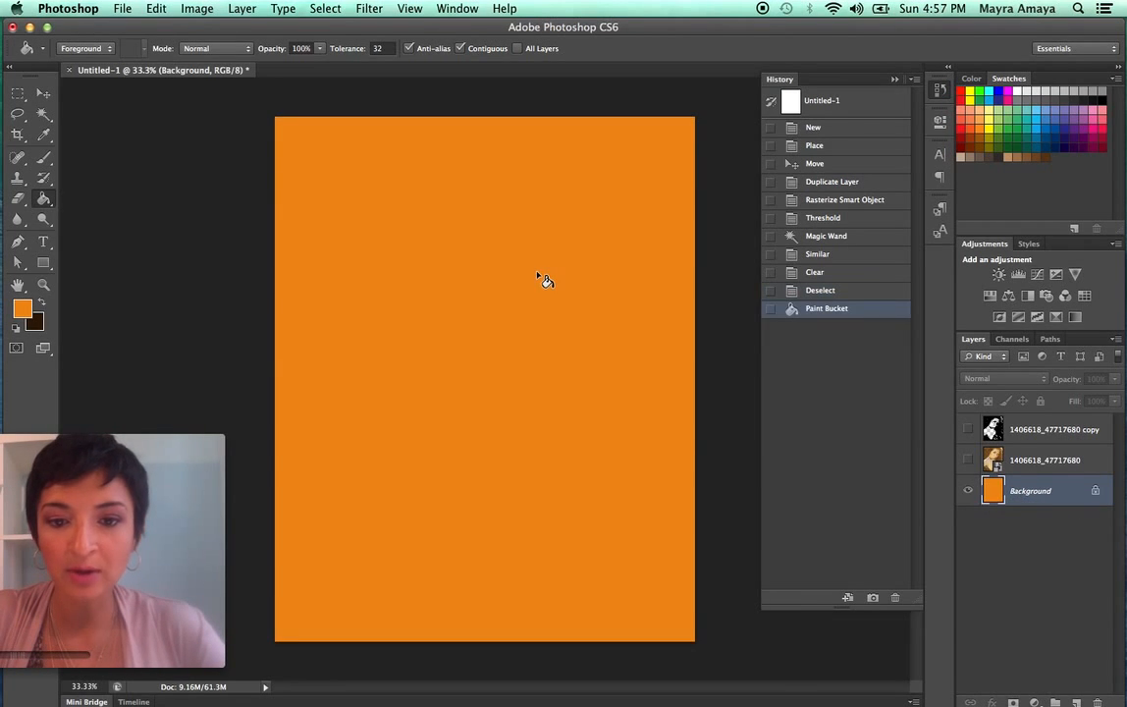
left_click(968, 430)
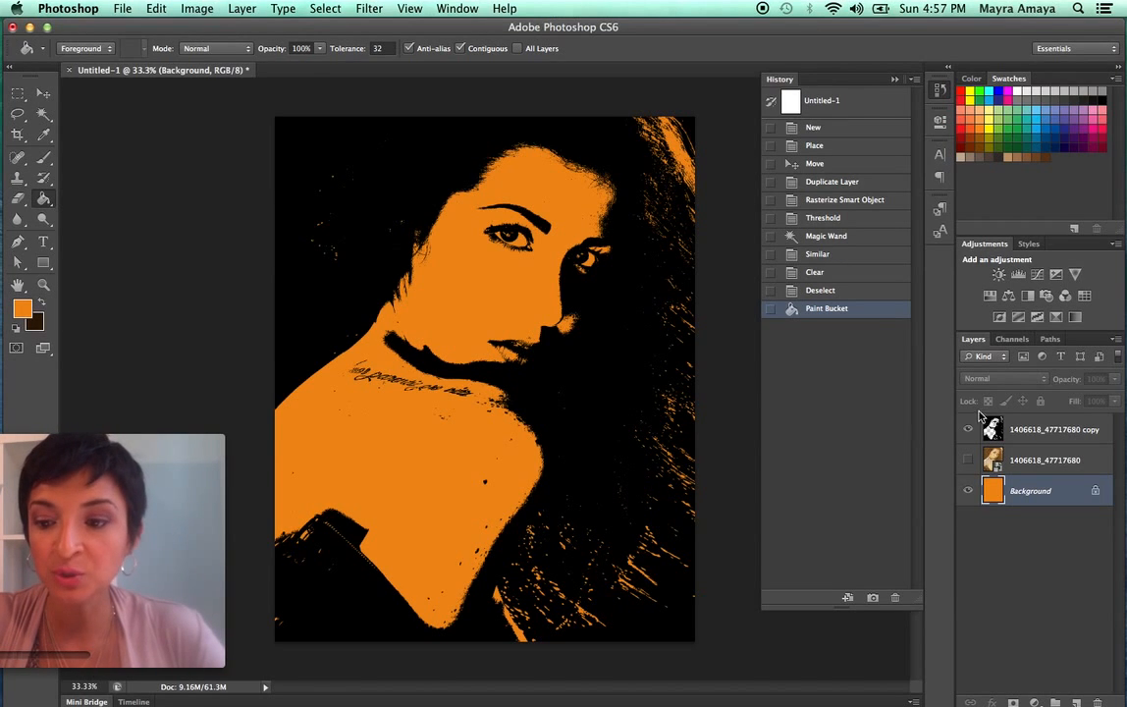
- Make the copy layer active and set the foreground color to bright green #6ddd1a
left_click(1046, 429)
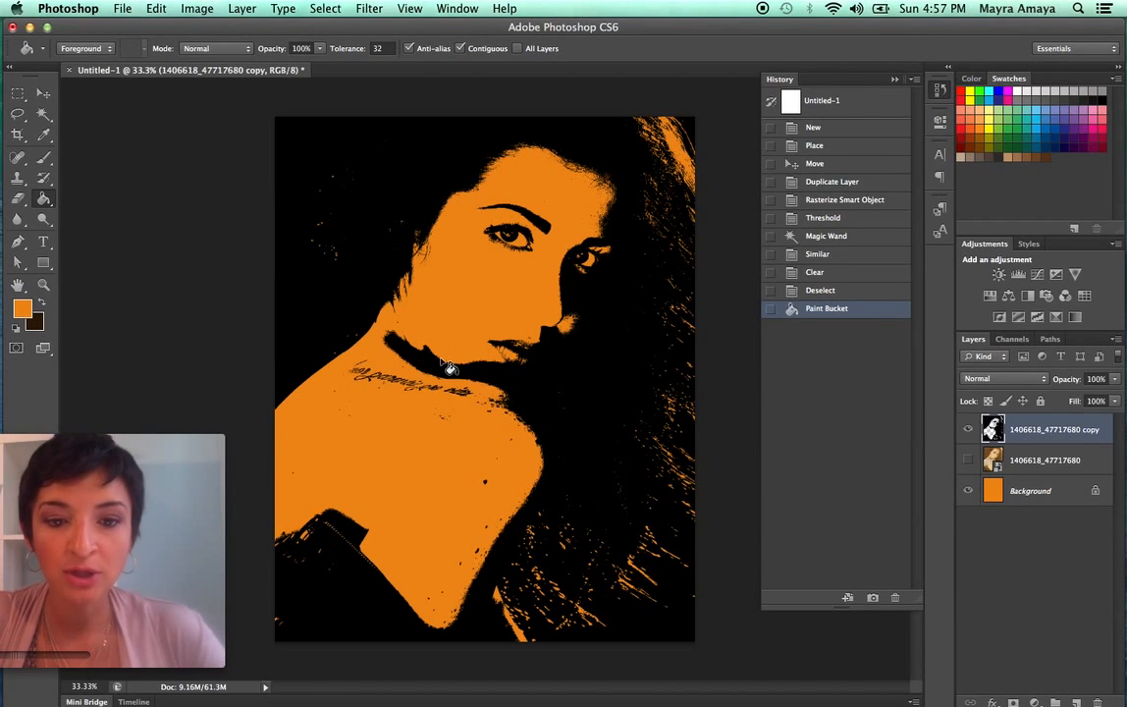
left_click(22, 311)
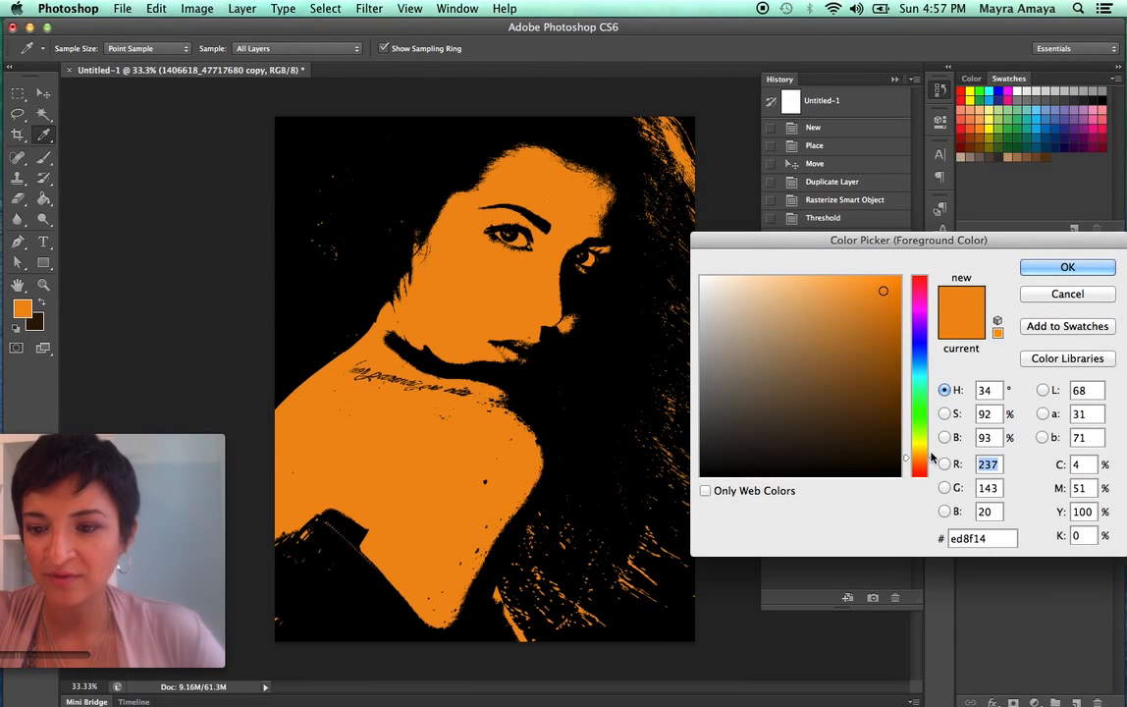
left_click_drag(929, 461, 933, 422)
left_click(890, 380)
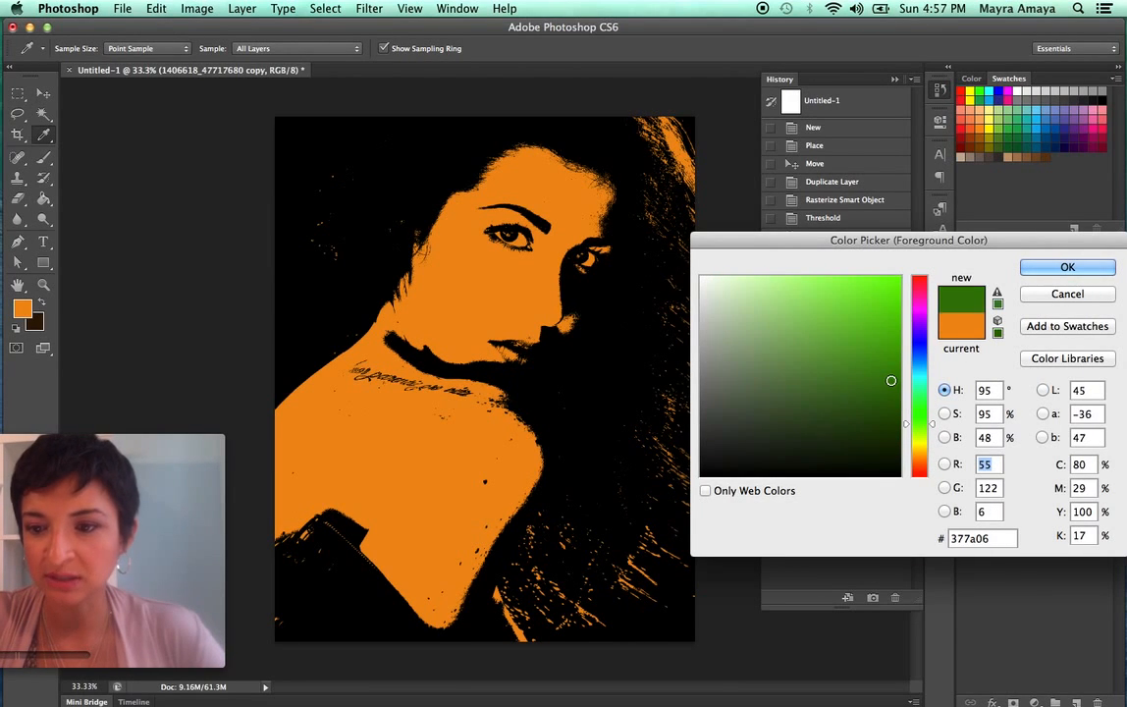
left_click(876, 305)
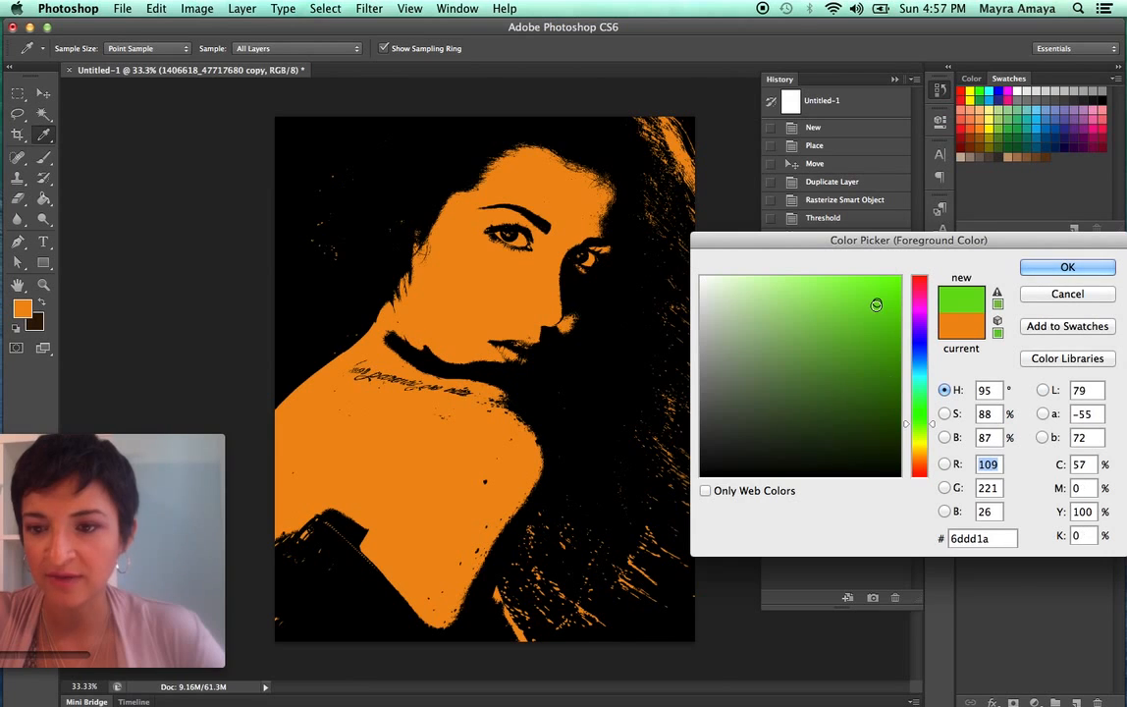
left_click(1026, 270)
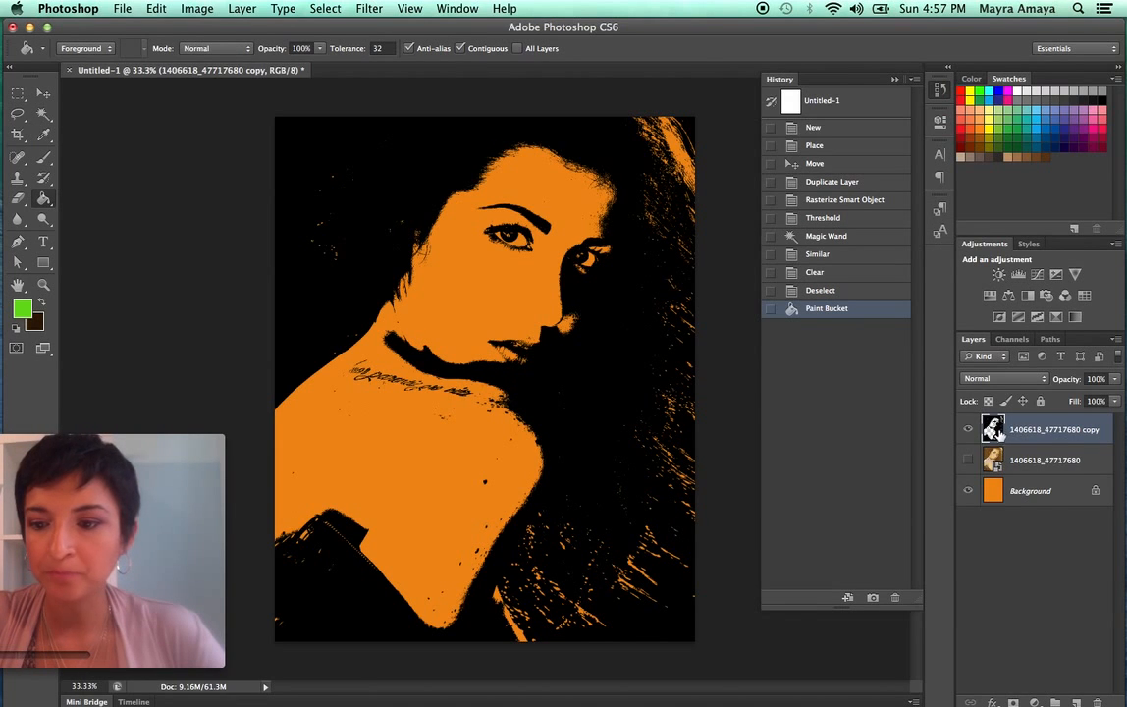
- Select all black areas of the copy layer with the Magic Wand and Similar, fill them with the foreground color at 100% opacity, and deselect
left_click(43, 114)
left_click(447, 177)
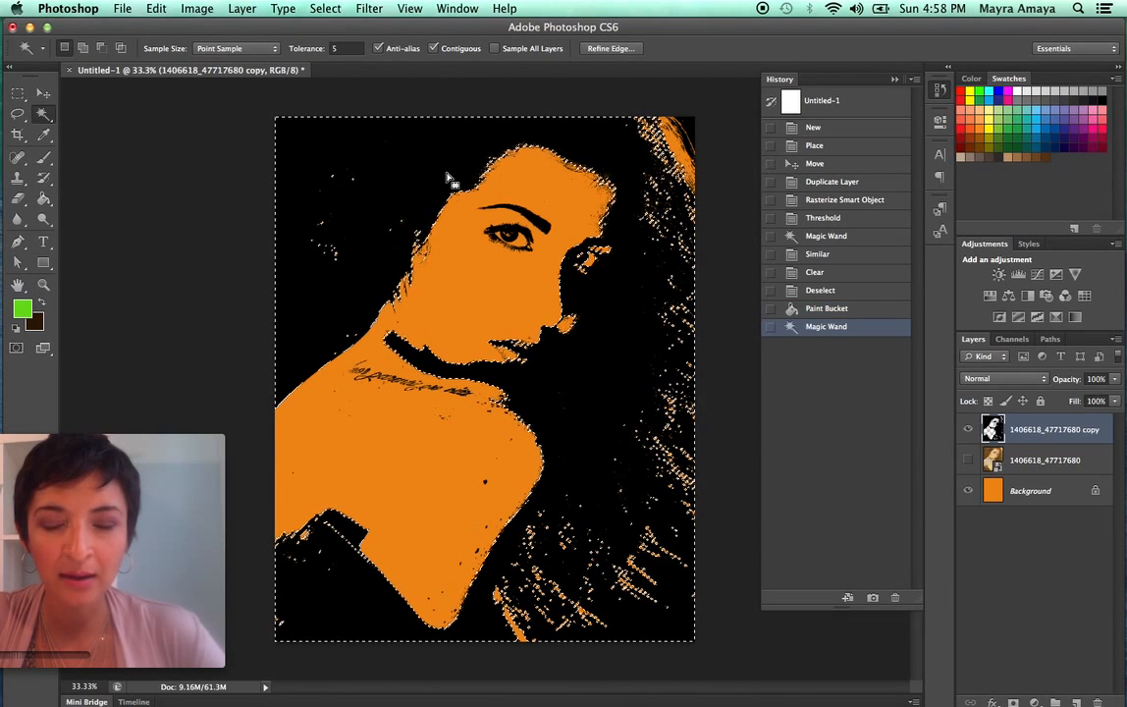
left_click(324, 10)
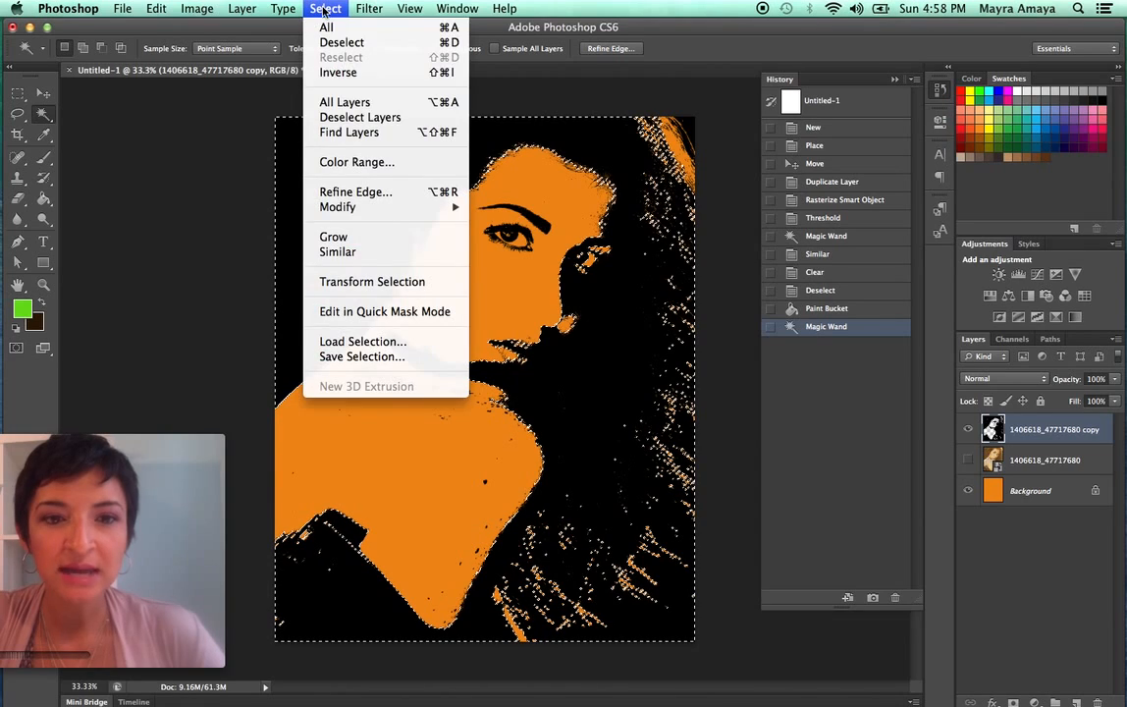
left_click(358, 256)
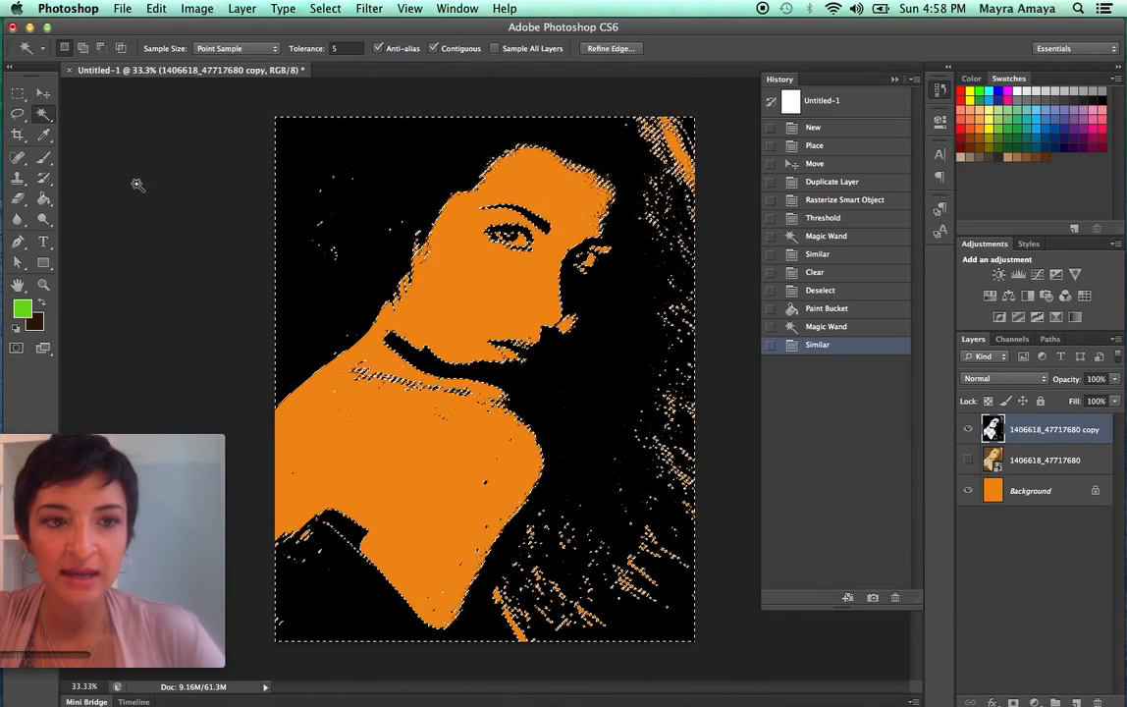
left_click(155, 10)
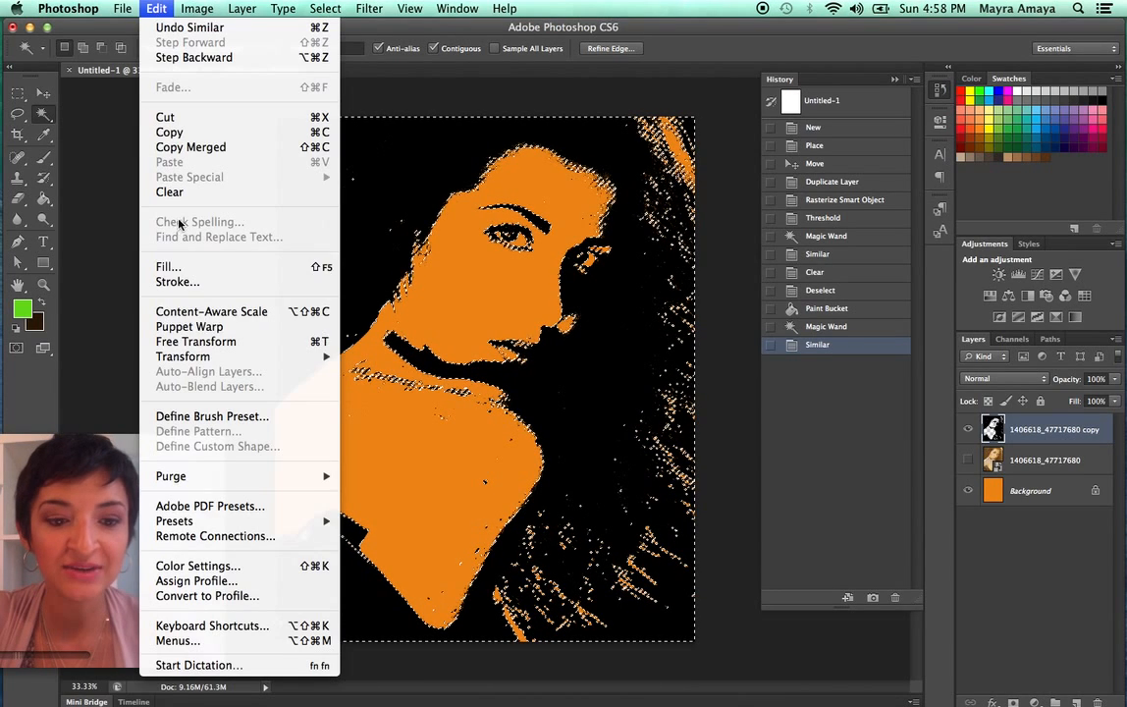
left_click(180, 268)
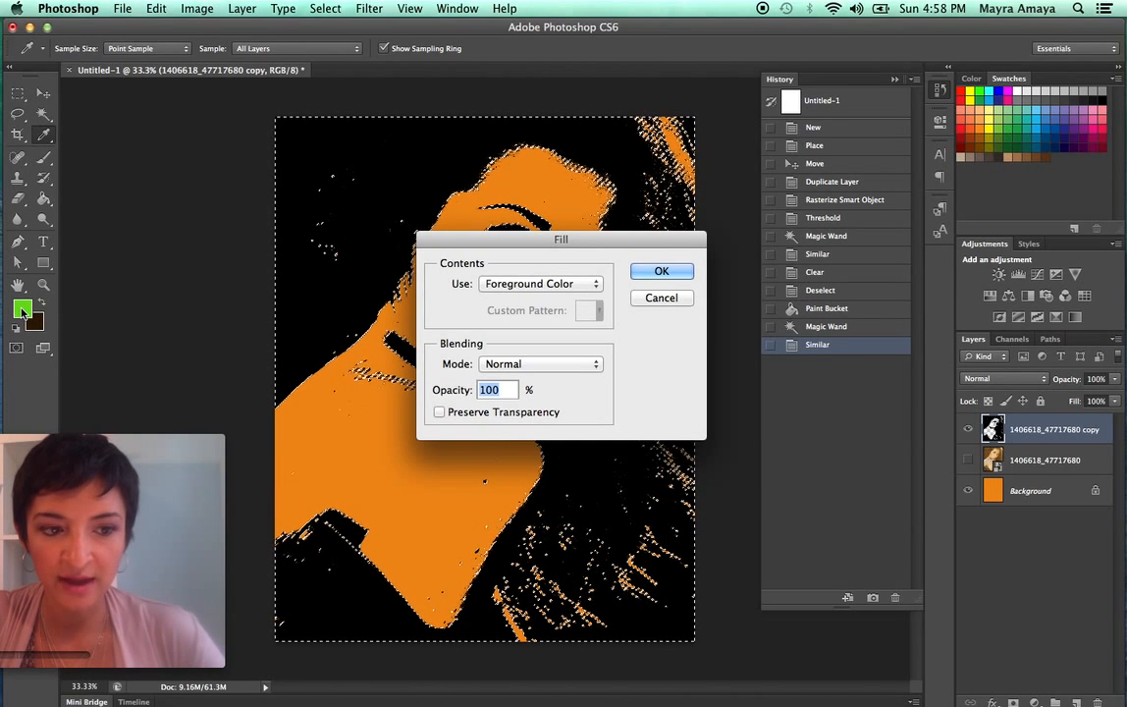
left_click(661, 274)
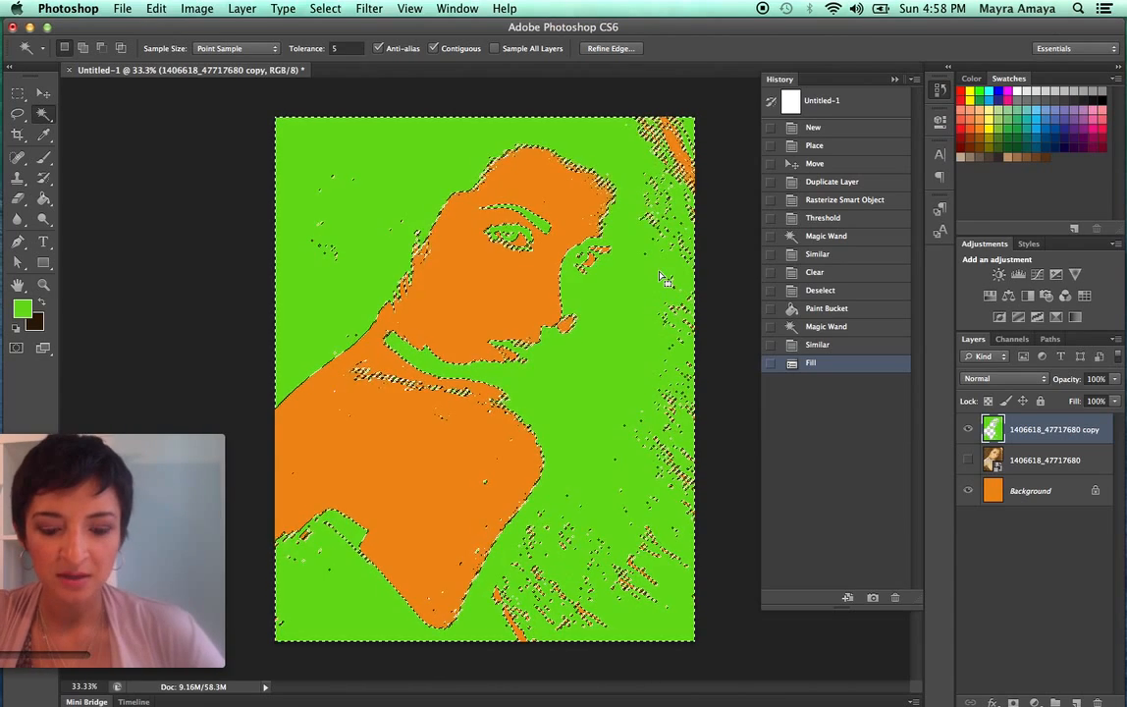
key("super+d")
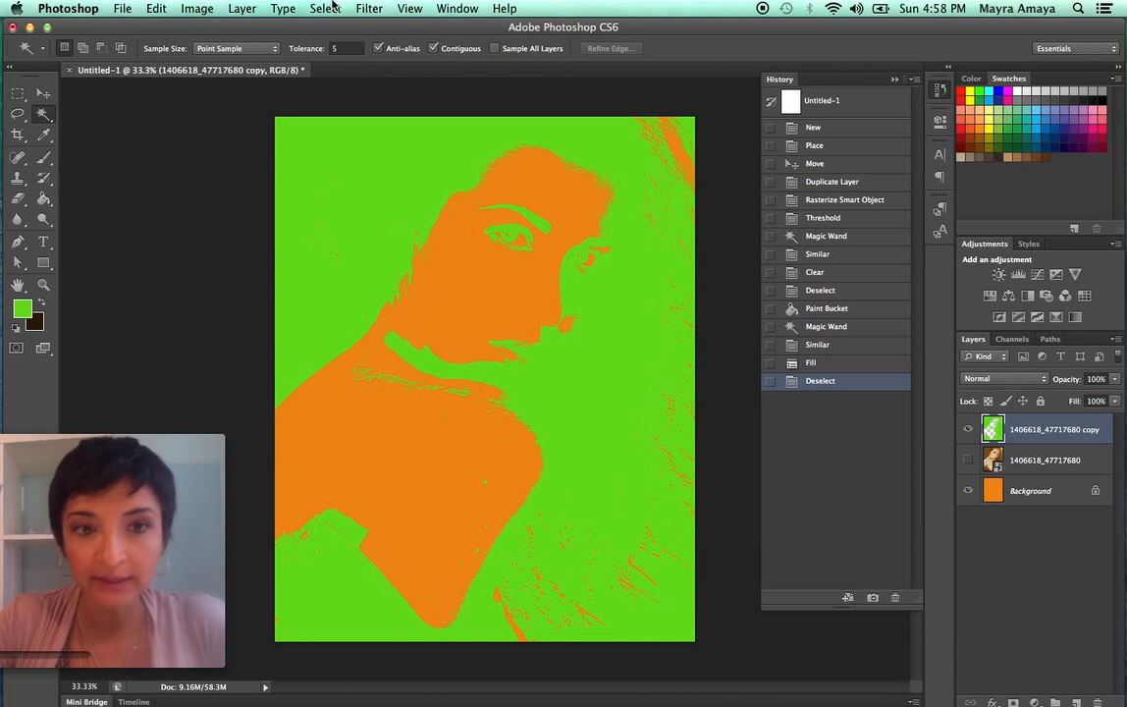
- Recolor the copy layer's green areas to dark purple using Hue/Saturation with Hue +180 and Lightness -54
left_click(197, 9)
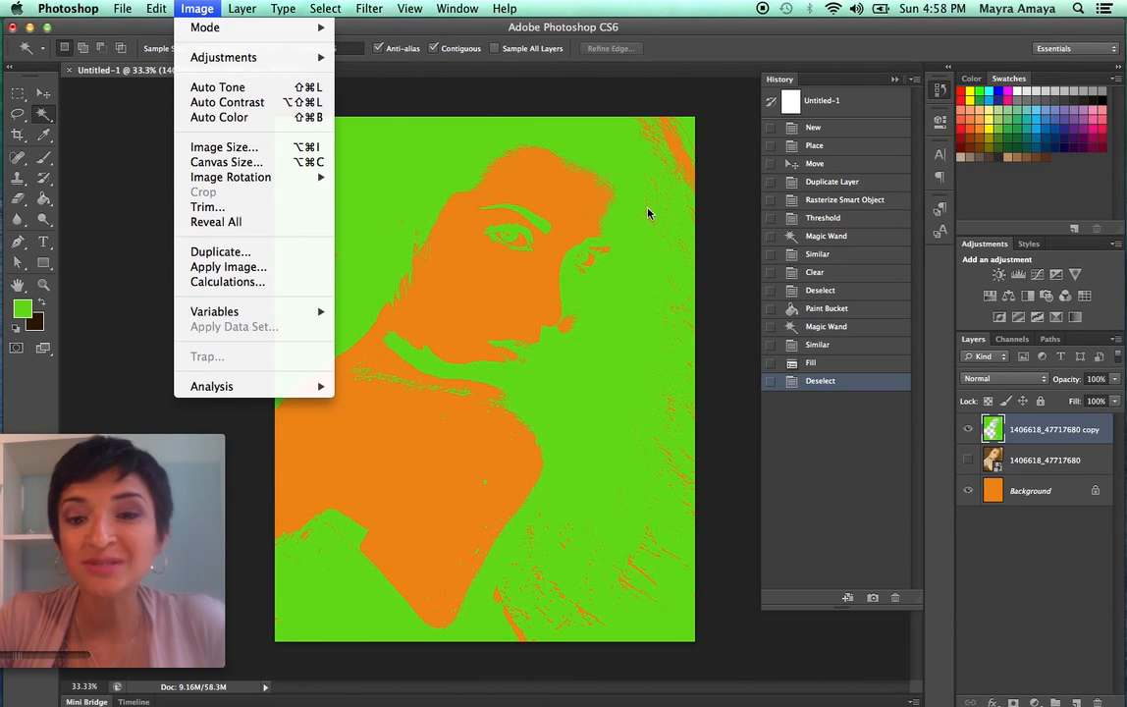
left_click(715, 235)
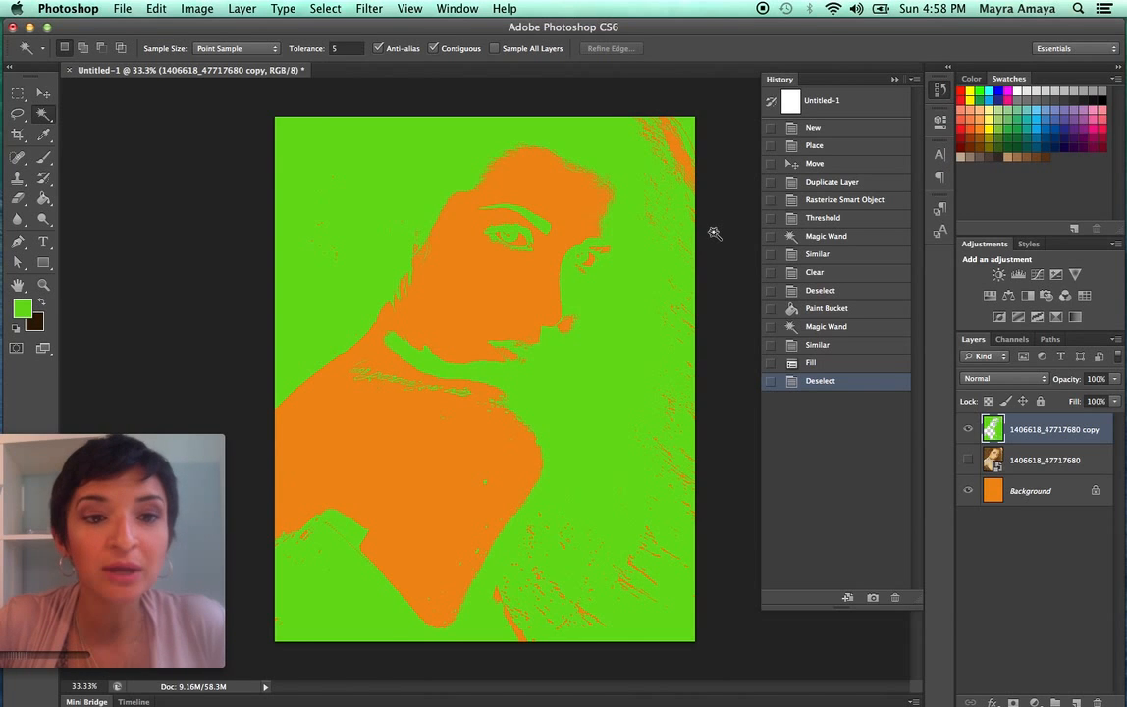
left_click(199, 9)
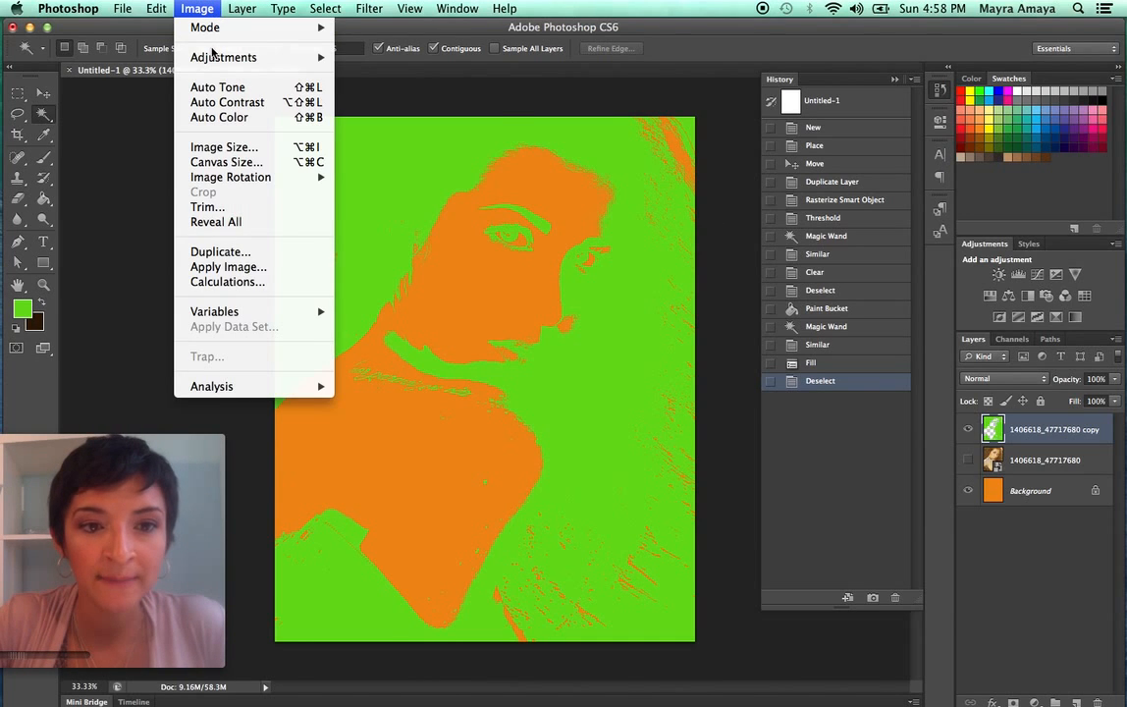
mouse_move(214, 61)
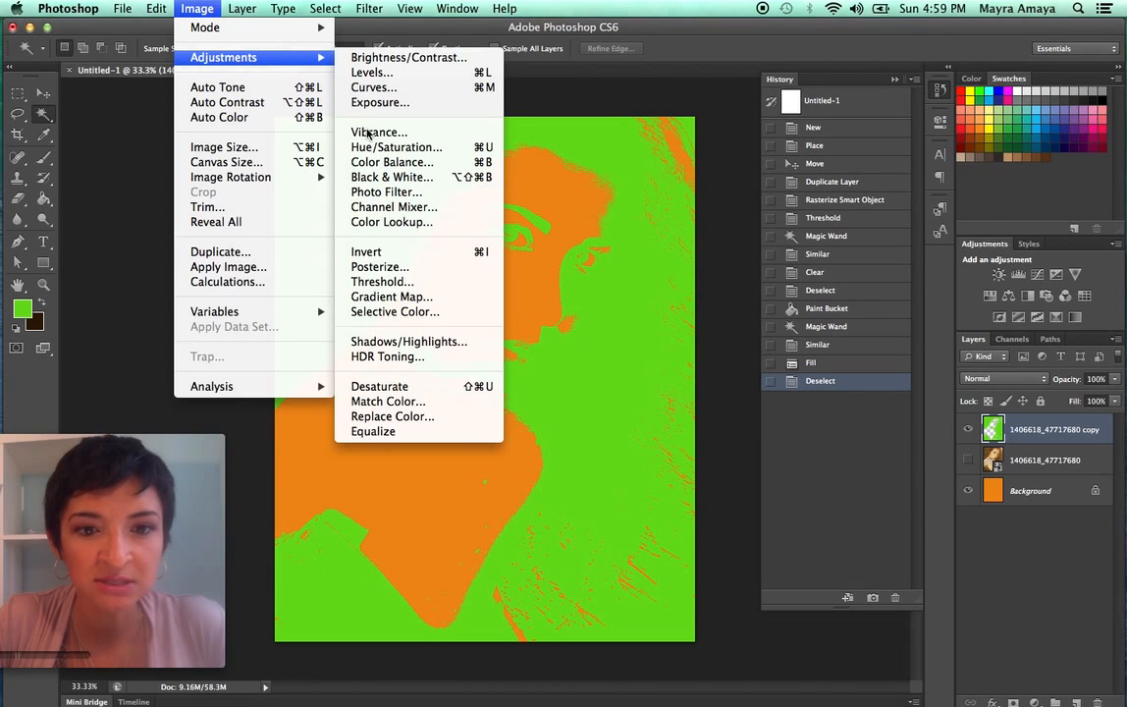
left_click(388, 148)
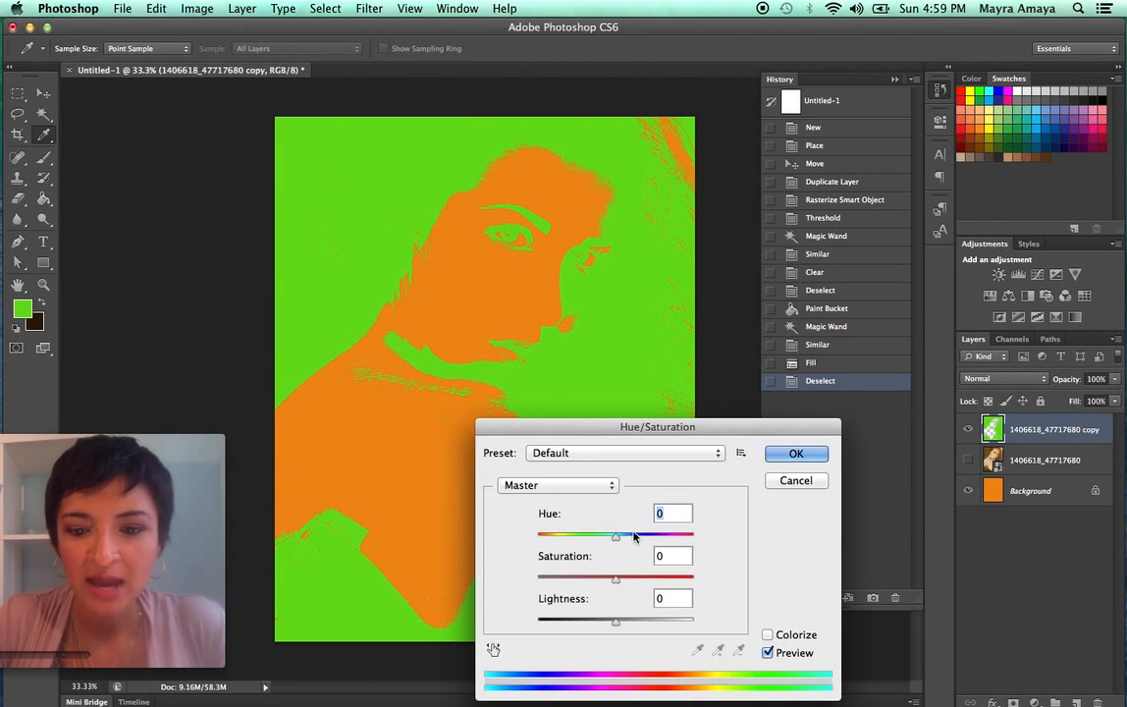
left_click_drag(616, 540, 528, 541)
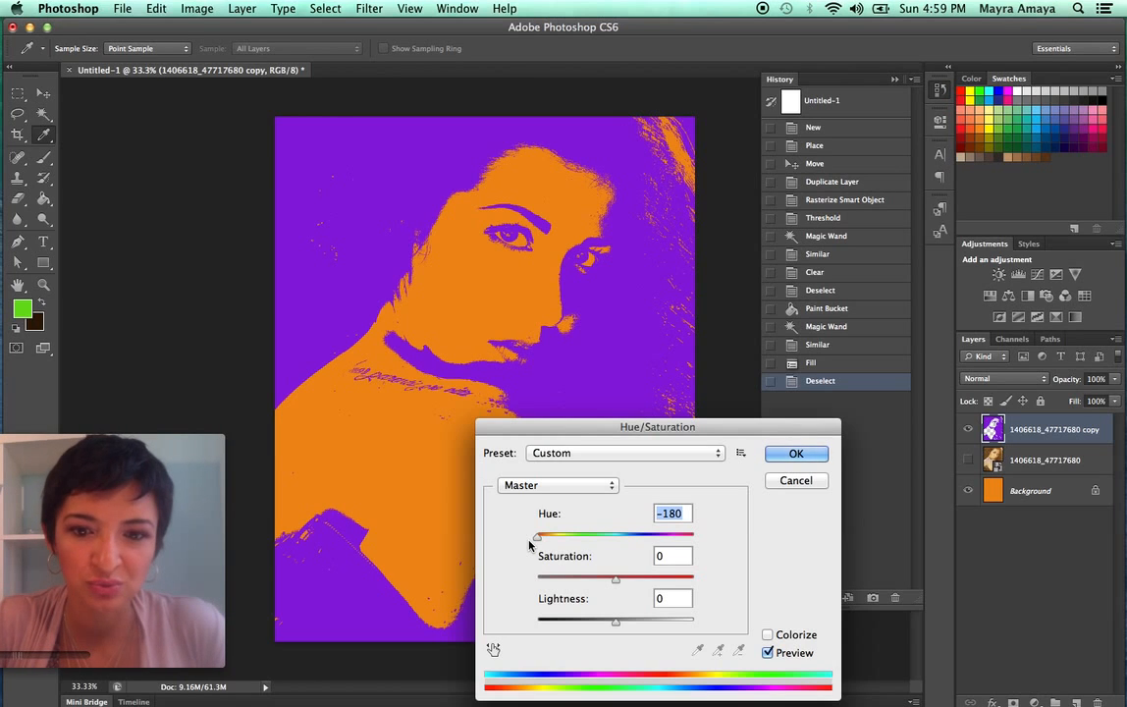
left_click_drag(537, 538, 721, 552)
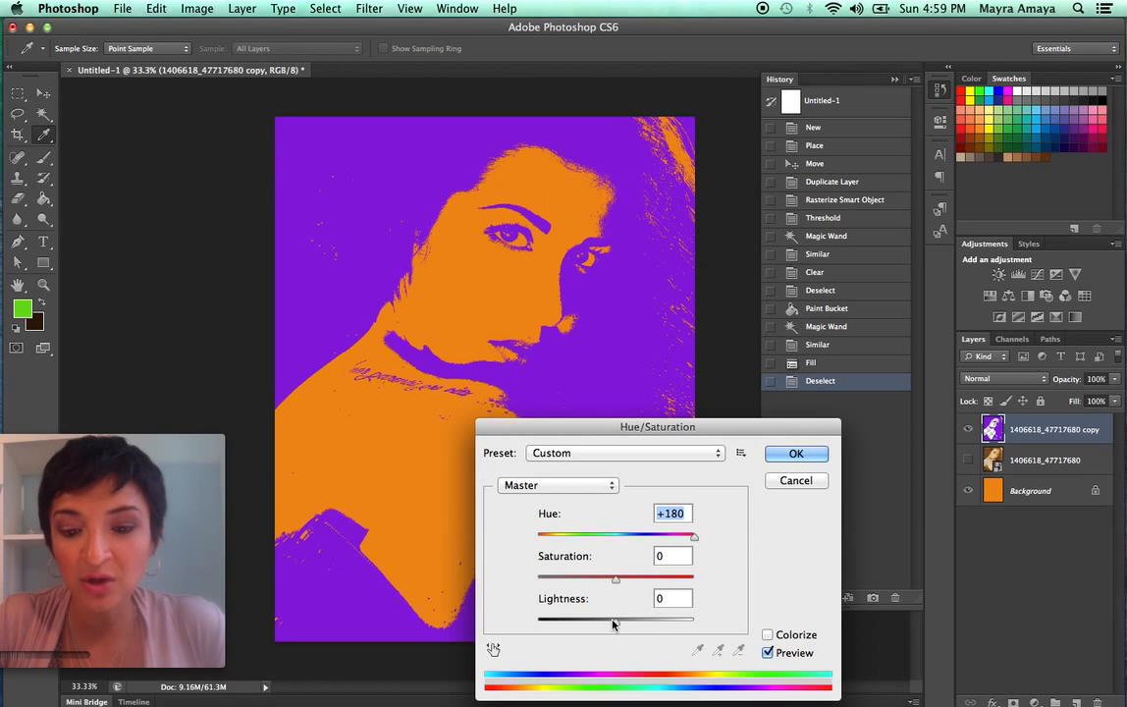
left_click_drag(598, 625, 574, 627)
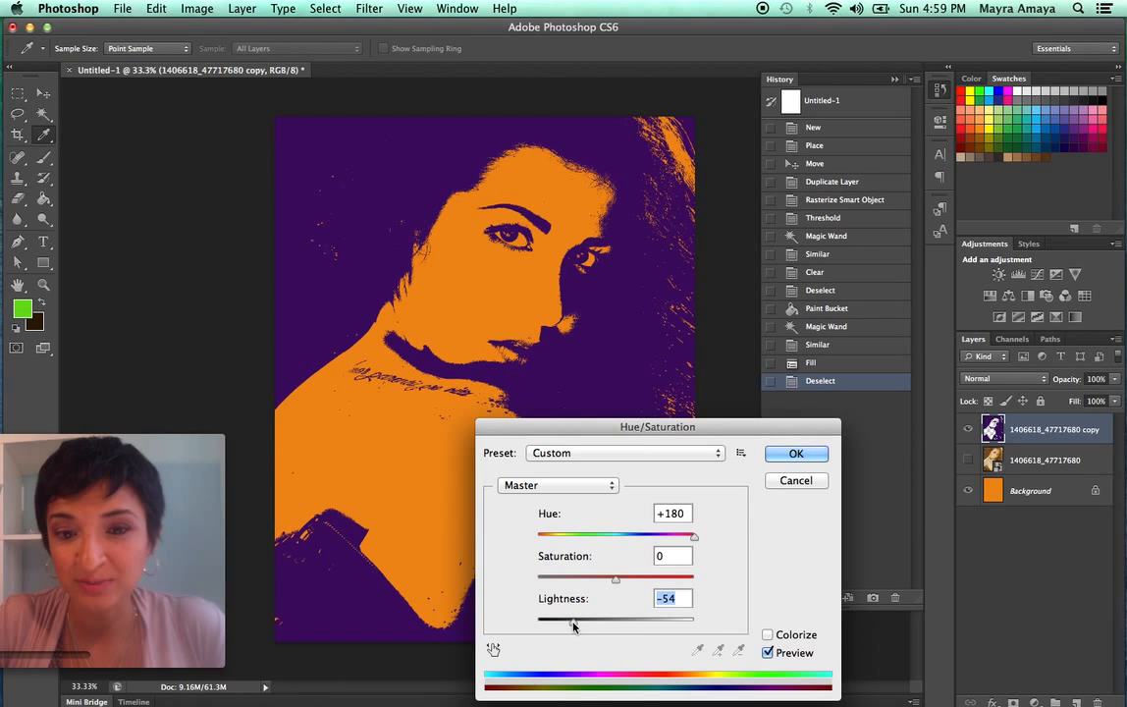
left_click(811, 456)
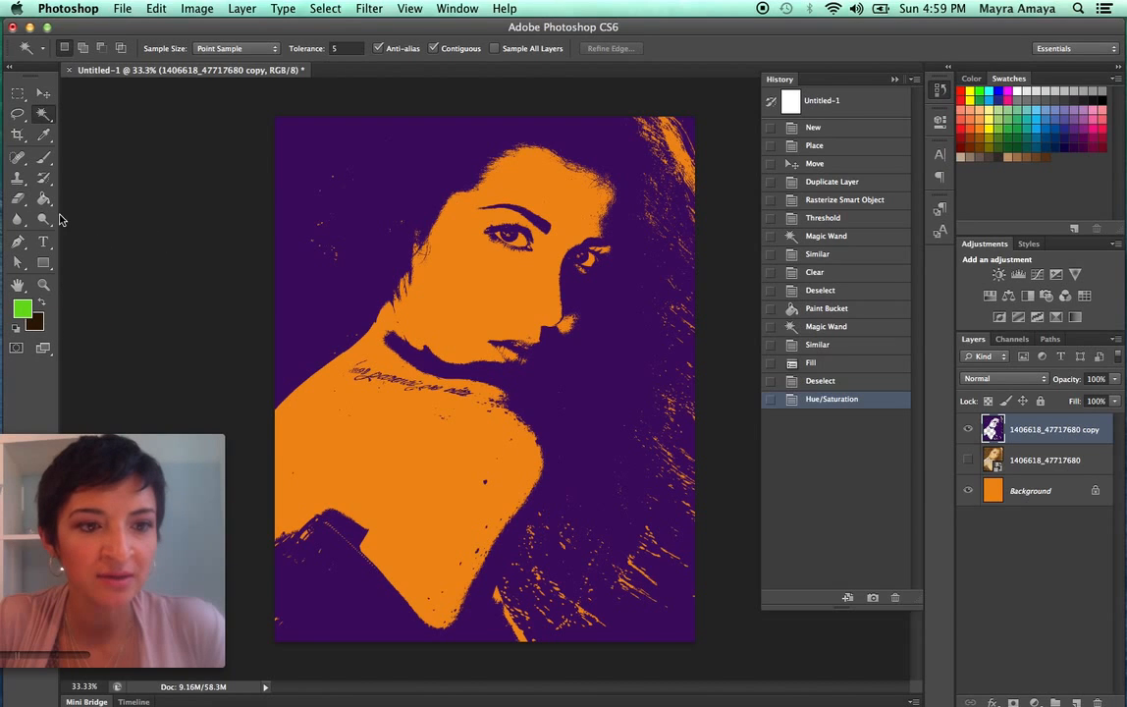
- Set the Type tool's text color to the bright green sampled from the foreground color
left_click(43, 243)
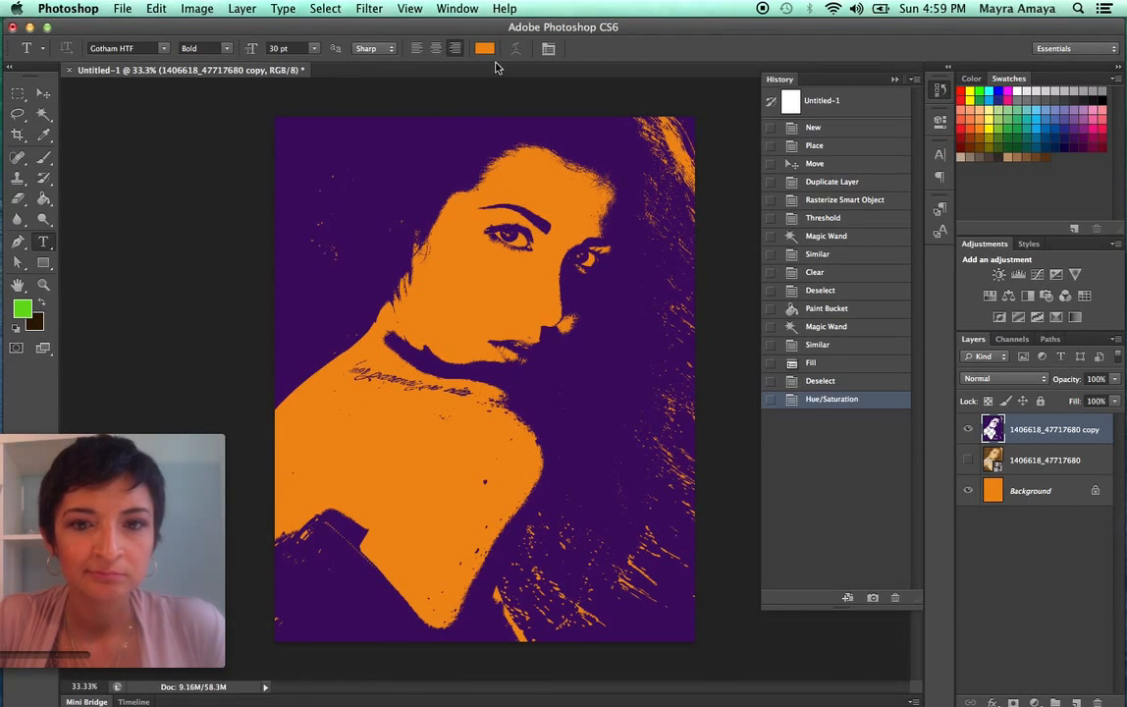
left_click(482, 49)
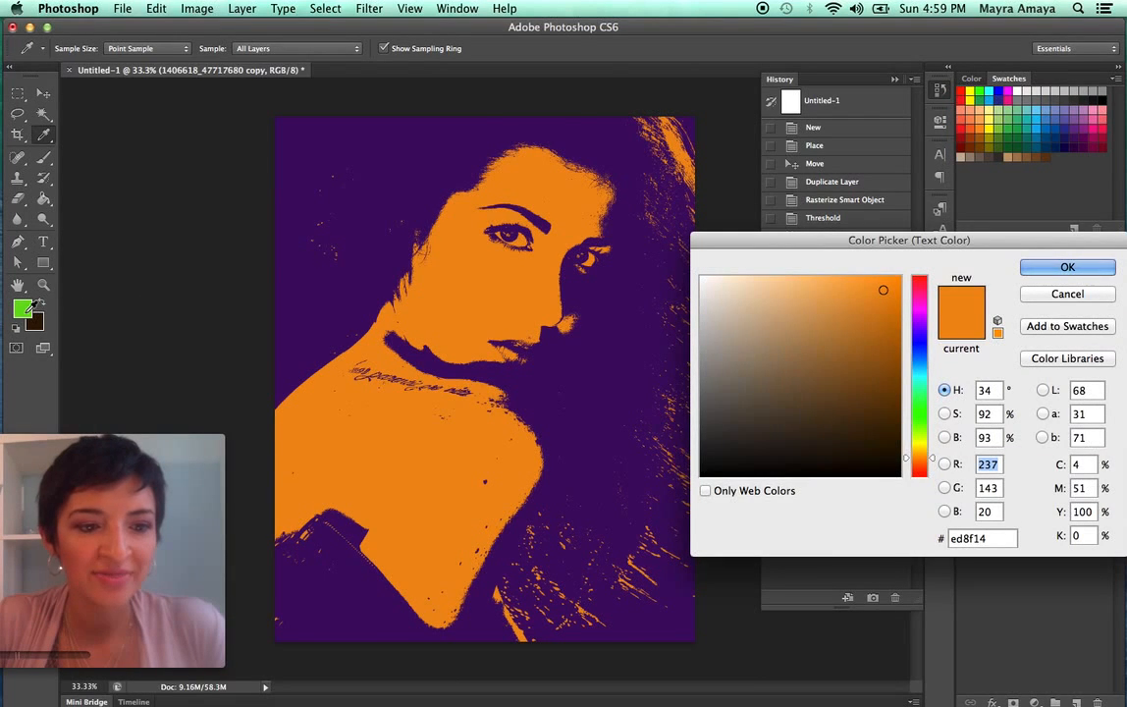
left_click(22, 310)
left_click(1068, 268)
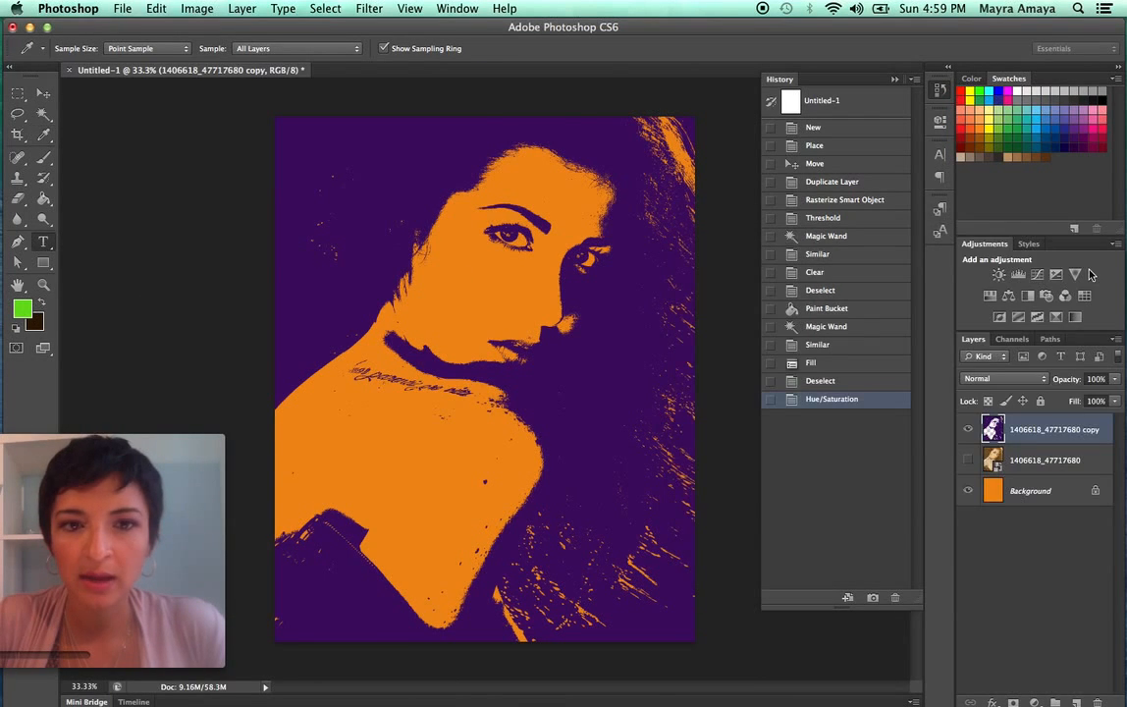
- Add left-aligned text in the dark area beside the woman's head, with the lines "SOLO ARTIST" and "PIANO BAR"
left_click(297, 149)
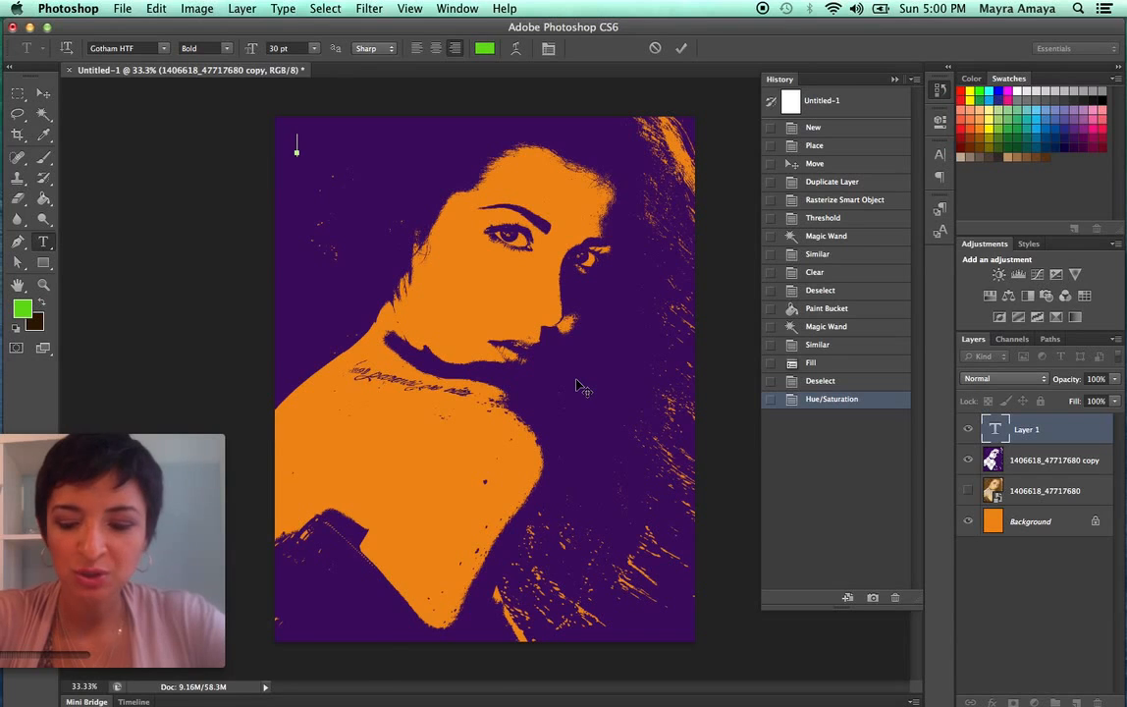
type("Hello")
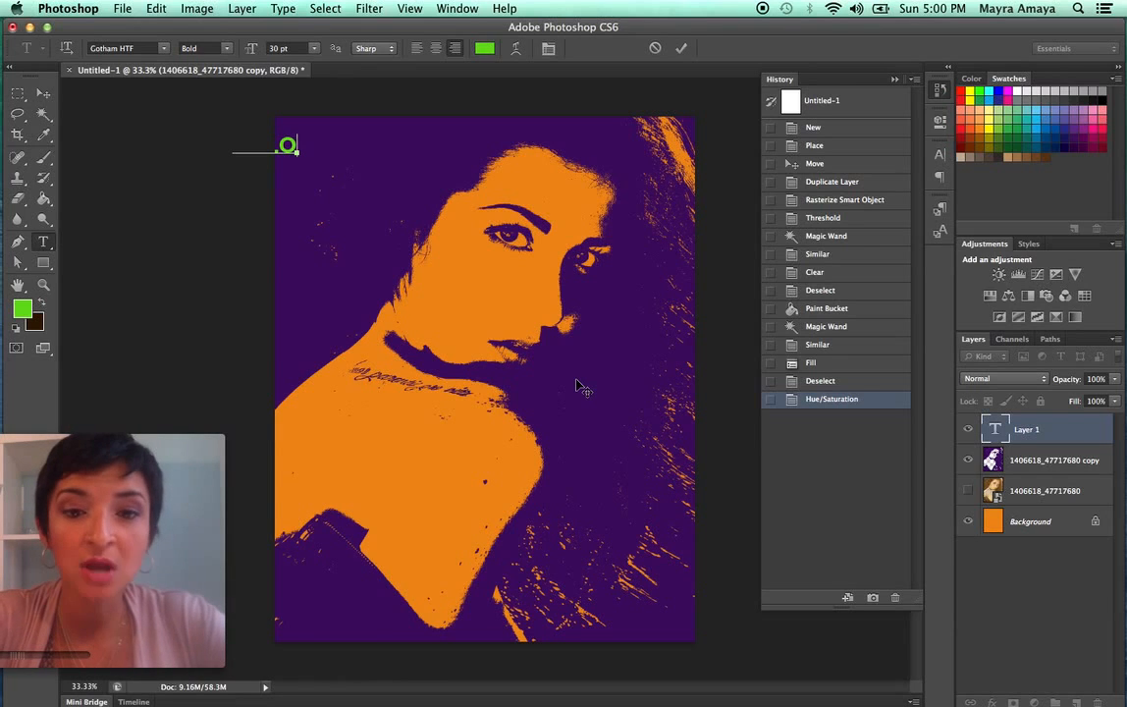
left_click(416, 48)
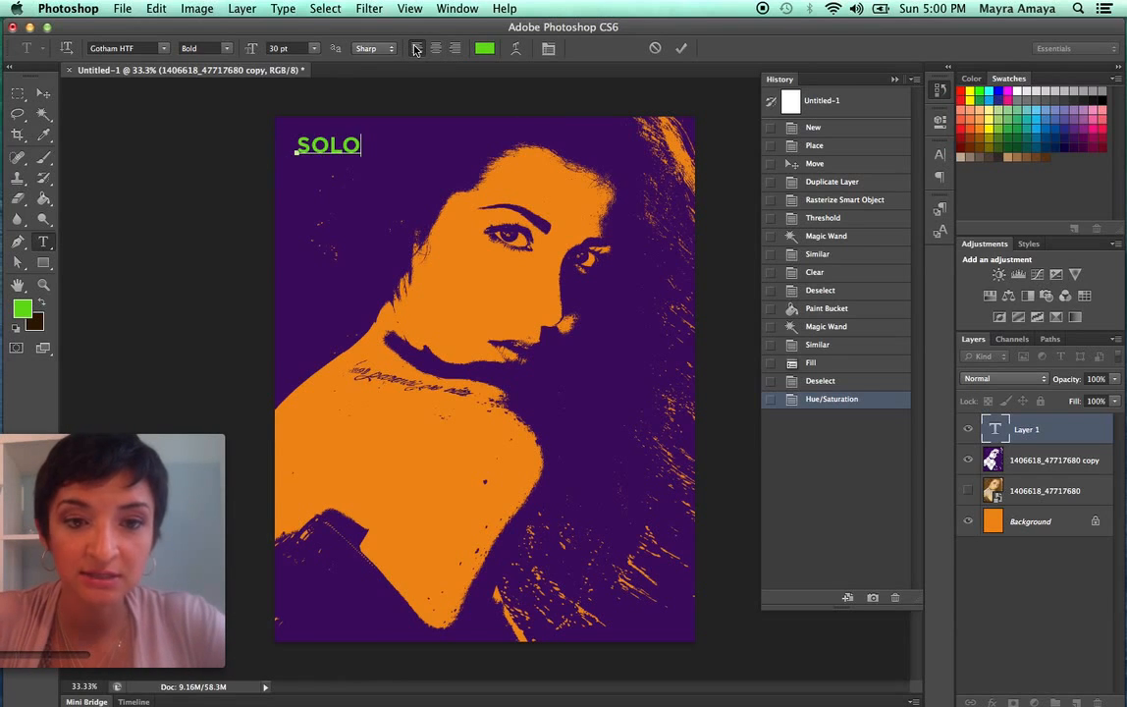
type("ARTIST")
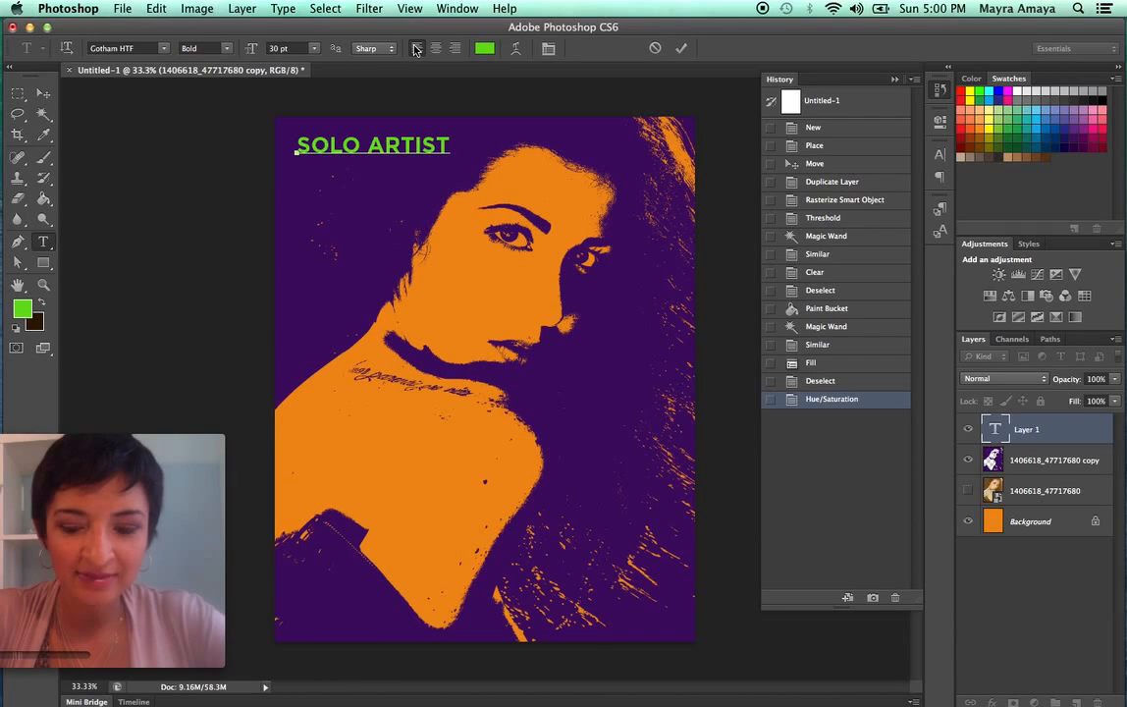
key("Return")
type("PIA")
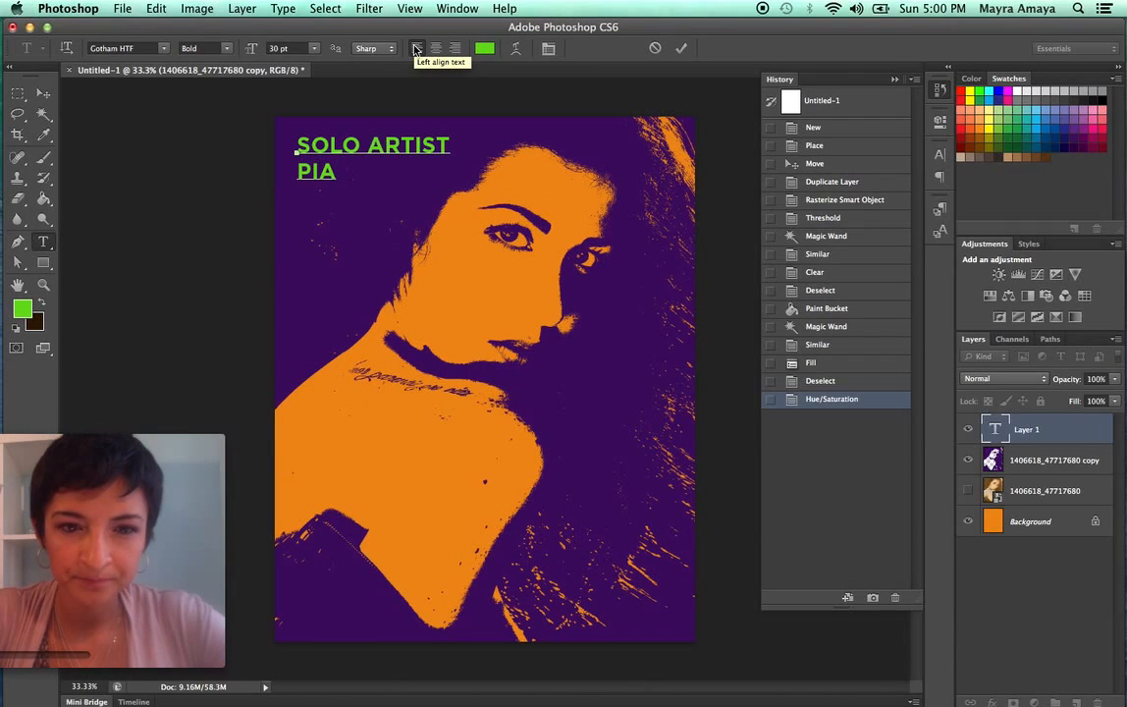
type("NO ")
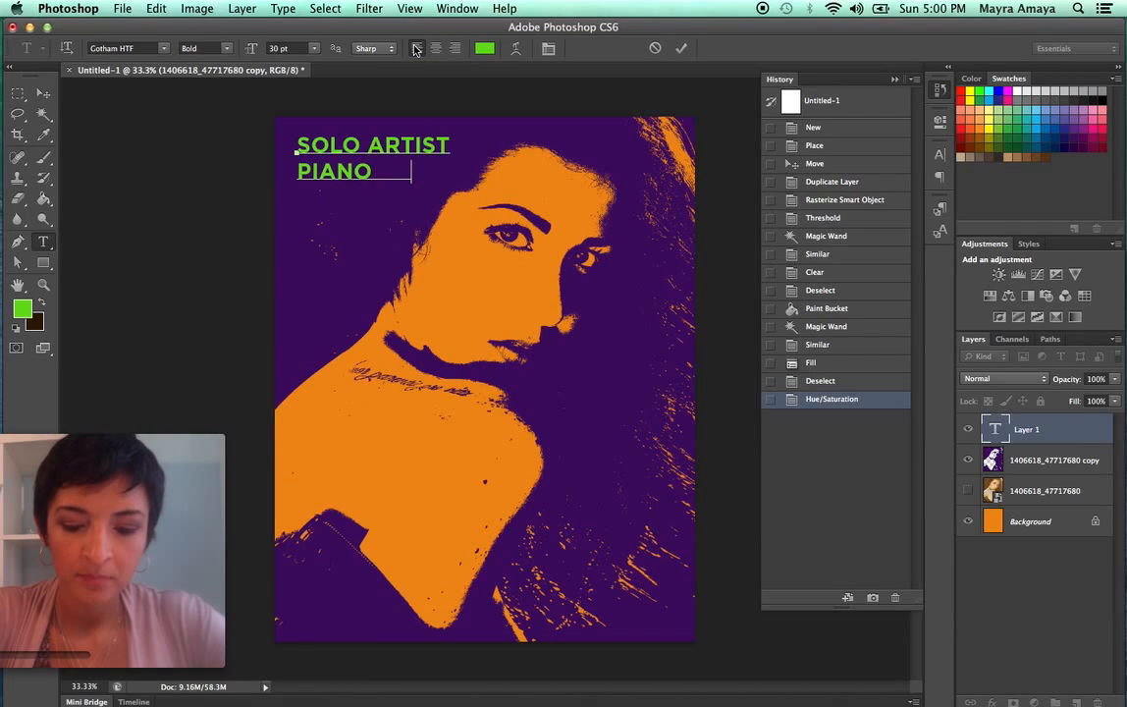
type("BAR ")
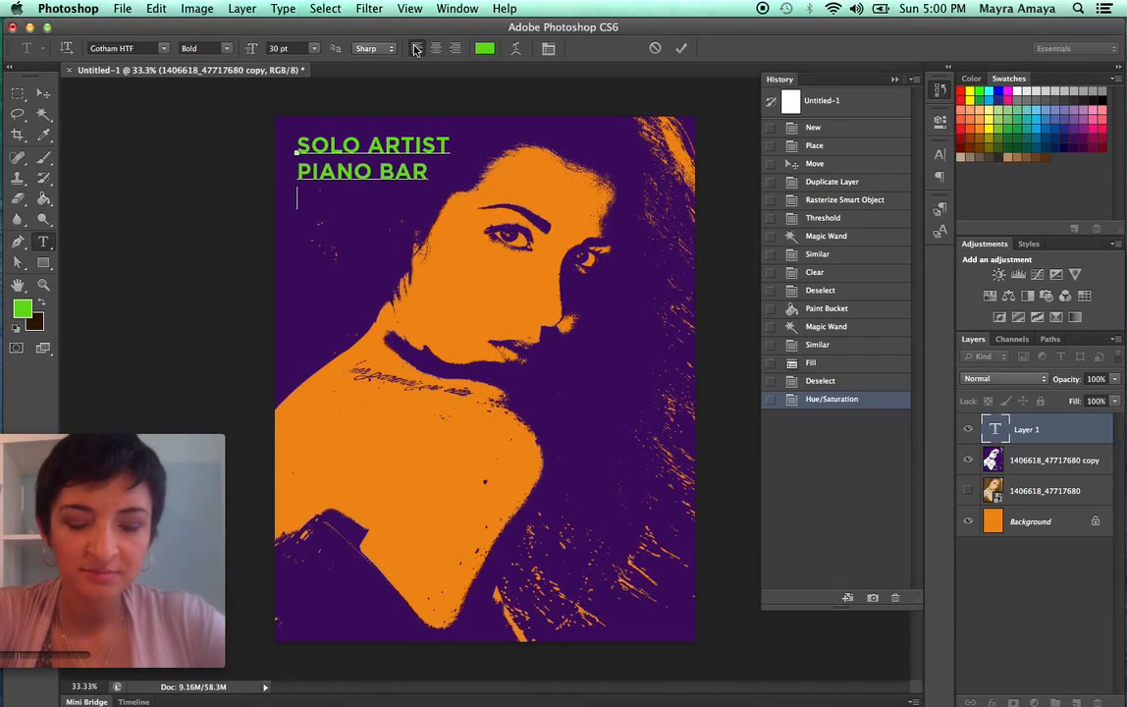
- Continue the text with the lines "SATURDAY", "FEB. 16" and "@5:00PM", and commit it with the Move tool active
type("SAT")
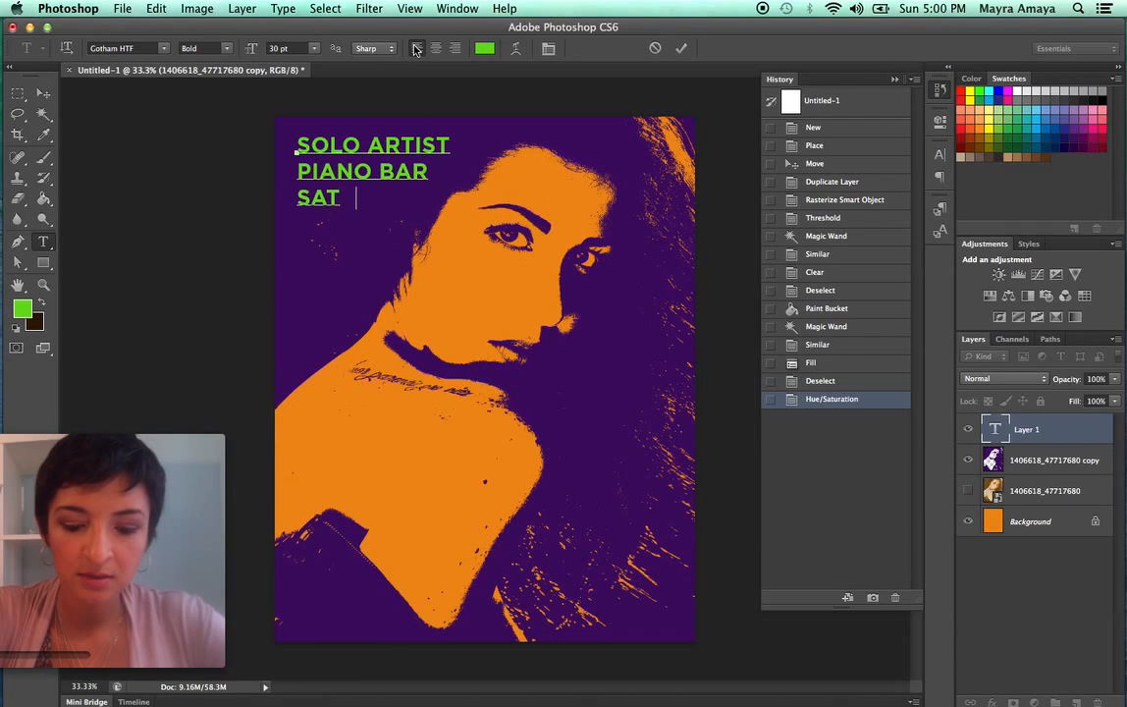
type("URDAY ")
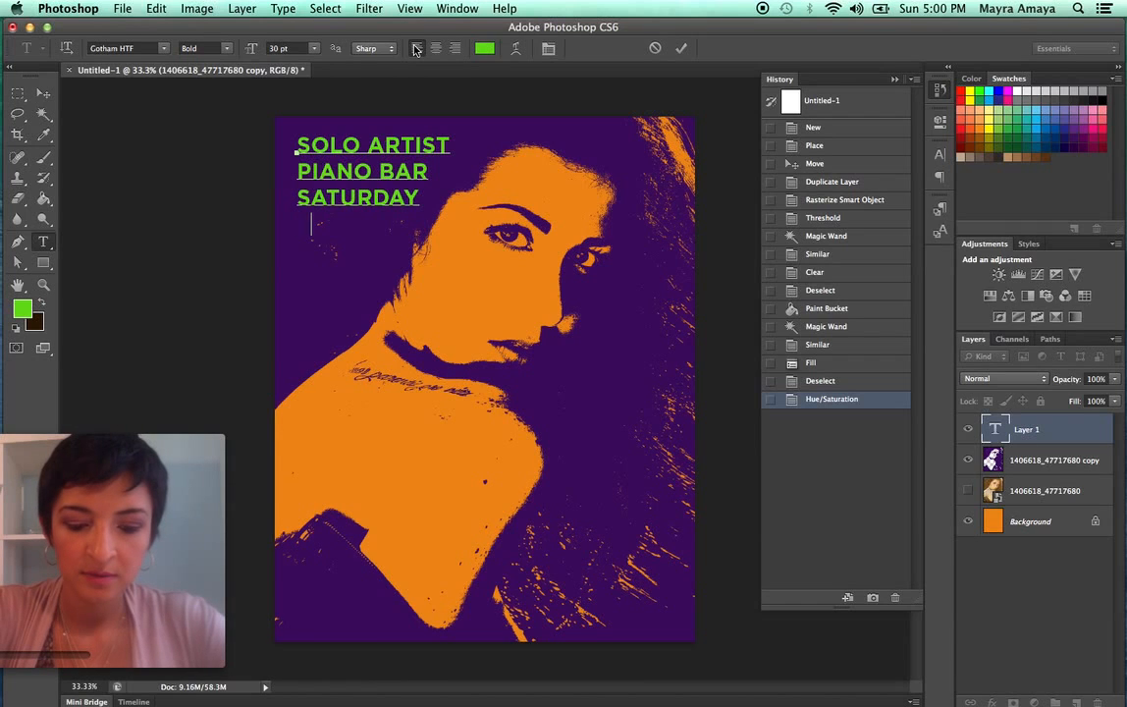
type("FE")
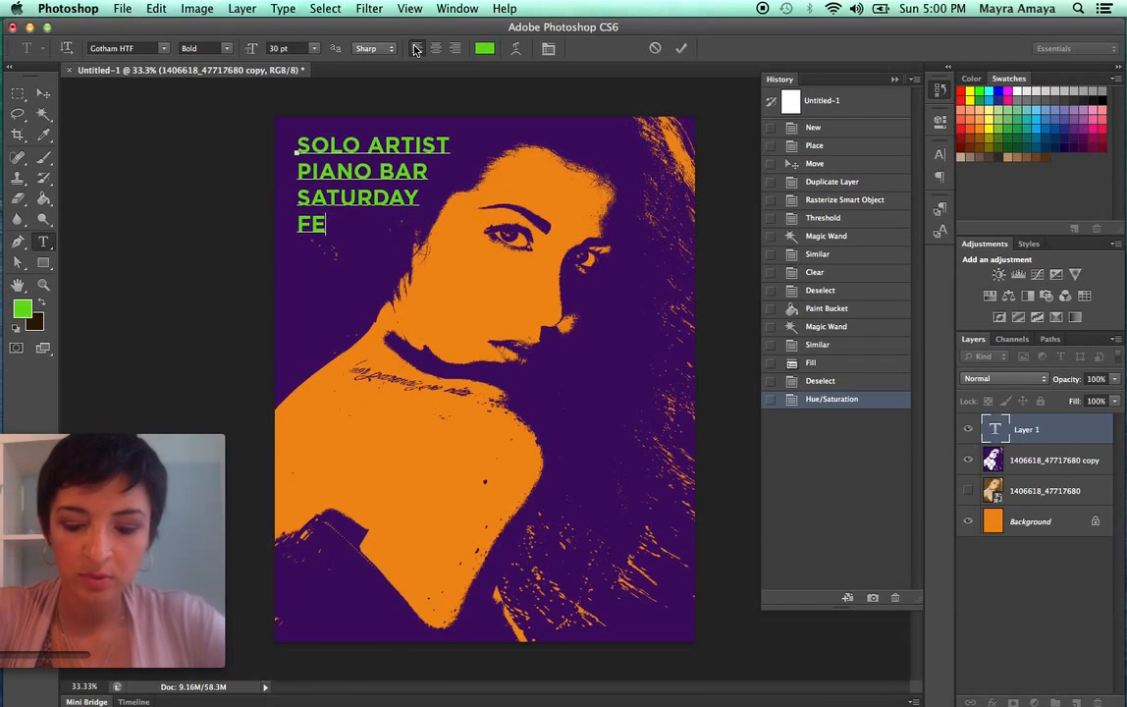
type("B.")
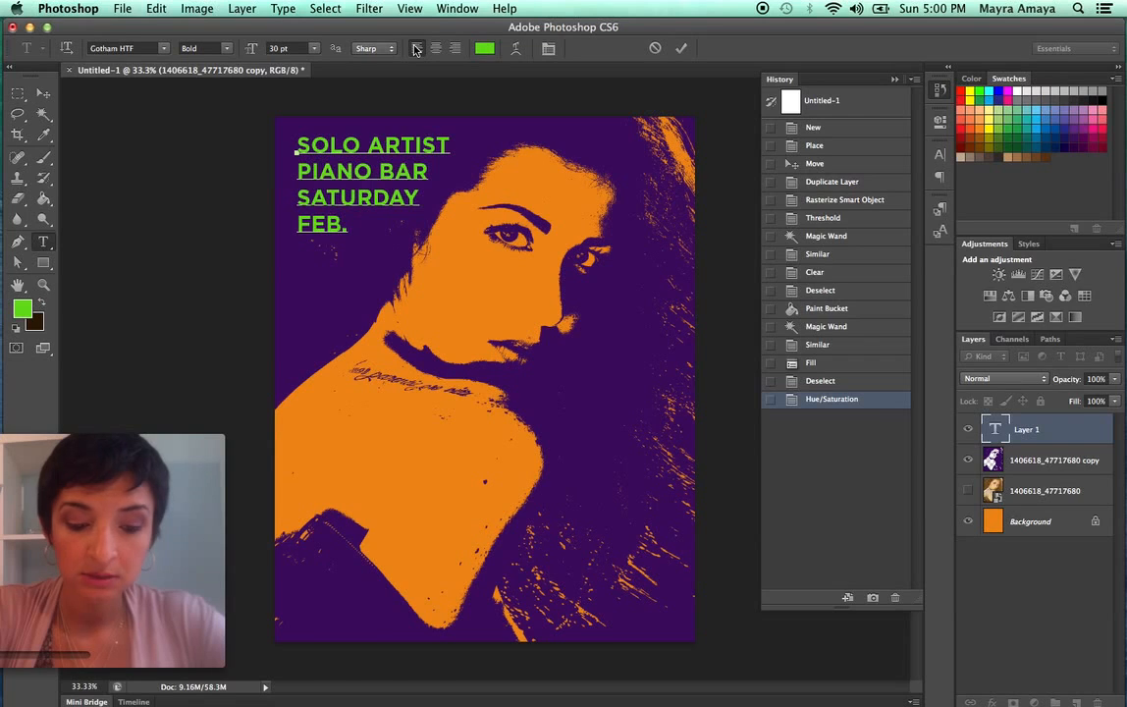
type("16")
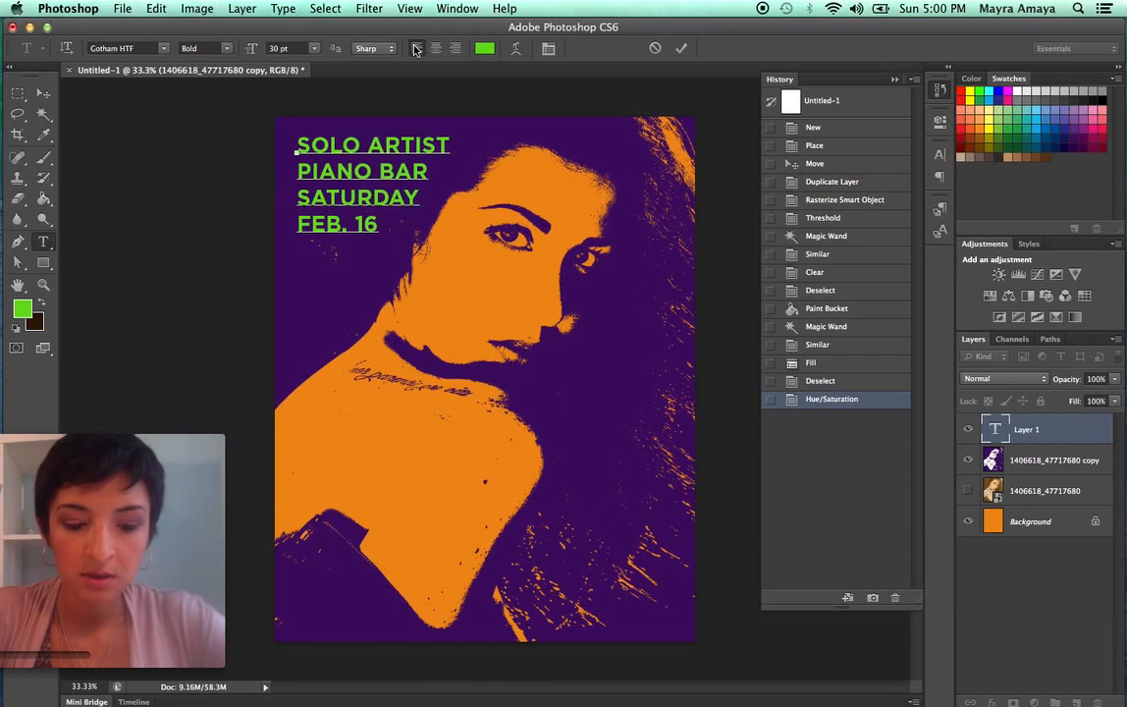
type("@")
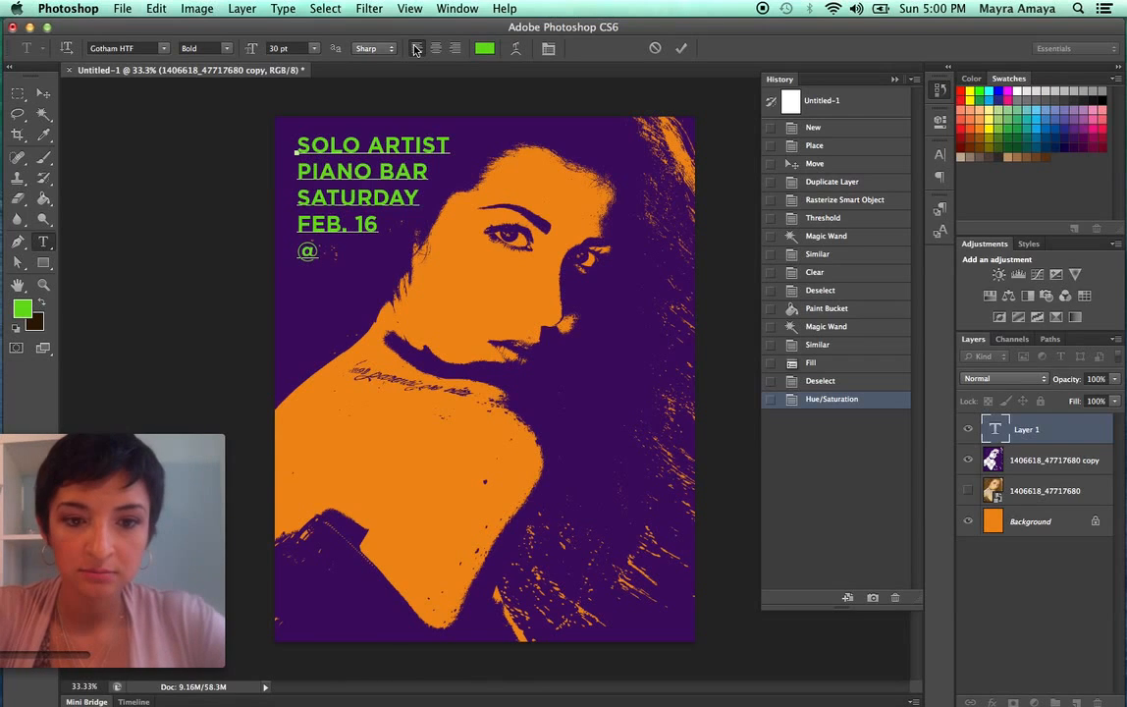
type("5")
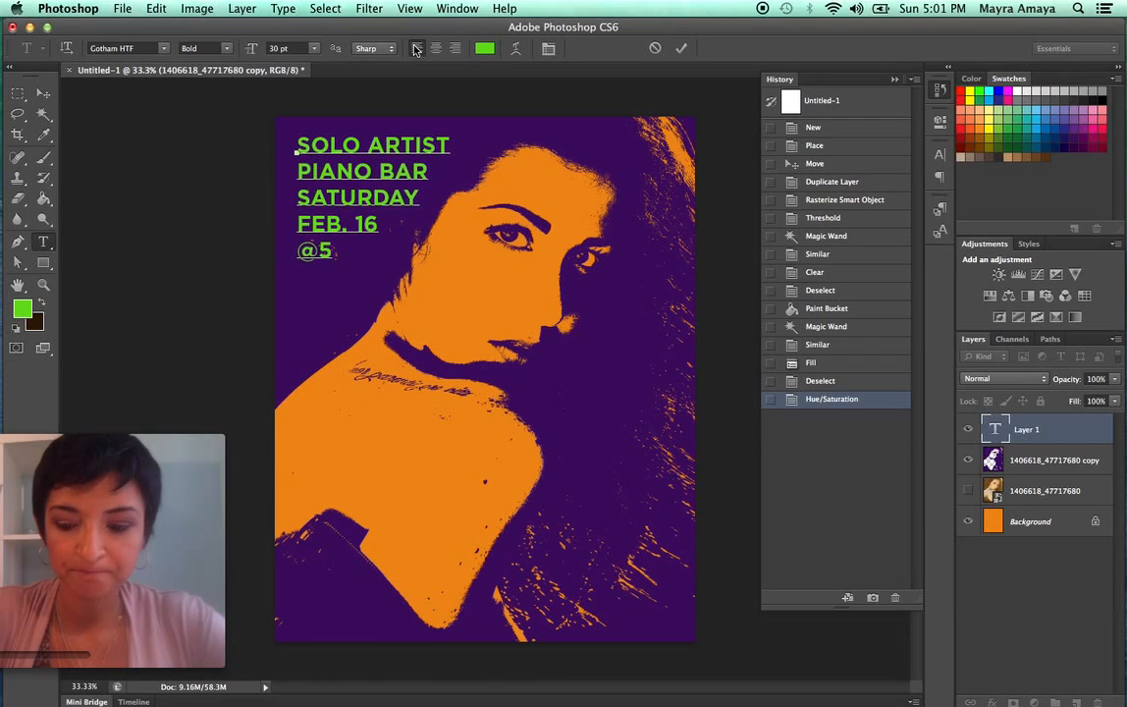
type(":")
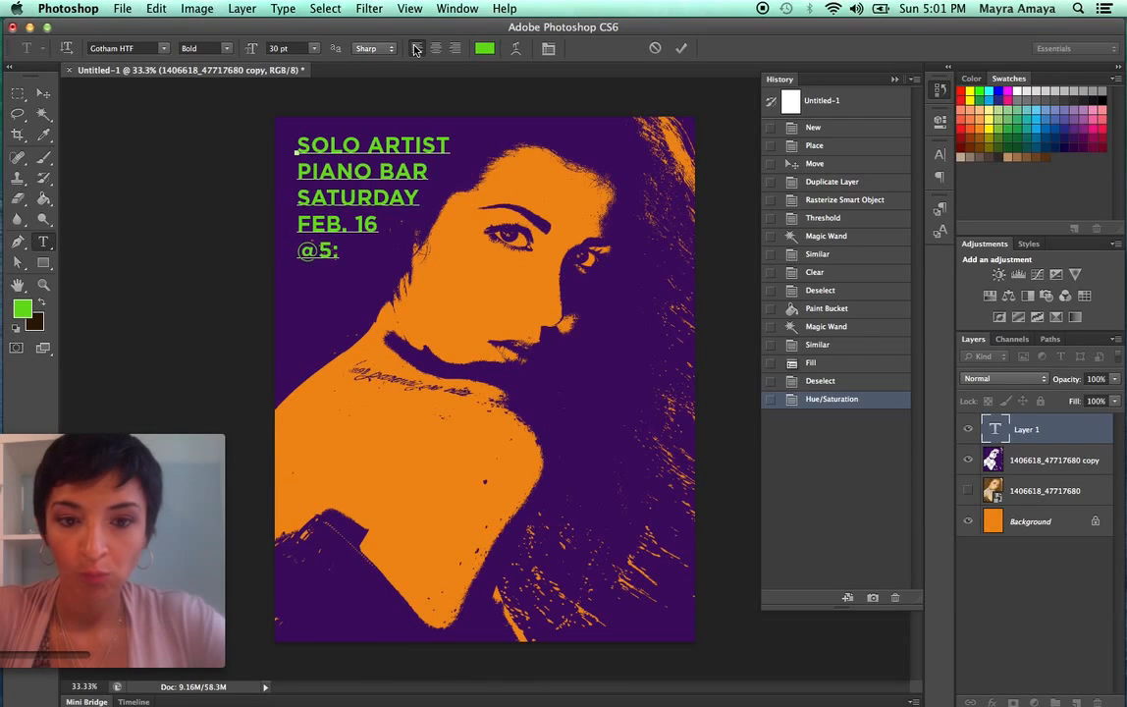
type("00")
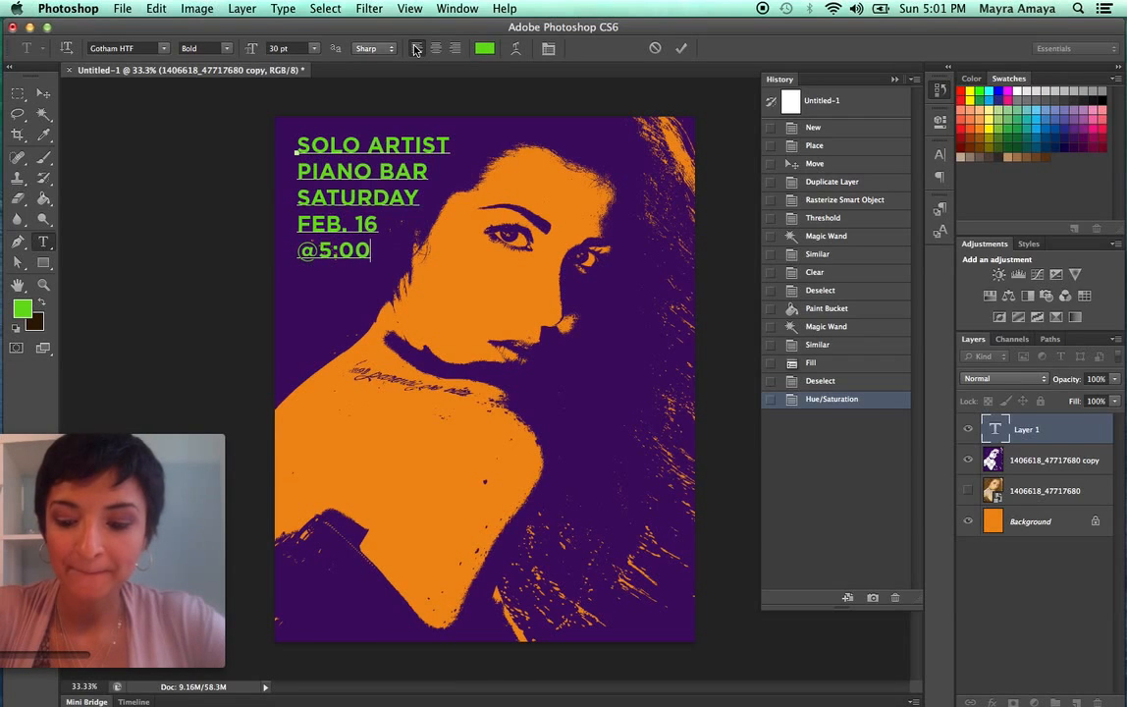
type("PM")
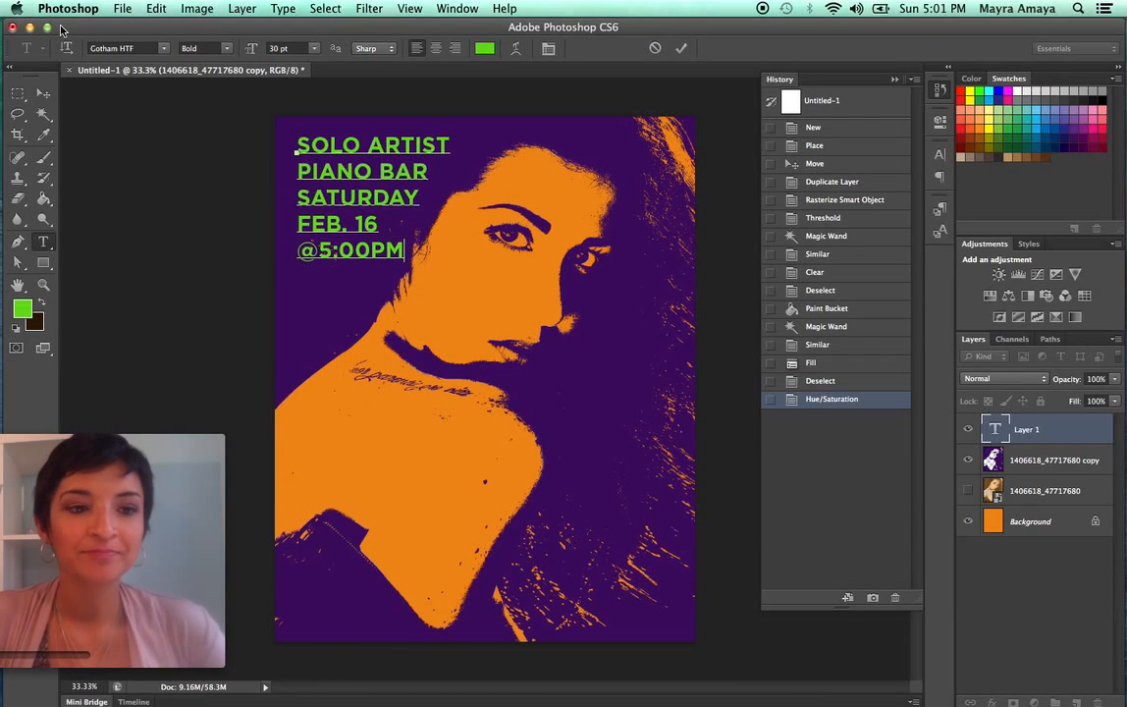
left_click(43, 92)
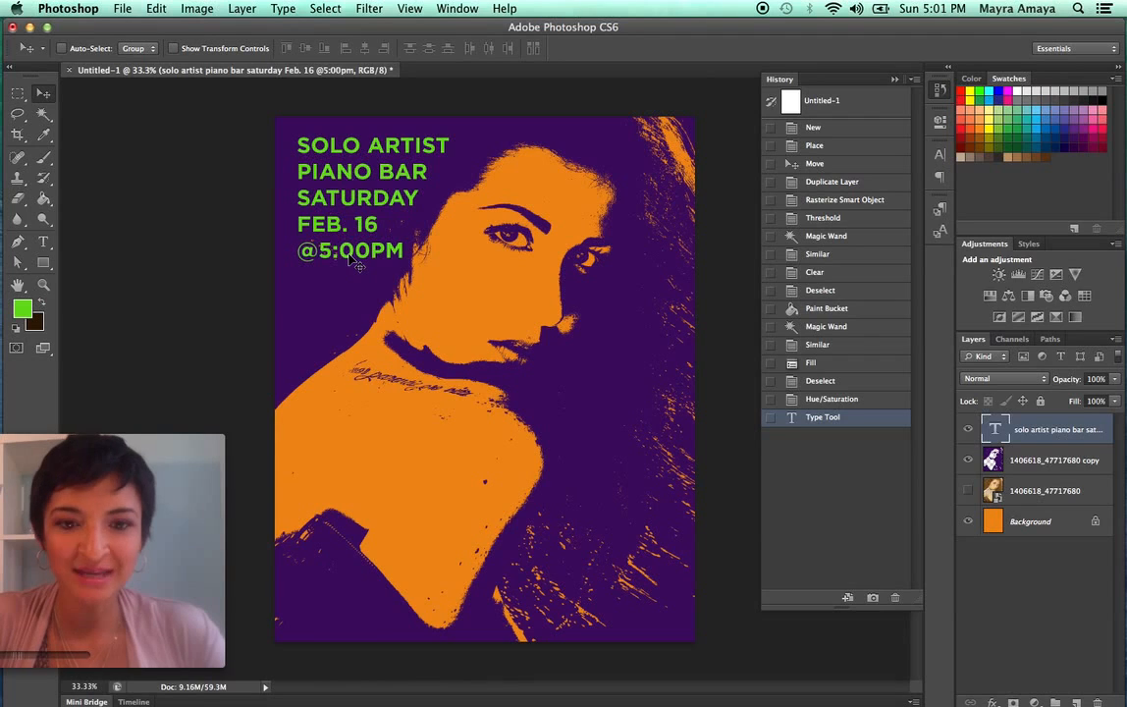
- Try converting the text layer to a shape, and undo the conversion
left_click(283, 8)
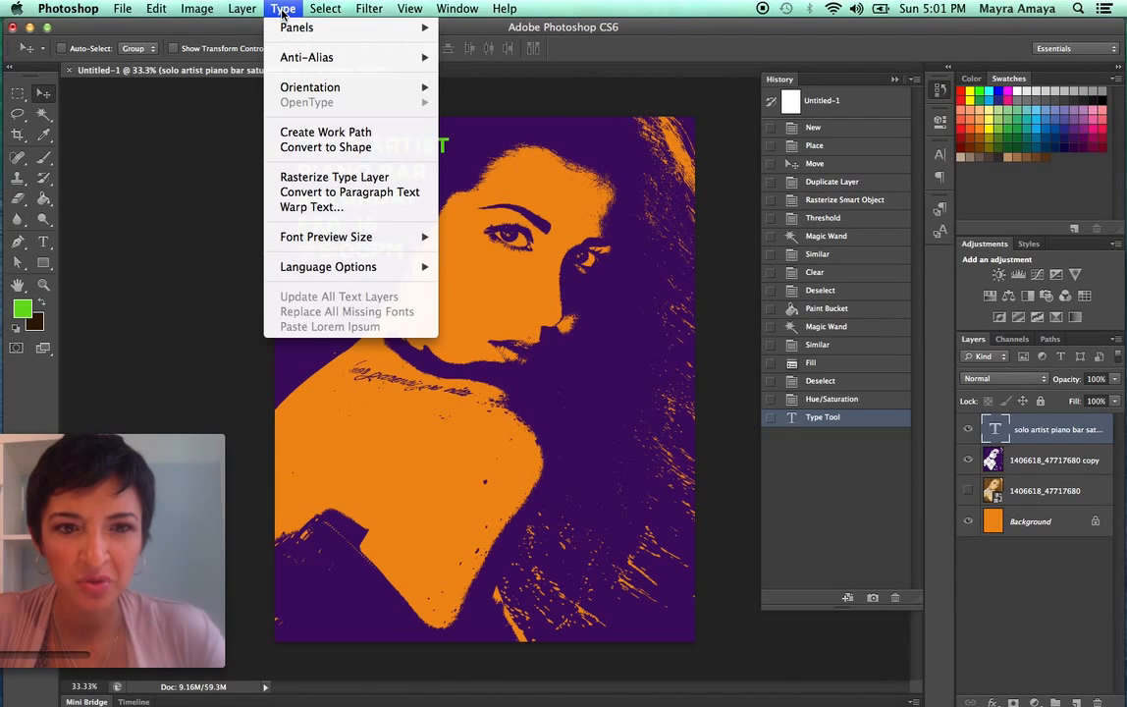
mouse_move(304, 56)
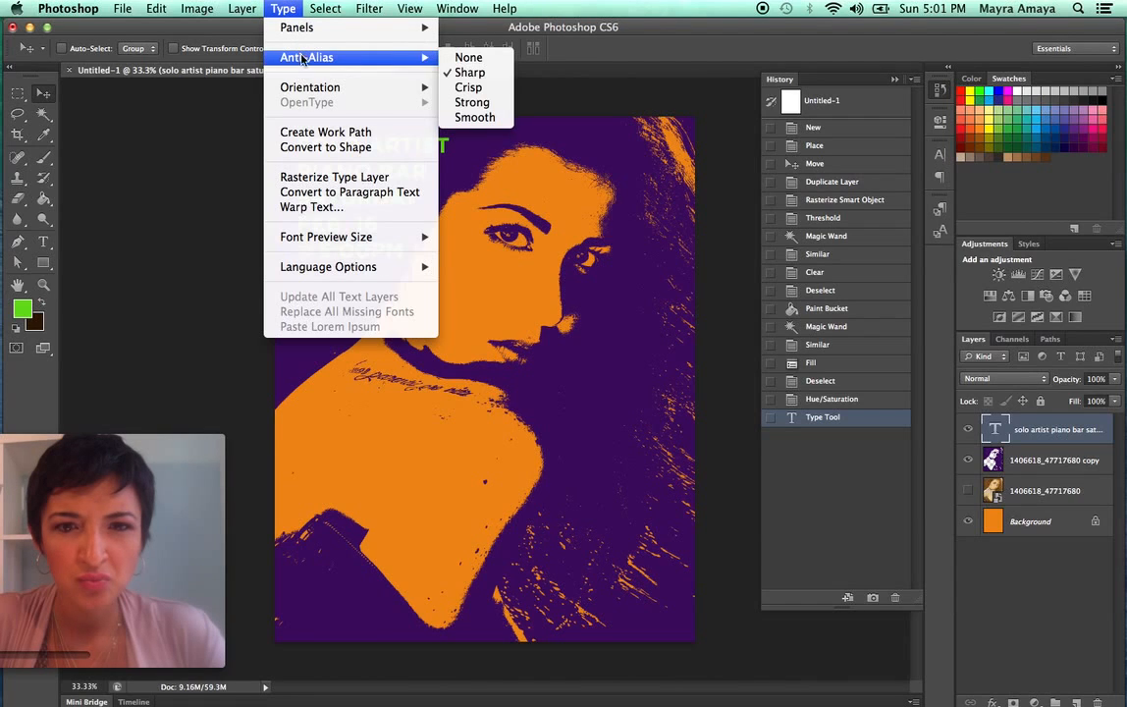
left_click(319, 147)
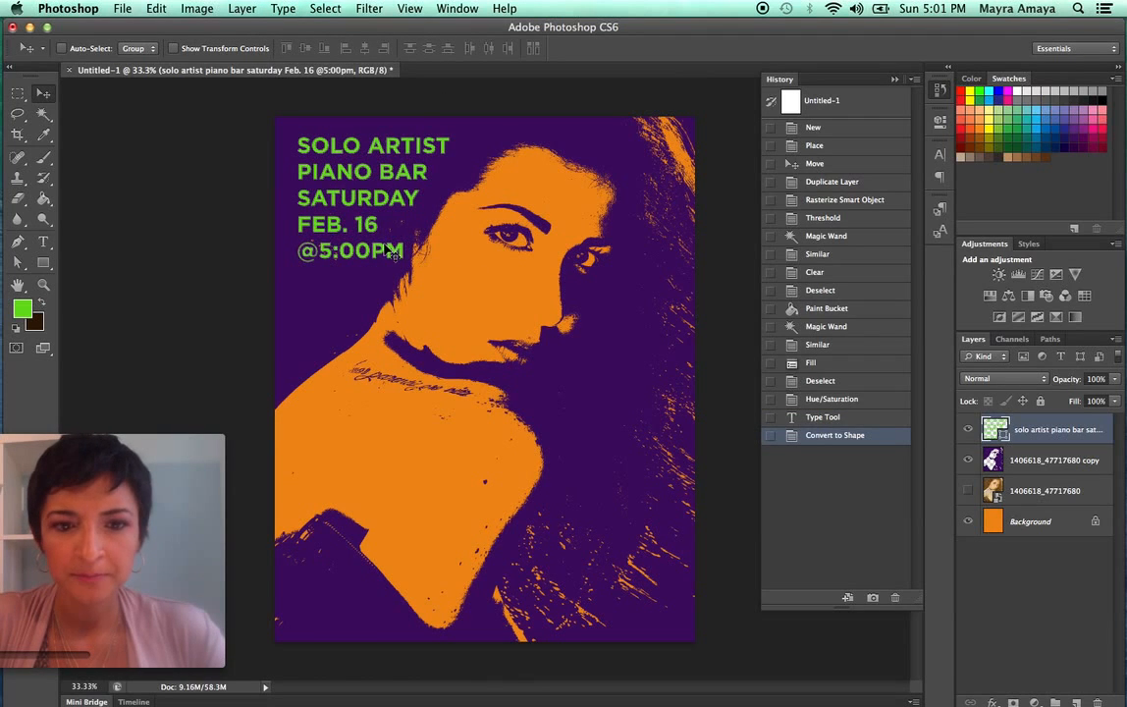
key("super+z")
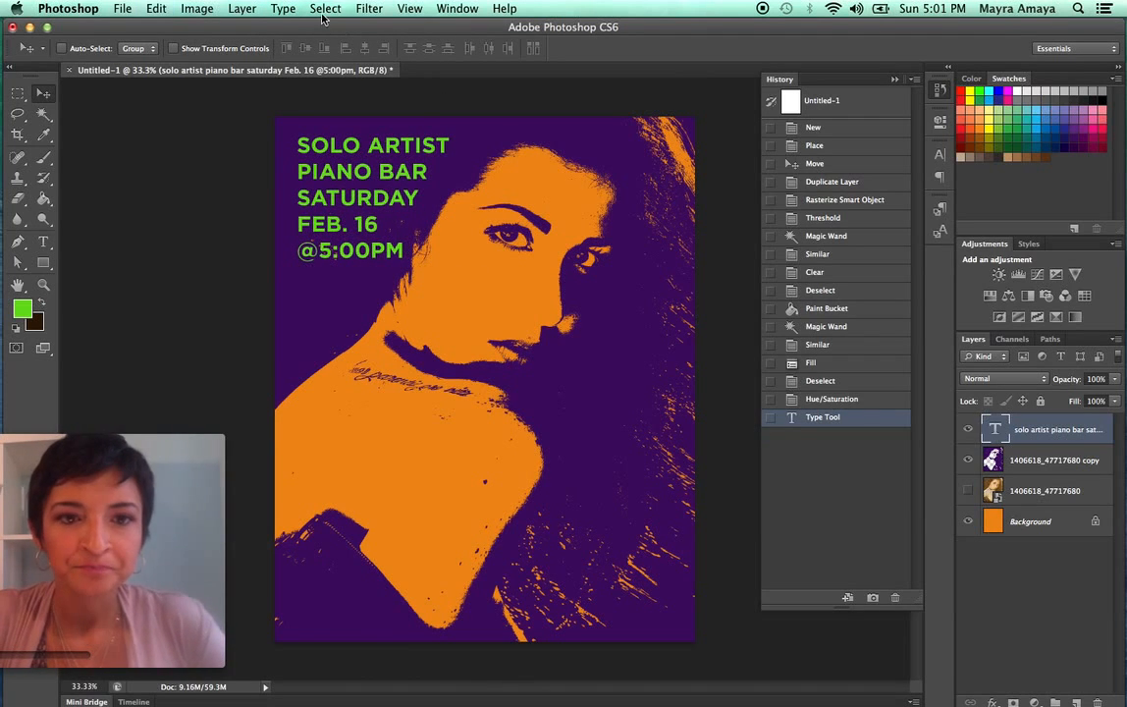
- Move the event text to the lower-right corner of the poster, over the dark hair
left_click(283, 8)
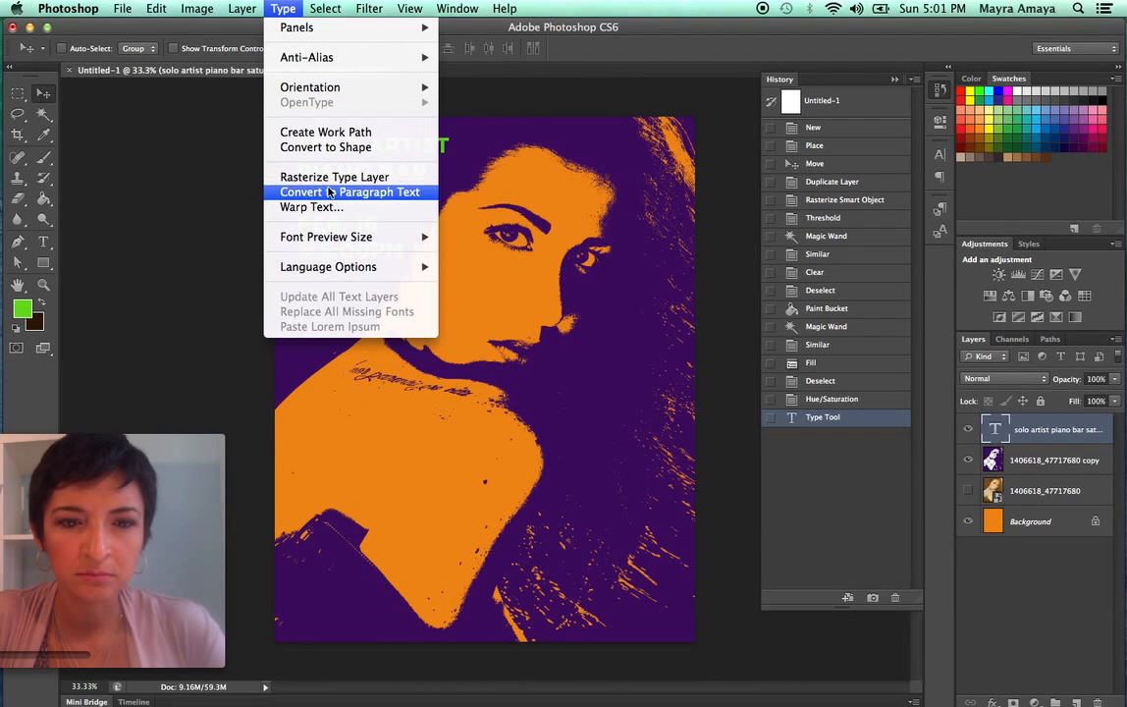
left_click(161, 175)
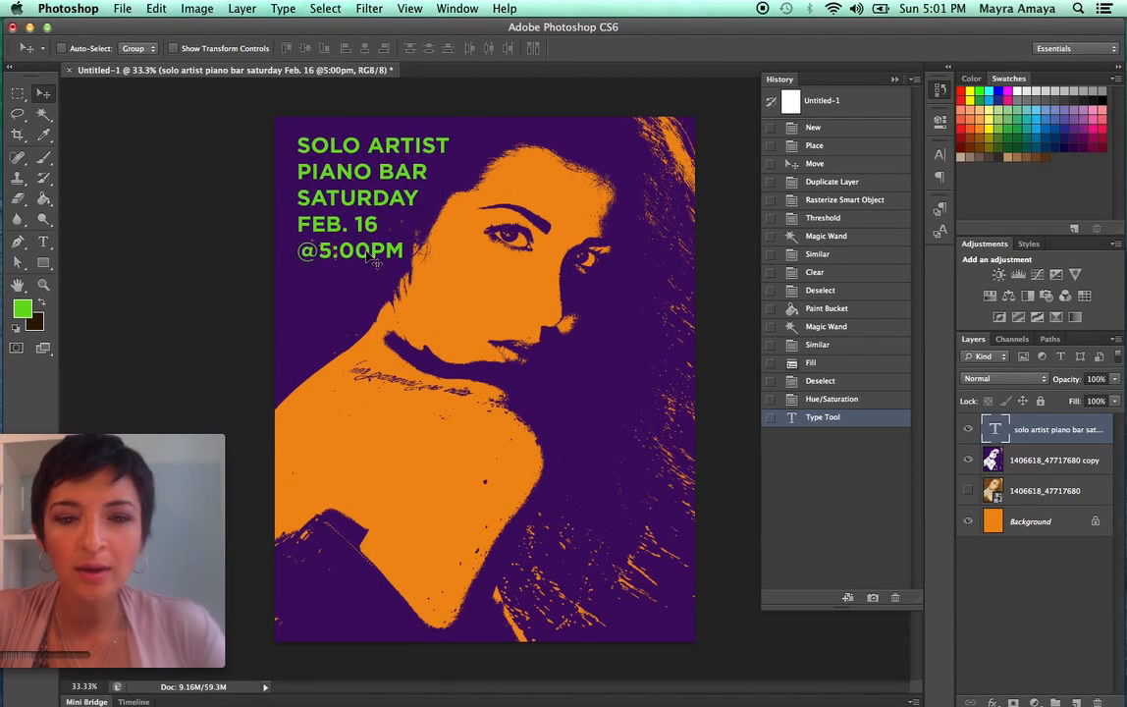
left_click_drag(363, 258, 604, 619)
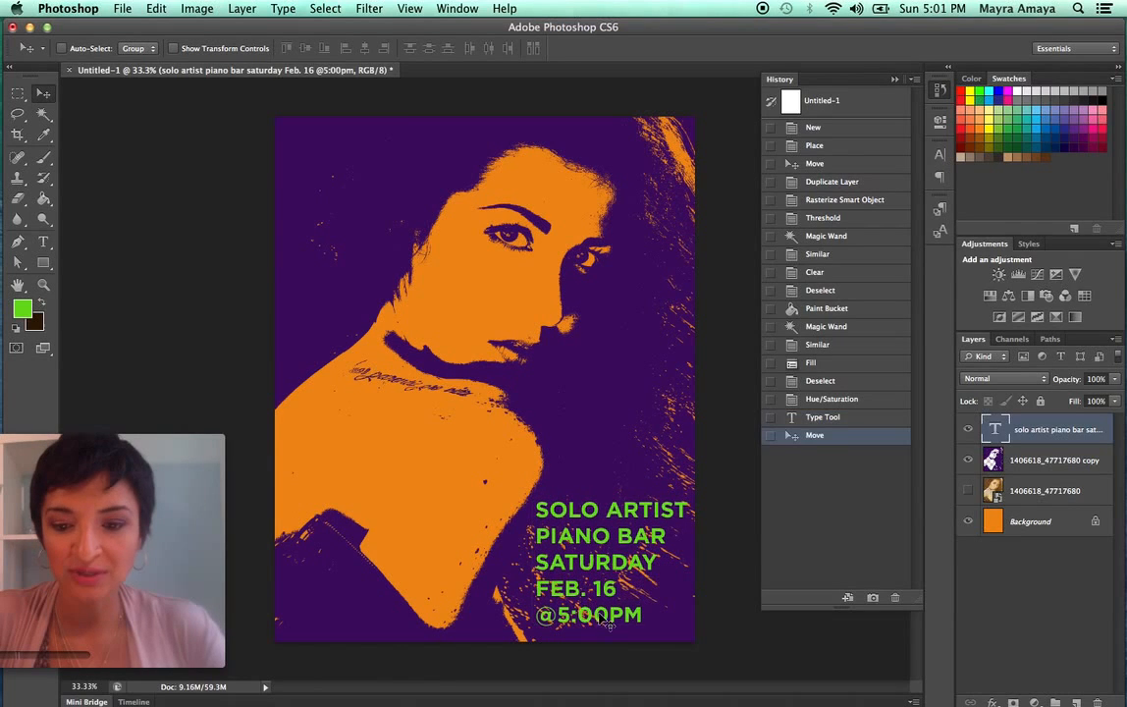
- Activate the Custom Shape tool and replace its current shapes with the All set
left_click(43, 266)
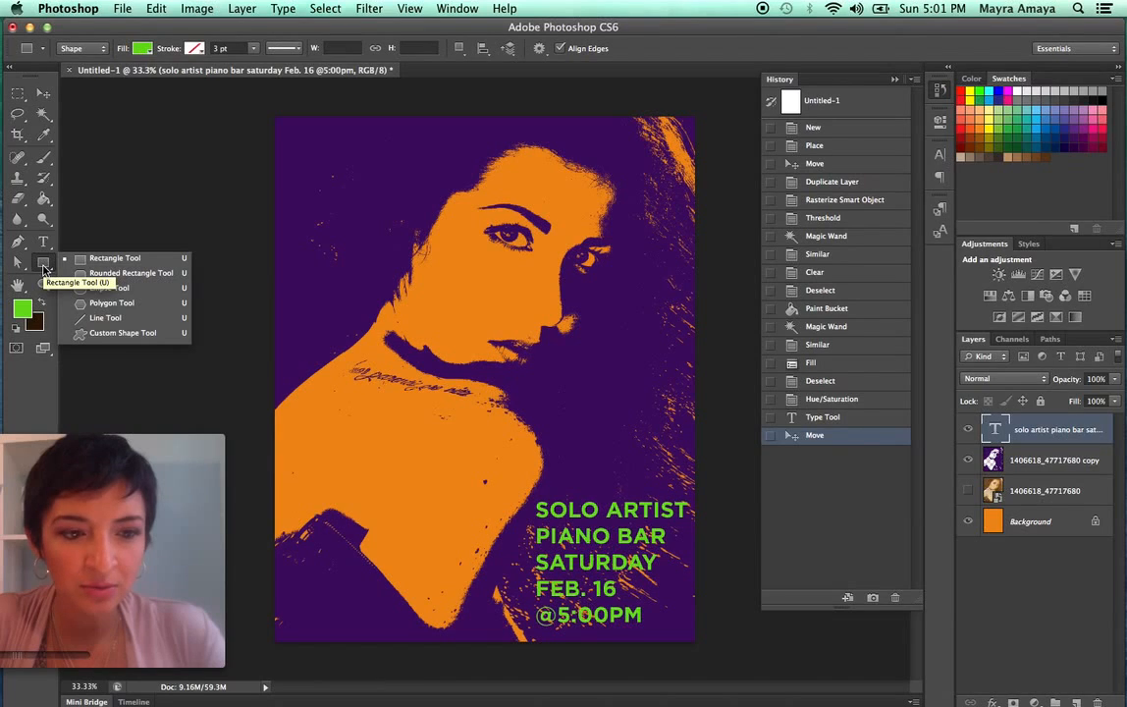
left_click(123, 334)
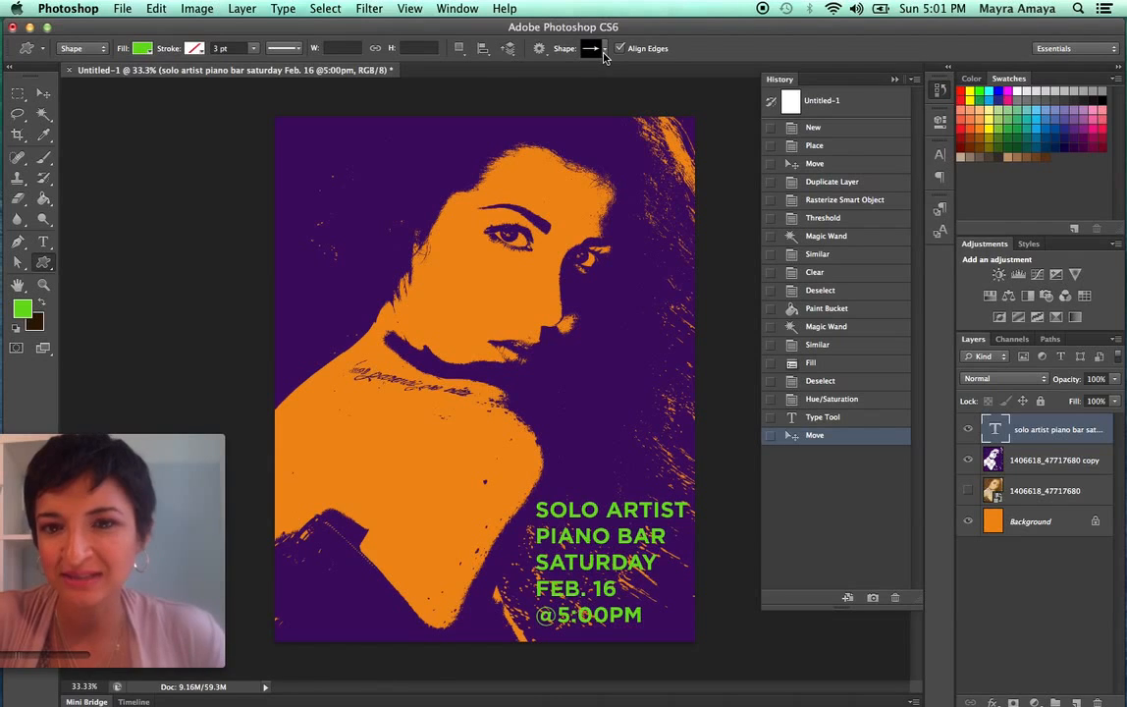
left_click(604, 54)
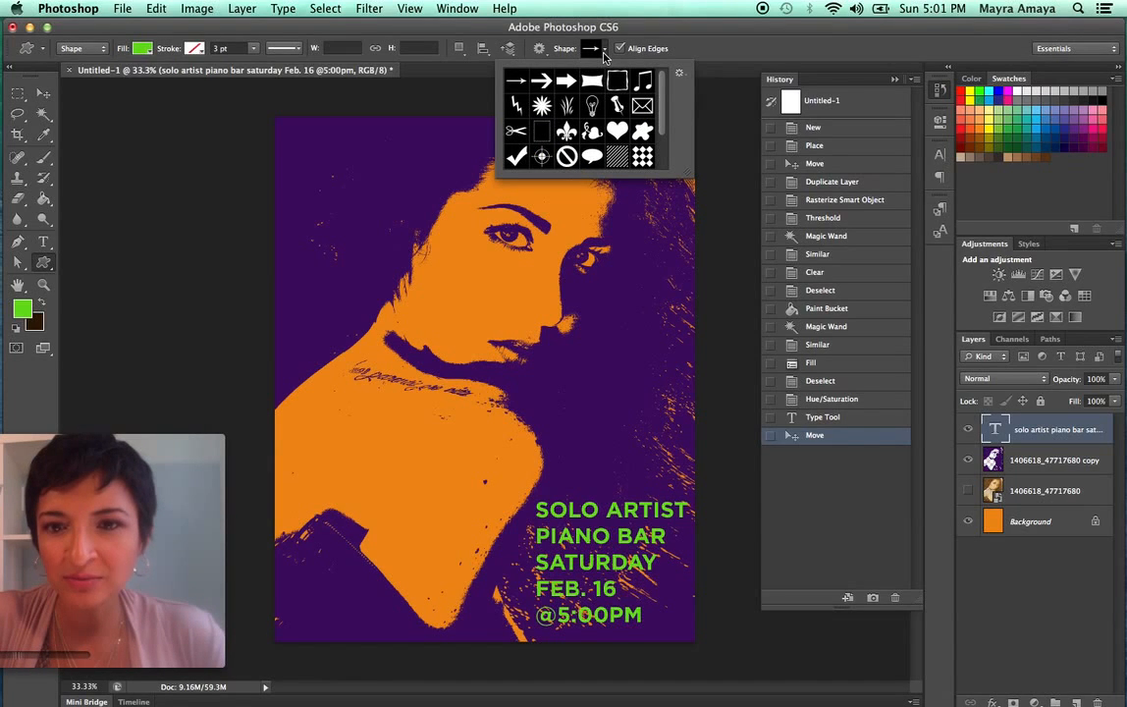
left_click(679, 77)
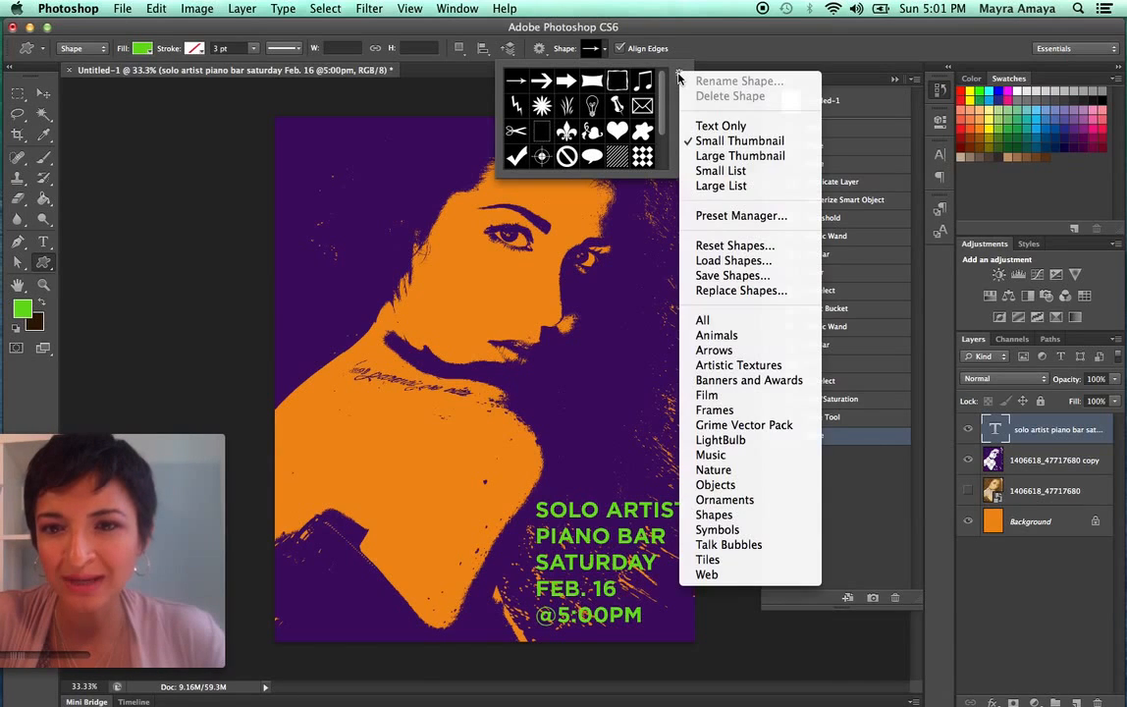
left_click(702, 322)
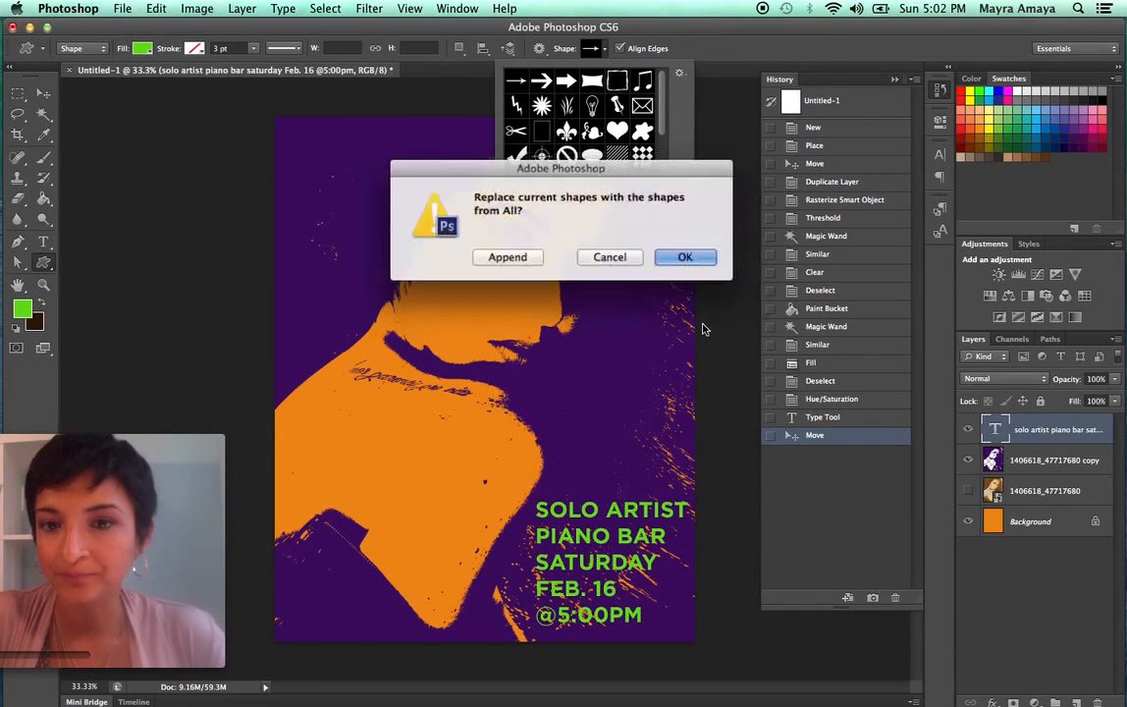
left_click(687, 258)
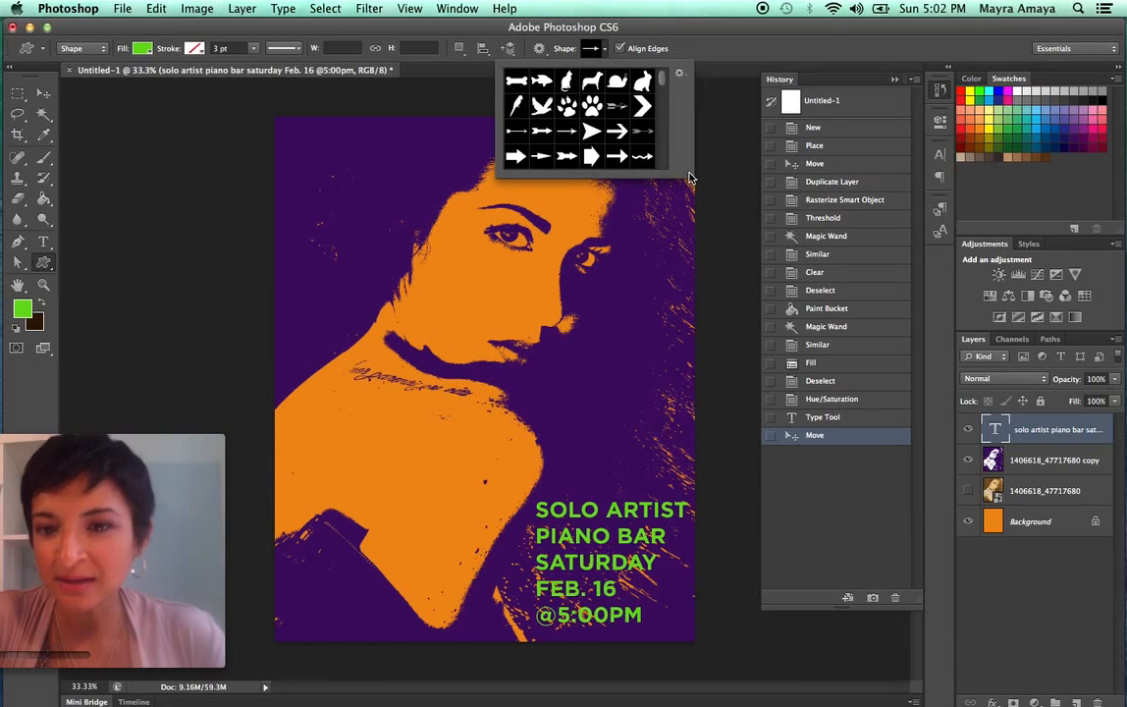
- Draw a green beamed music note, about 166 by 169 px, in the dark area above the woman's shoulder
left_click_drag(689, 178, 940, 636)
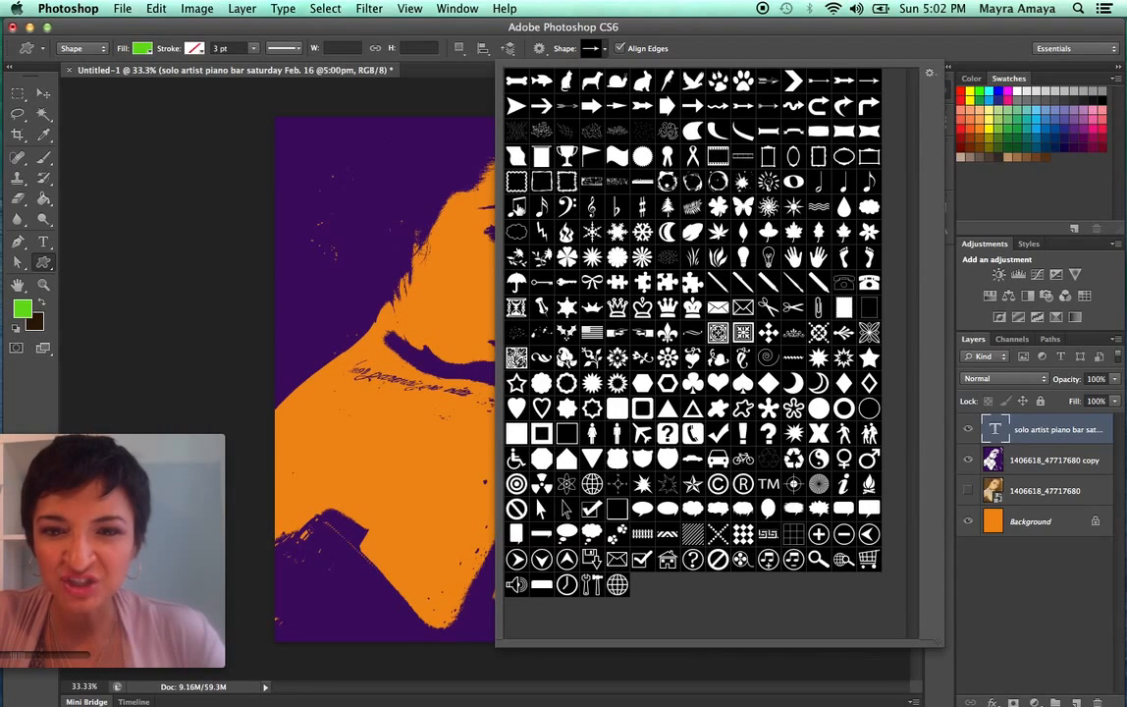
left_click(516, 206)
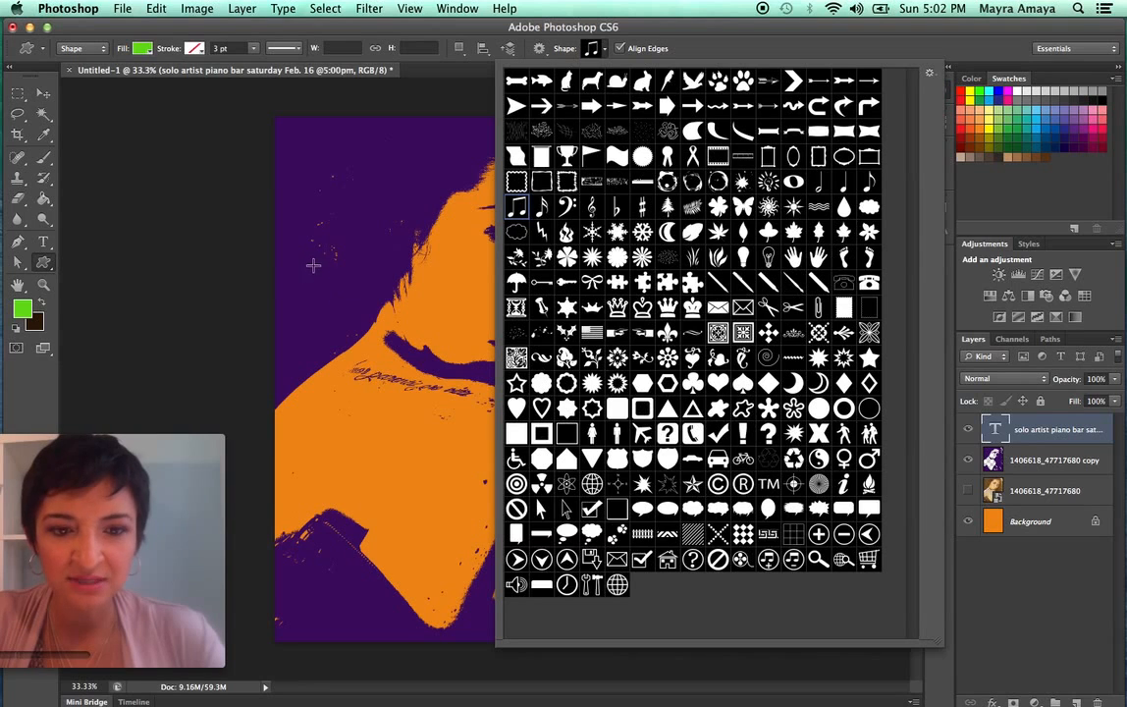
left_click_drag(302, 254, 351, 306)
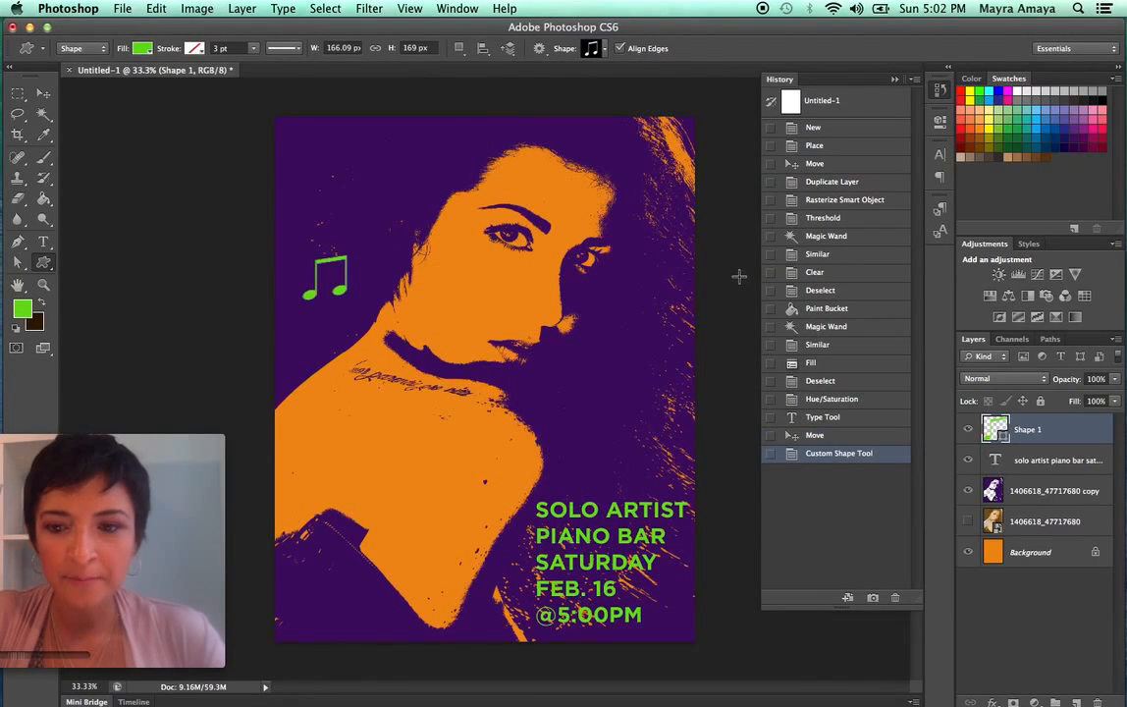
- Choose the circular radiating-rays shape for the Custom Shape tool
left_click(594, 48)
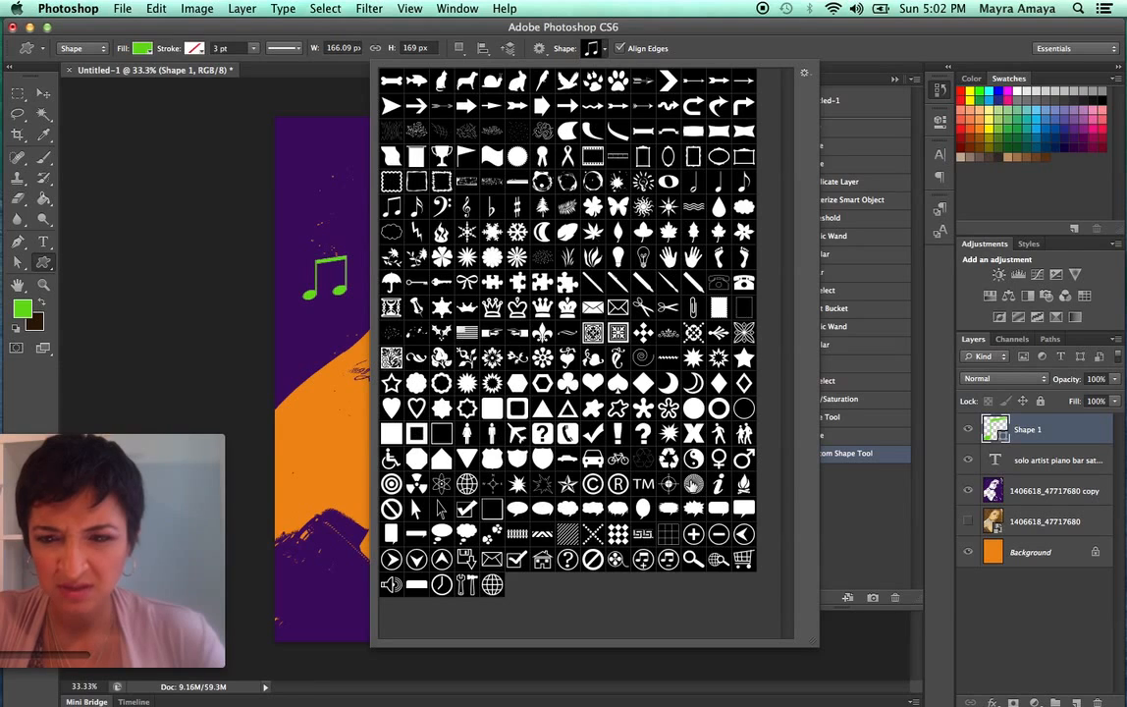
left_click(693, 485)
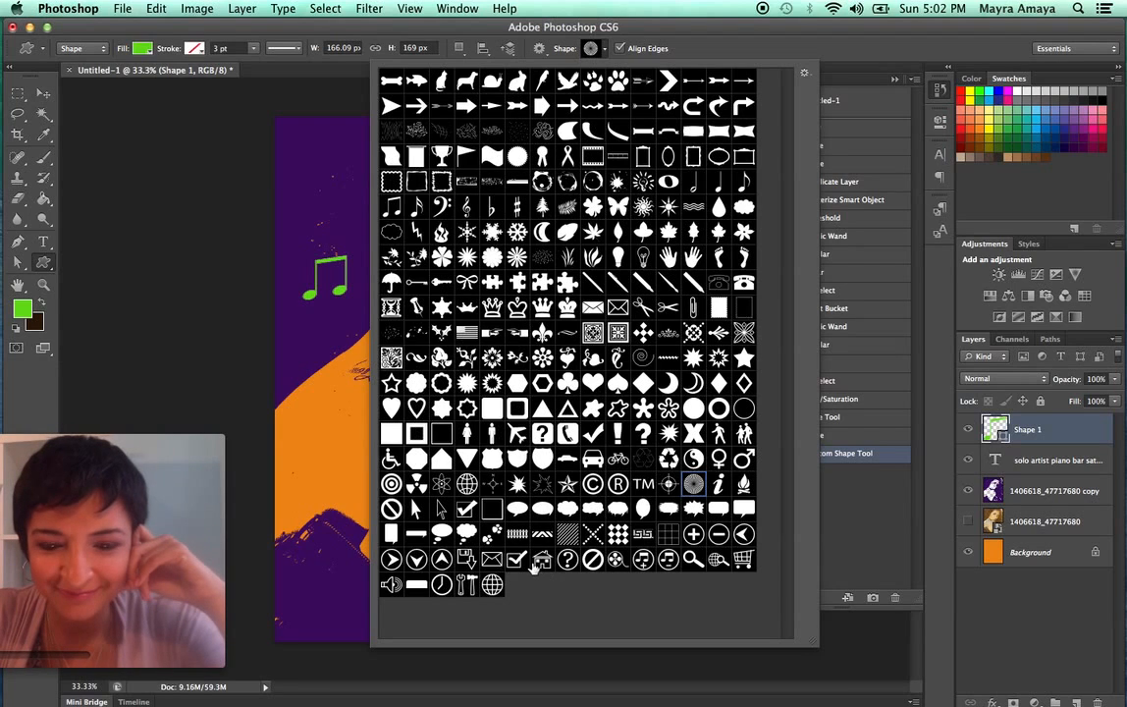
left_click(335, 422)
left_click(335, 422)
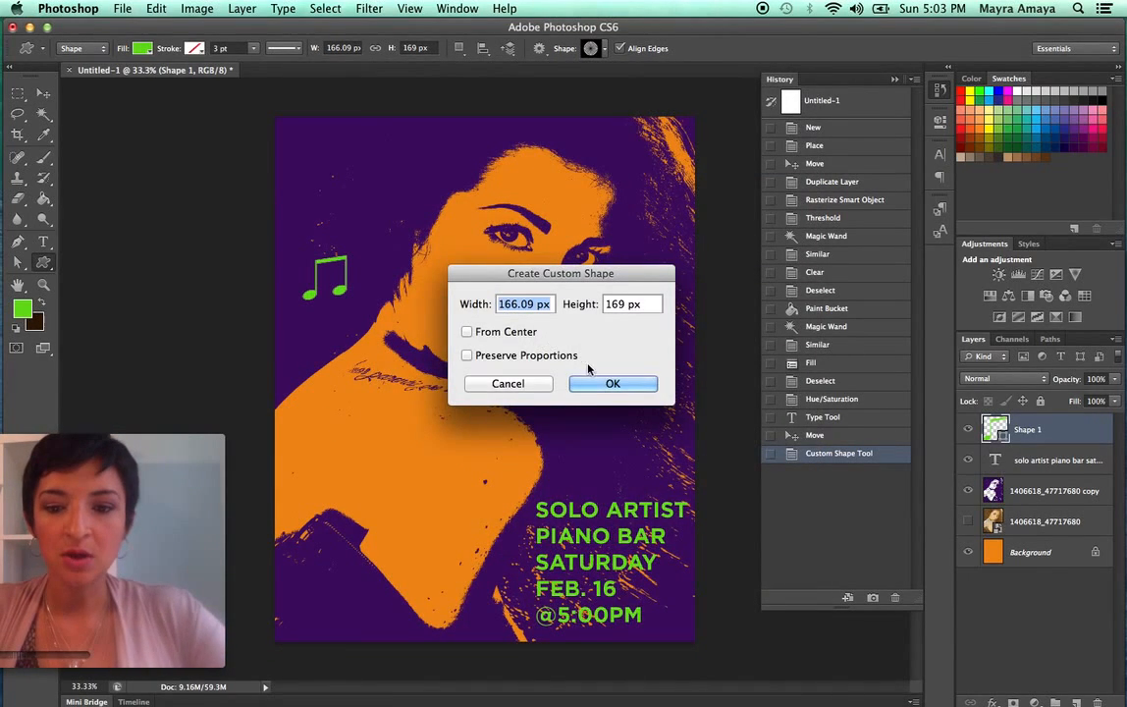
left_click(605, 383)
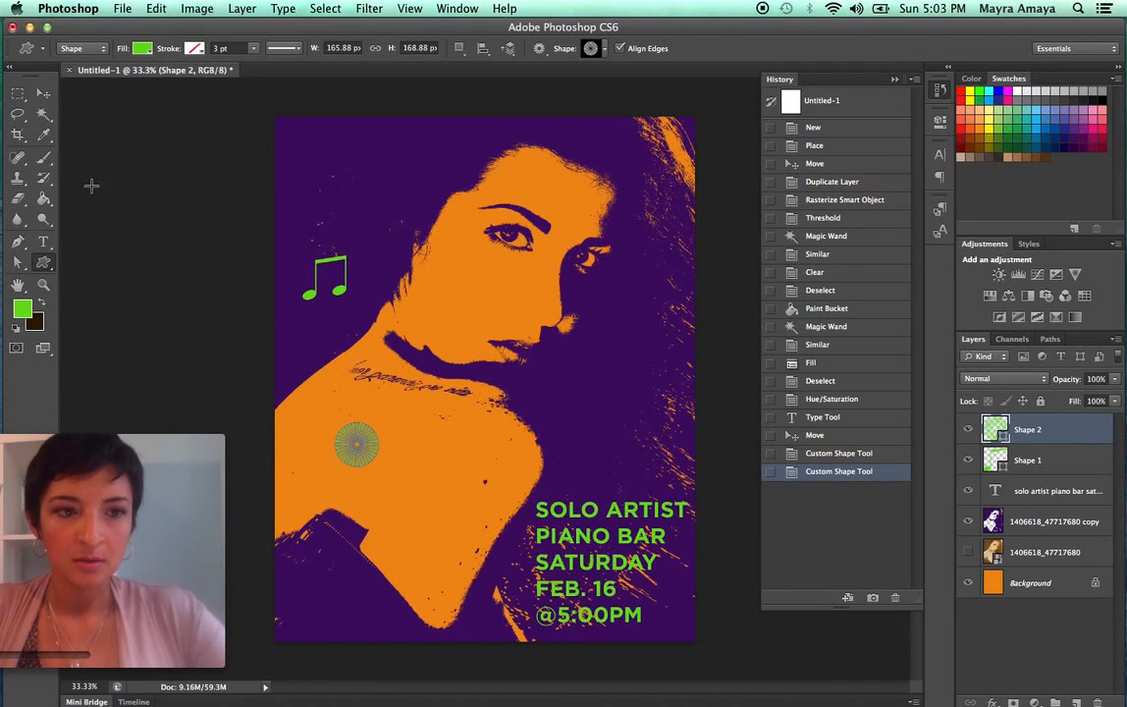
key("super+z")
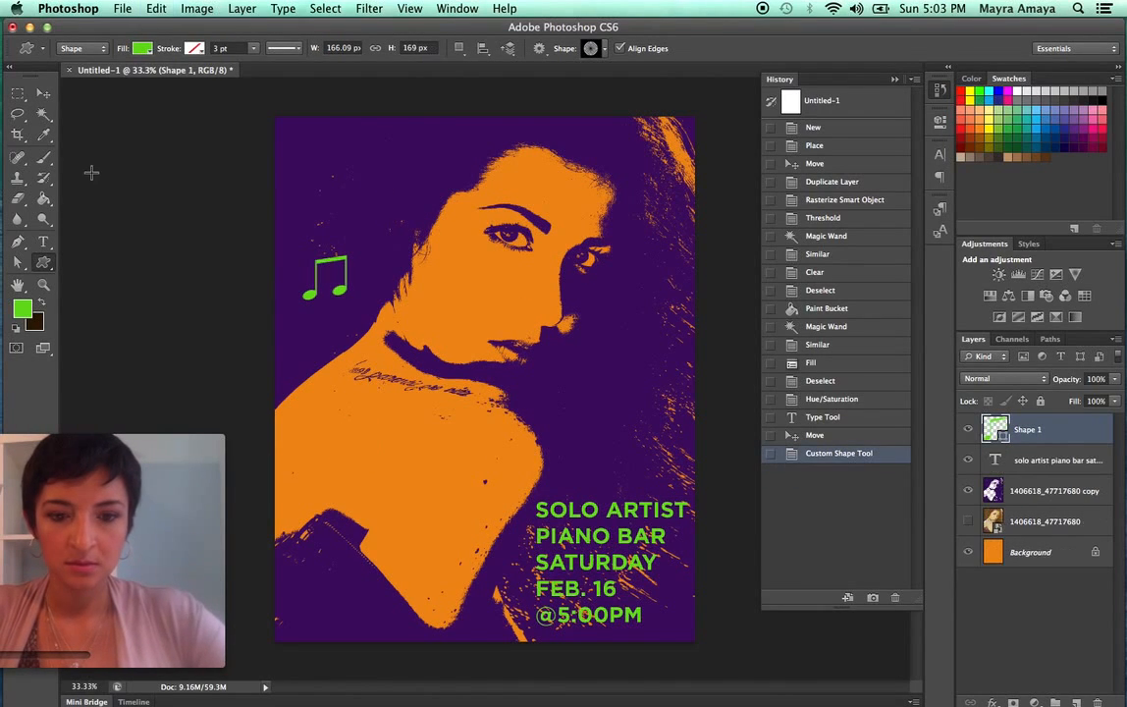
- Set the foreground color to turquoise, 1addbf
left_click(22, 311)
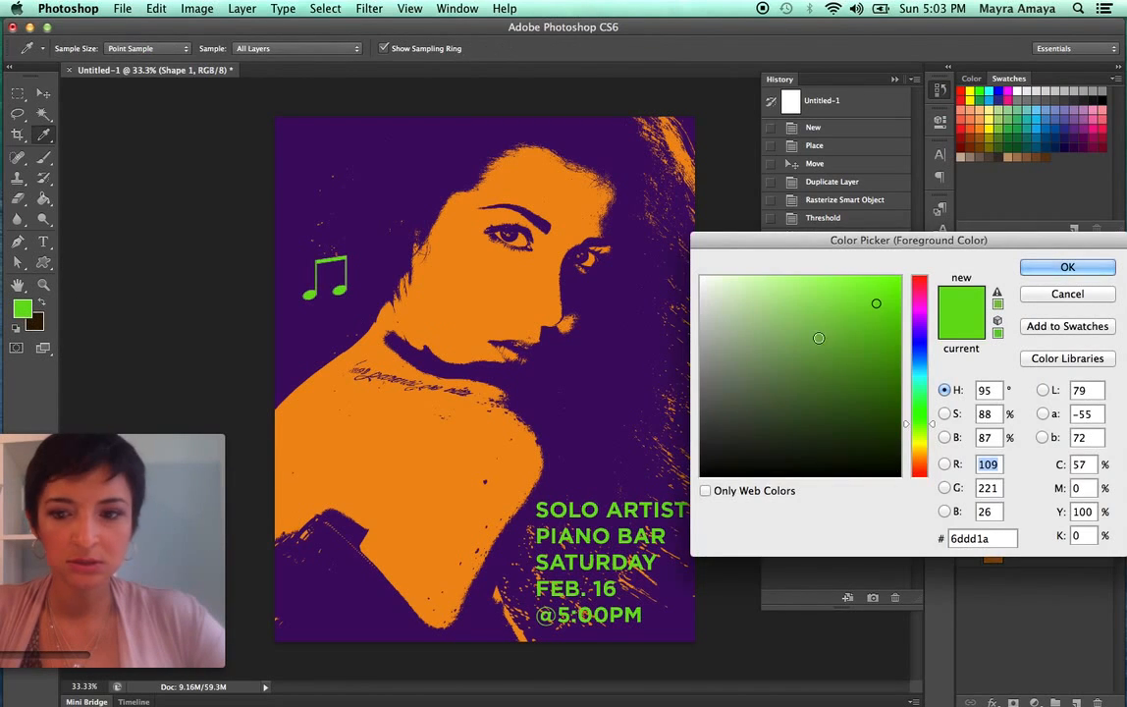
left_click(921, 381)
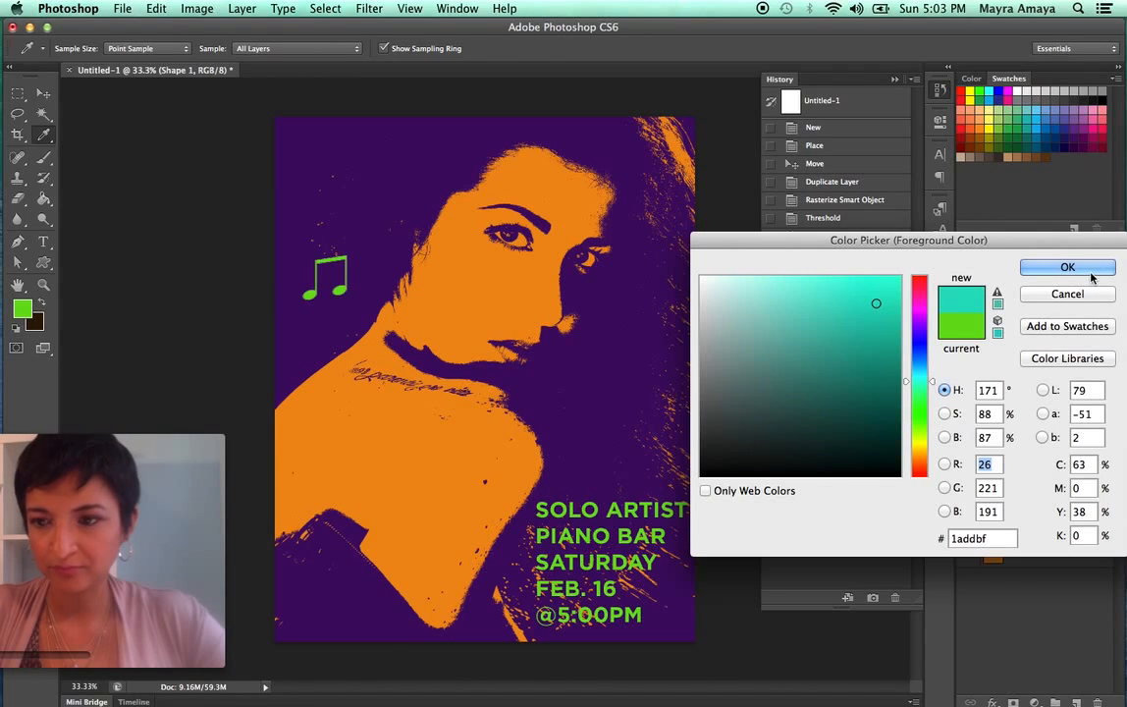
key("Return")
- Draw a ray-burst circle about 1977 px in diameter over the poster and set its fill to light blue
left_click_drag(250, 106, 732, 677)
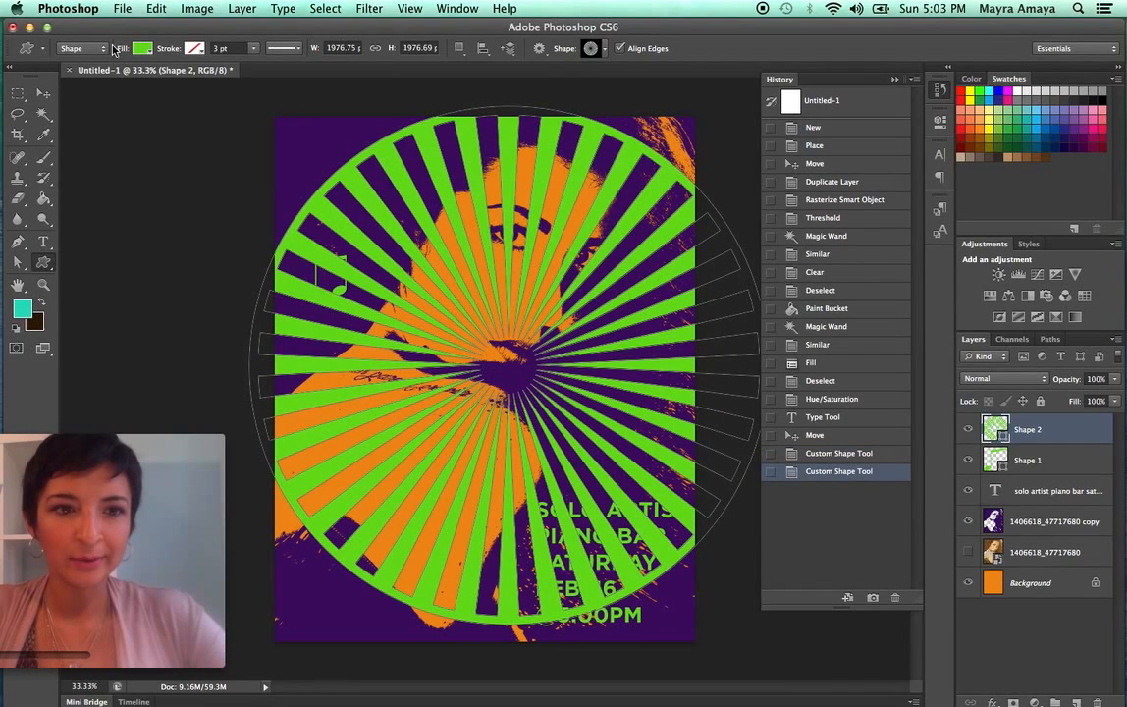
left_click(141, 48)
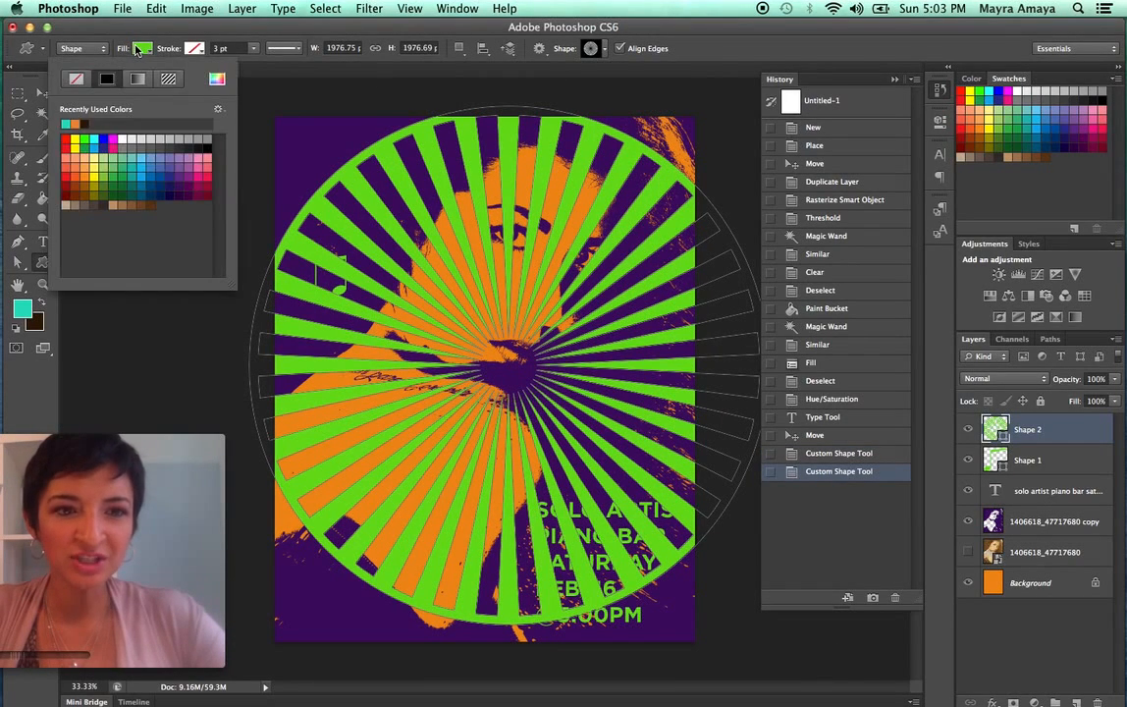
left_click(141, 159)
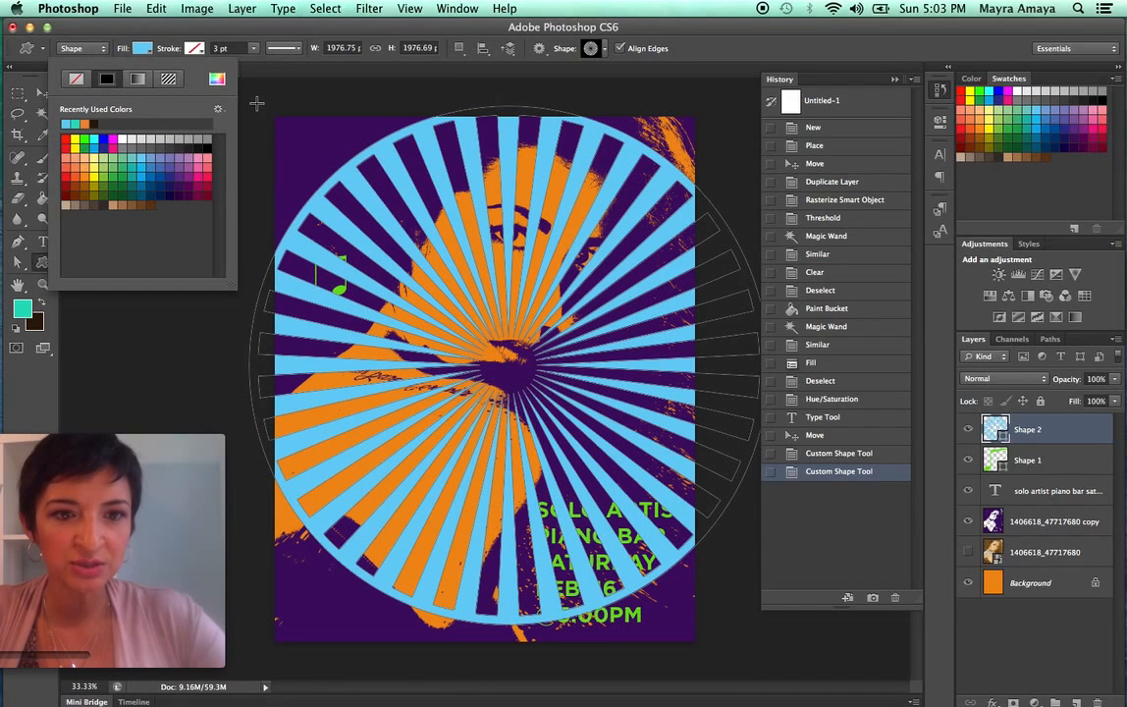
left_click(325, 115)
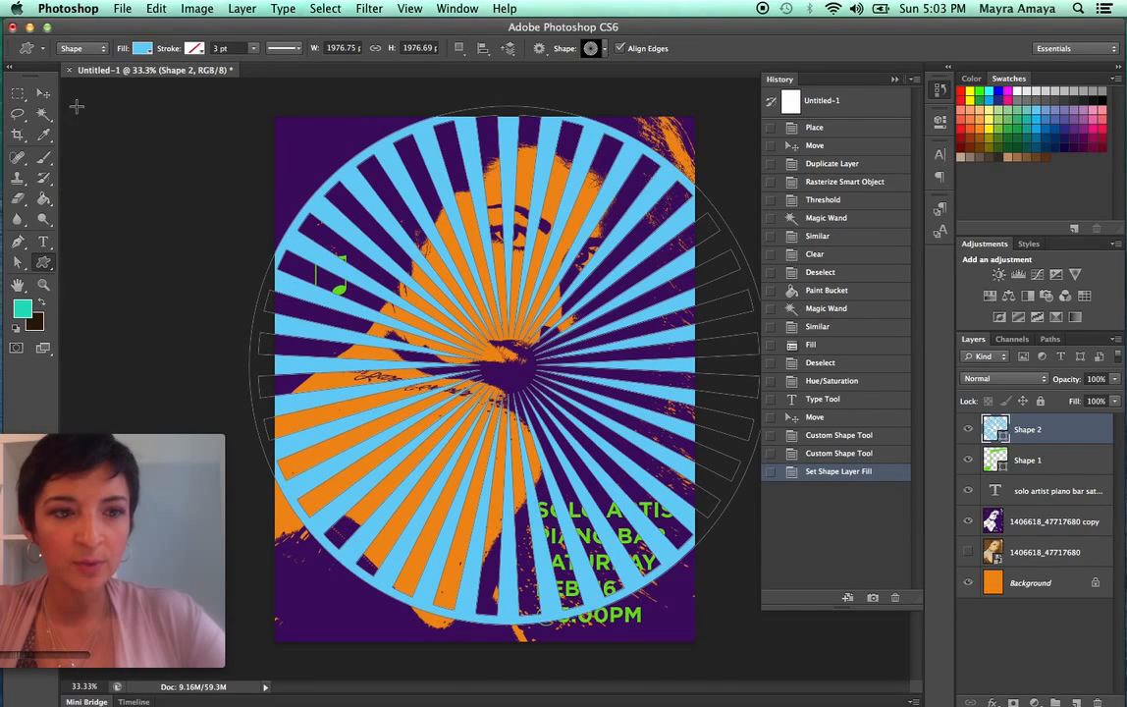
- Move the ray burst up and to the left, show its transform controls, and scale it to 129.81% to cover the poster
left_click(44, 93)
left_click_drag(326, 192, 232, 148)
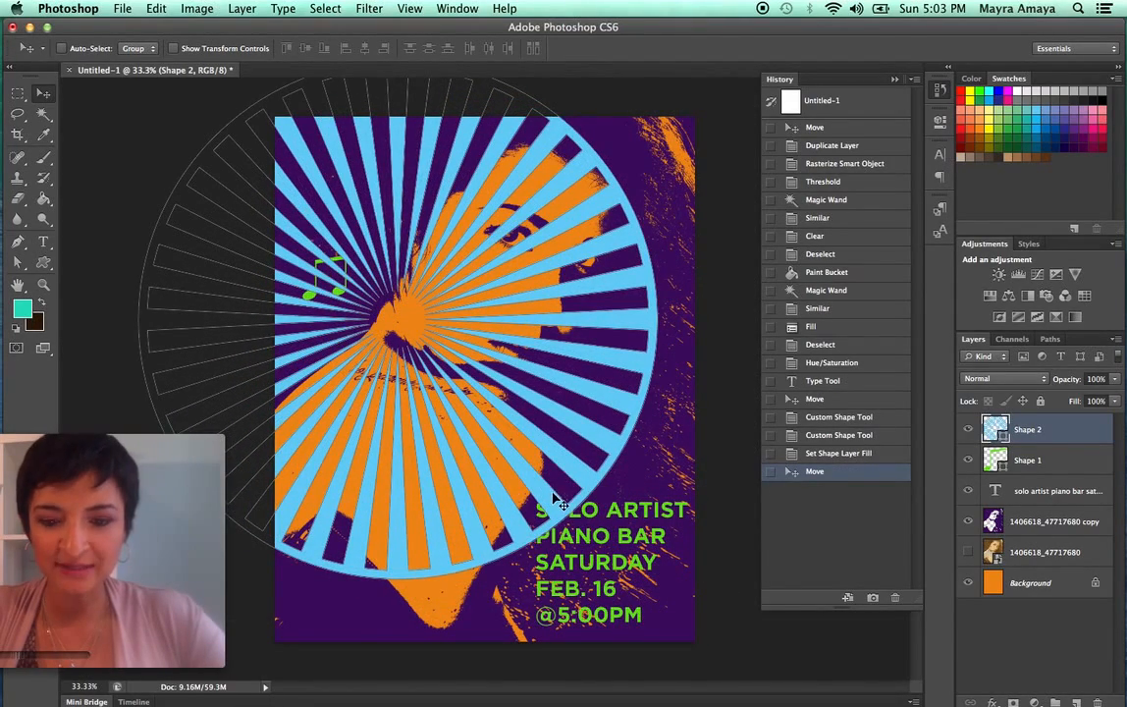
left_click(173, 48)
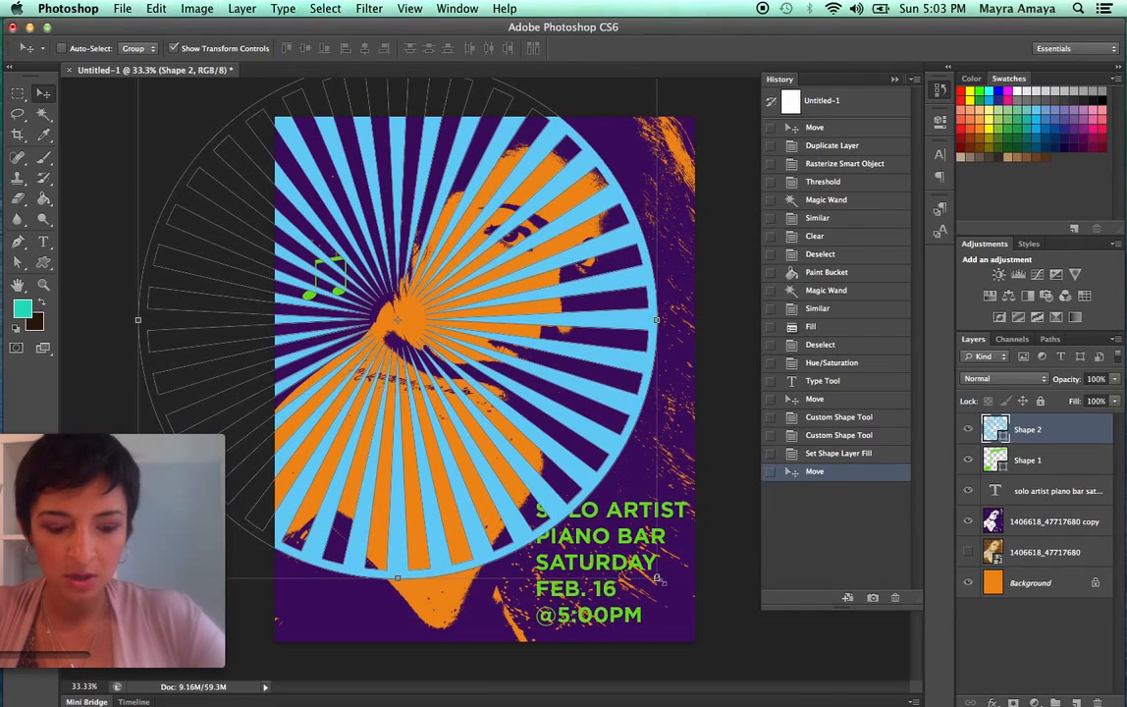
left_click_drag(660, 580, 830, 677)
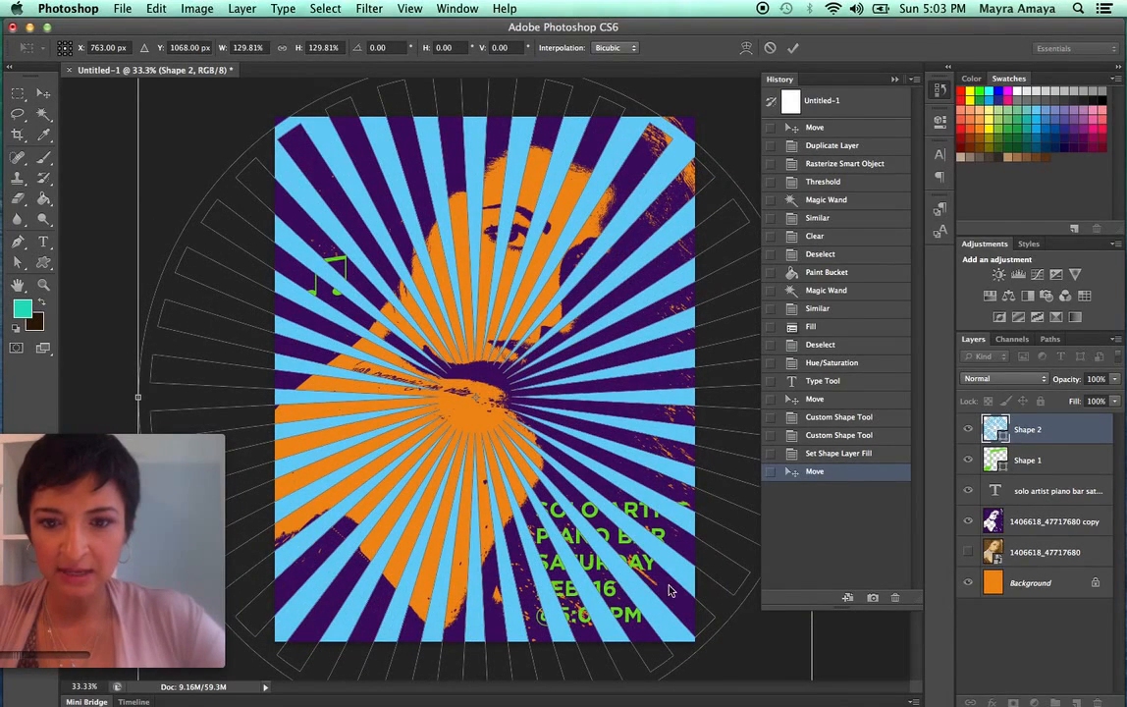
key("Return")
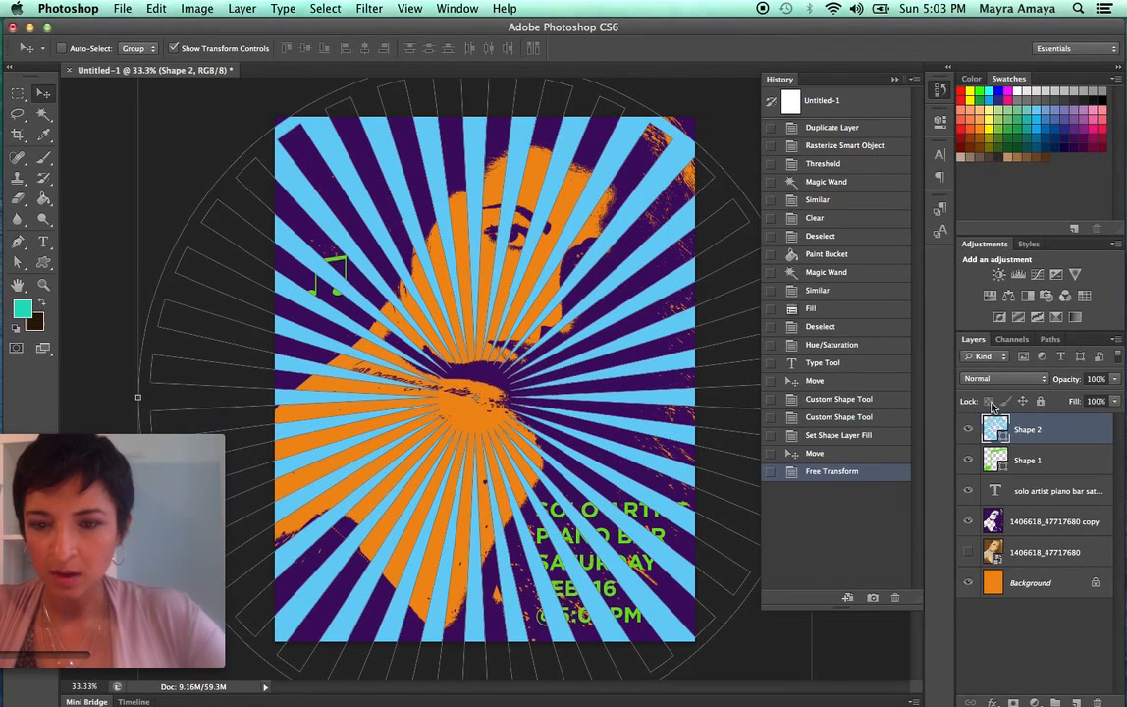
- Try the Darken blend mode on the ray-burst layer
left_click(1039, 382)
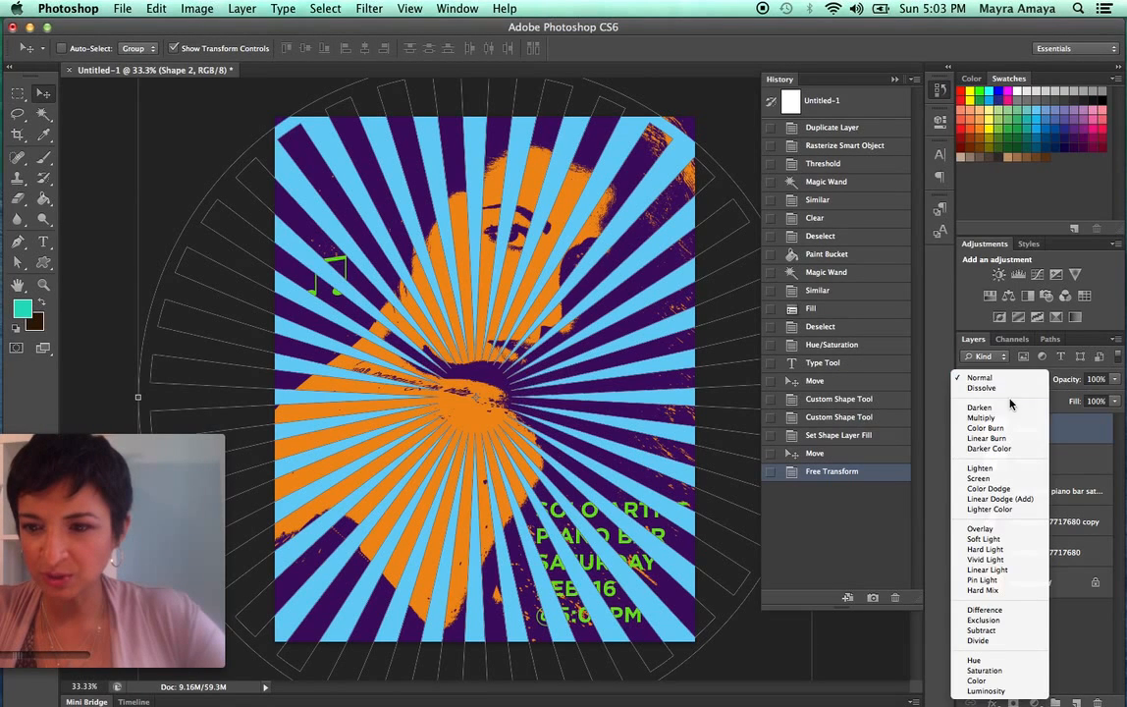
left_click(1008, 411)
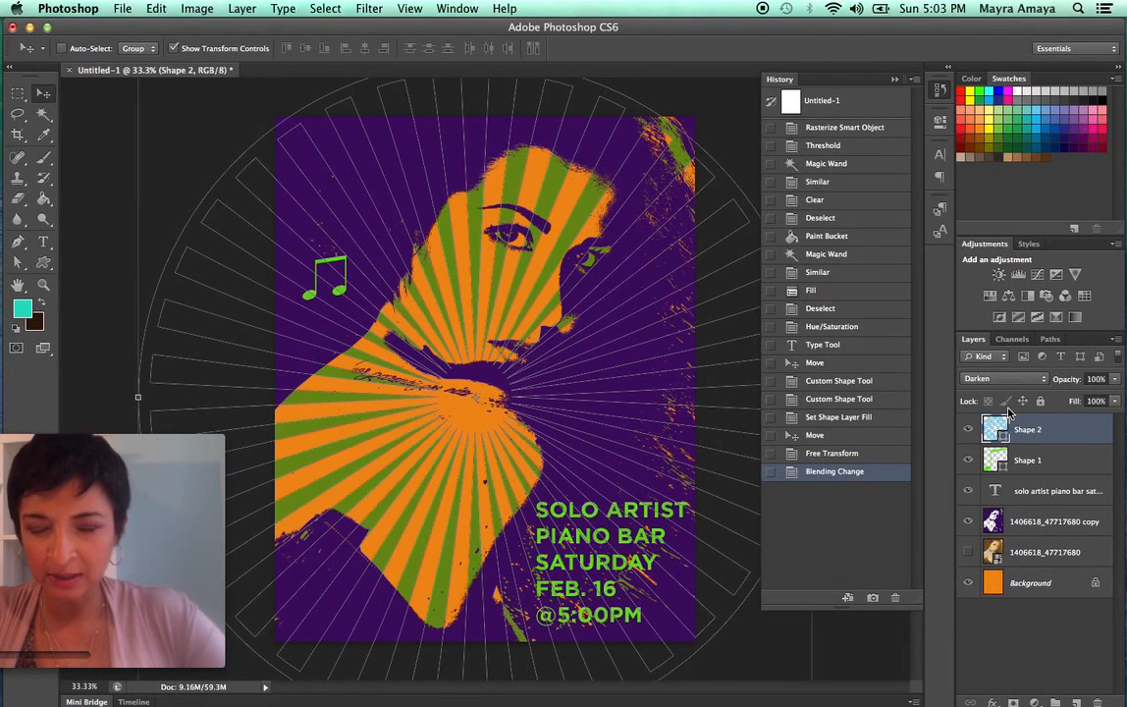
left_click(1044, 472)
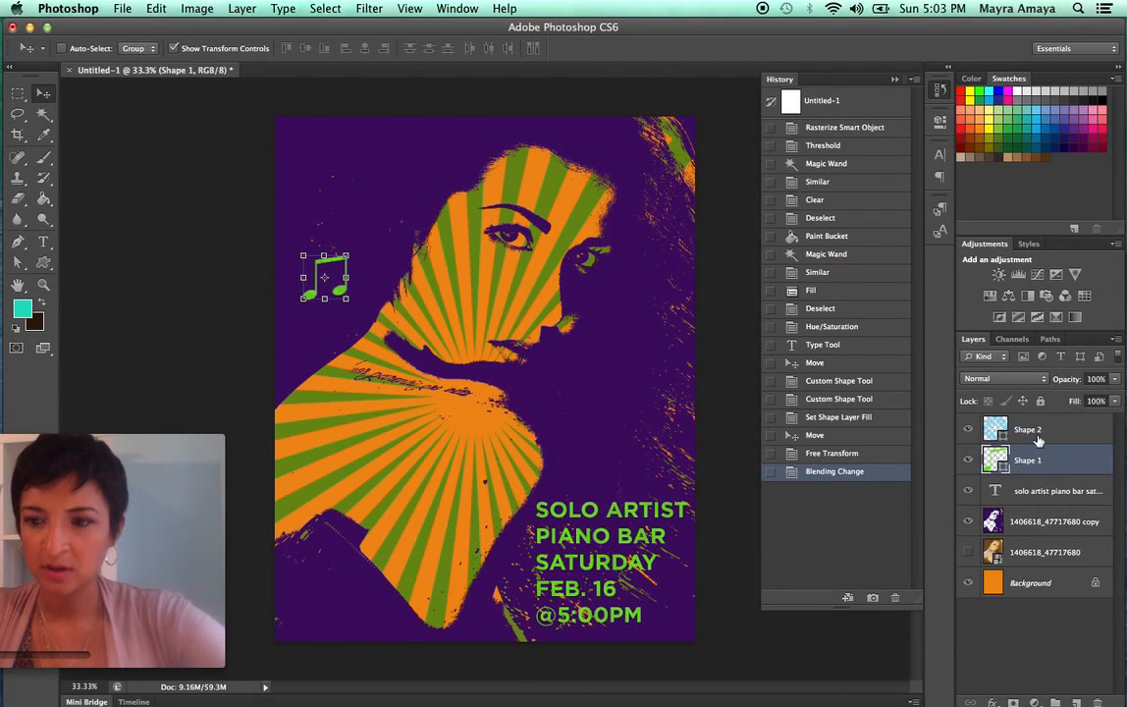
- Set the ray-burst layer's blend mode to Color Burn
left_click(1038, 438)
left_click(1007, 379)
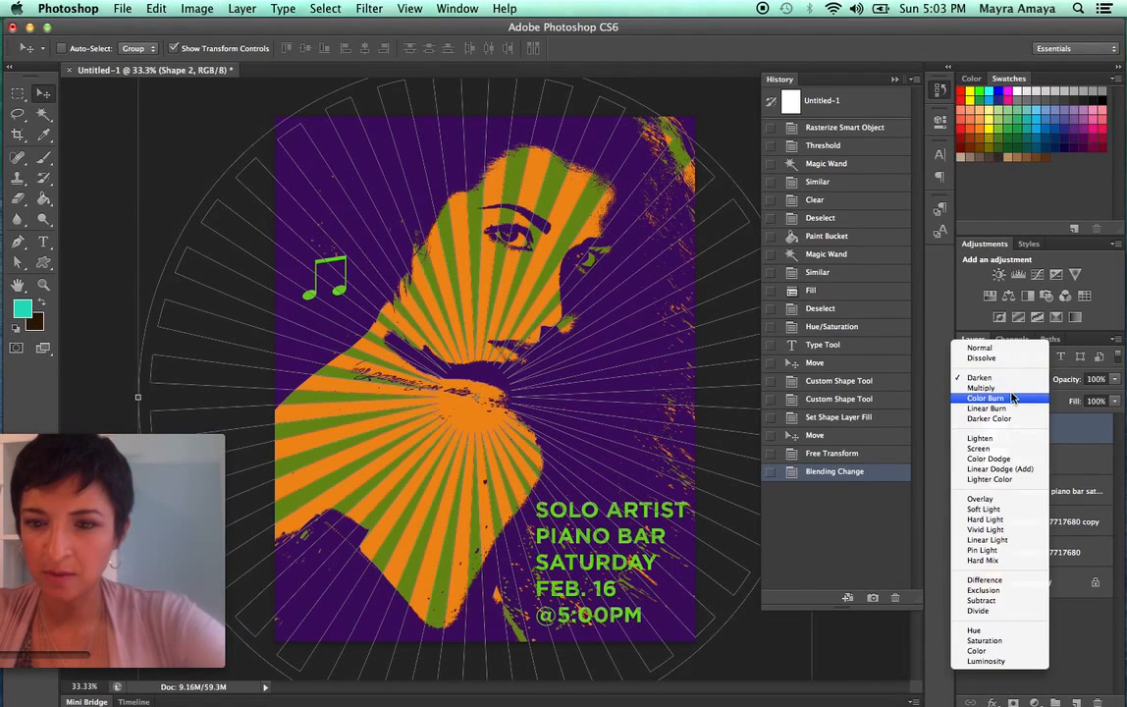
left_click(1012, 397)
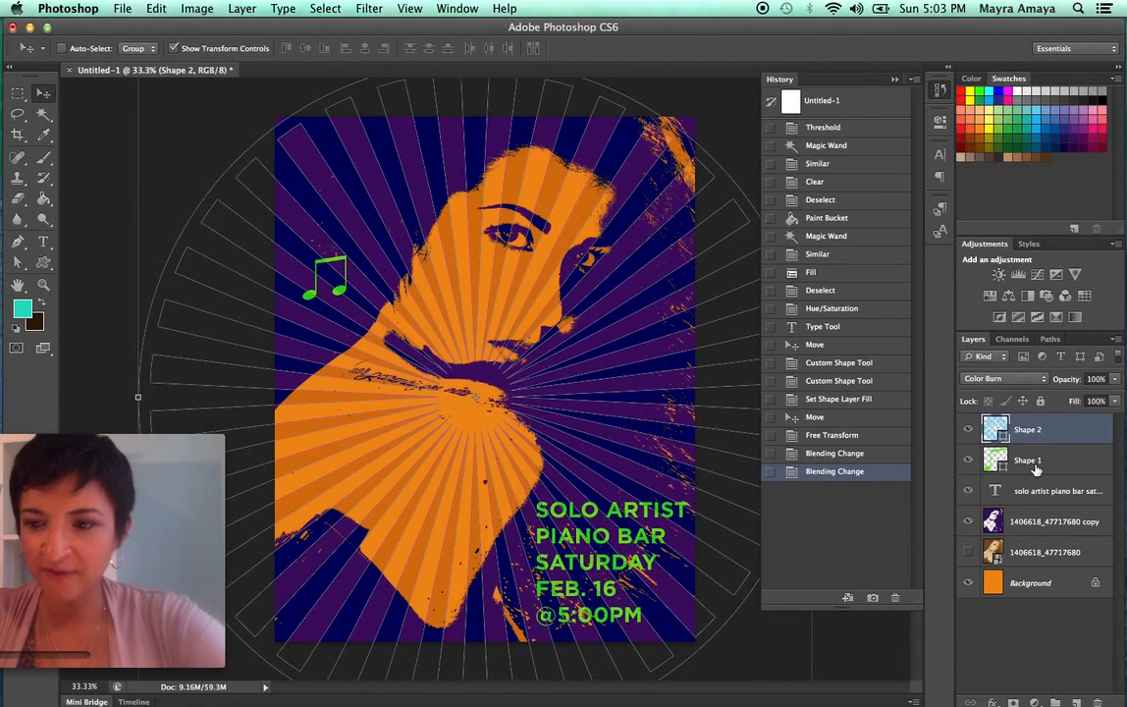
- Try the Darken, Color Burn and Darker Color blend modes on the music note layer
left_click(1041, 468)
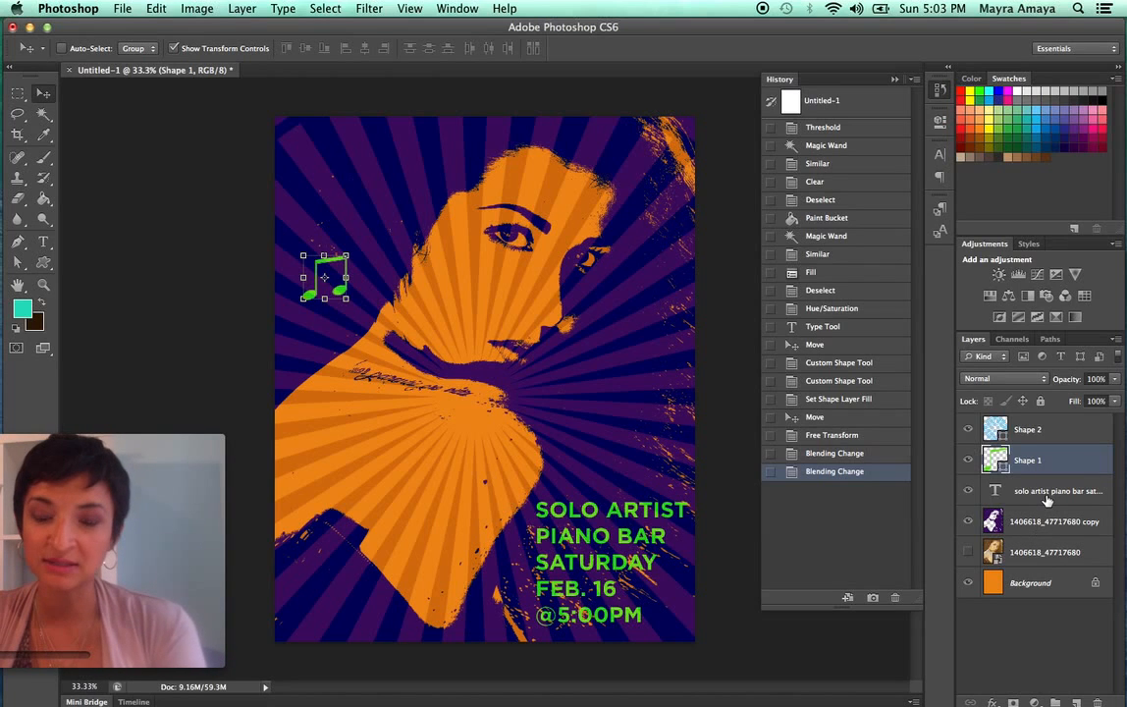
left_click(1047, 496)
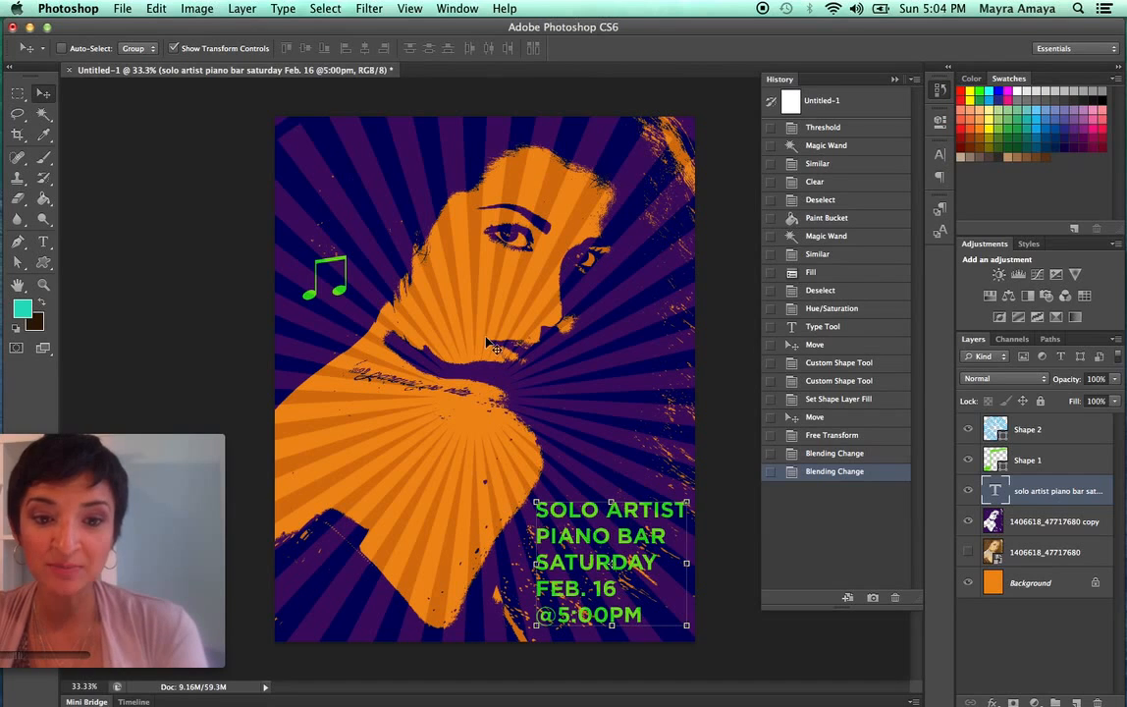
left_click(1046, 463)
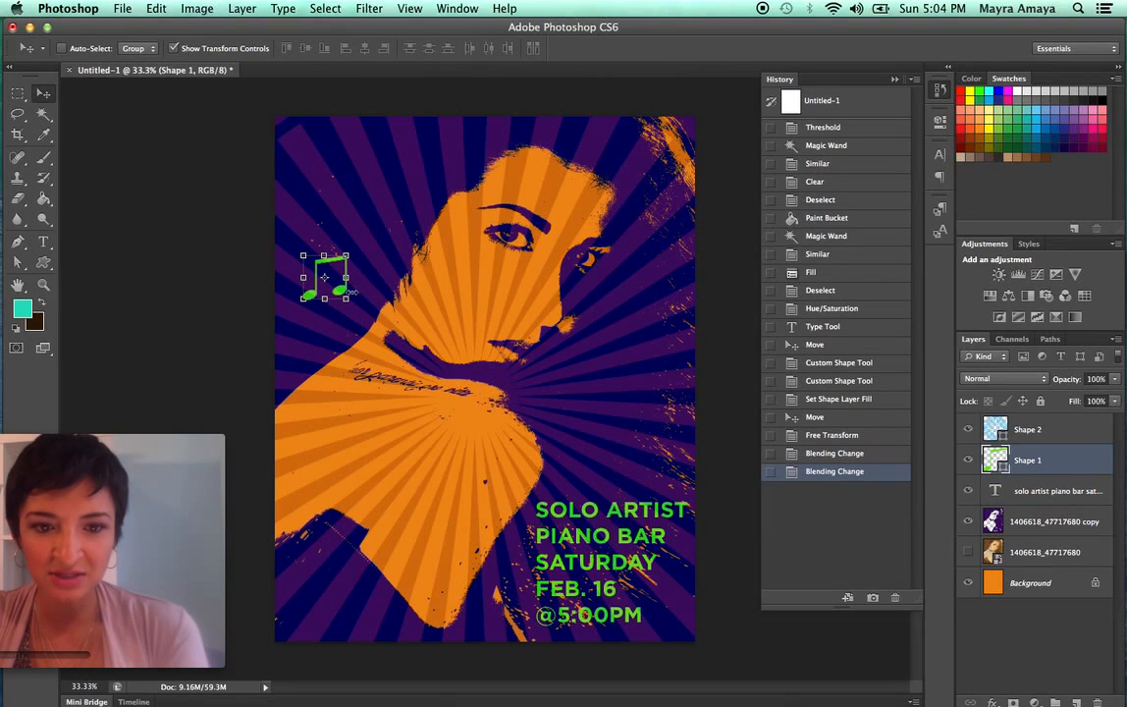
left_click(1003, 378)
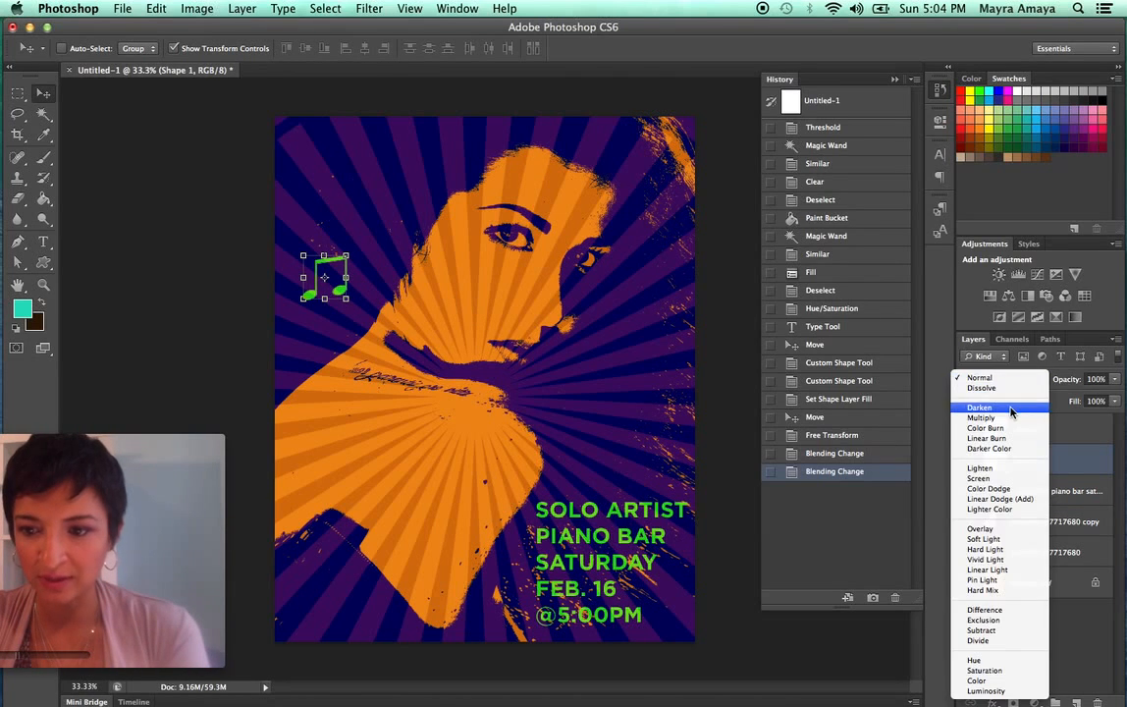
left_click(1011, 411)
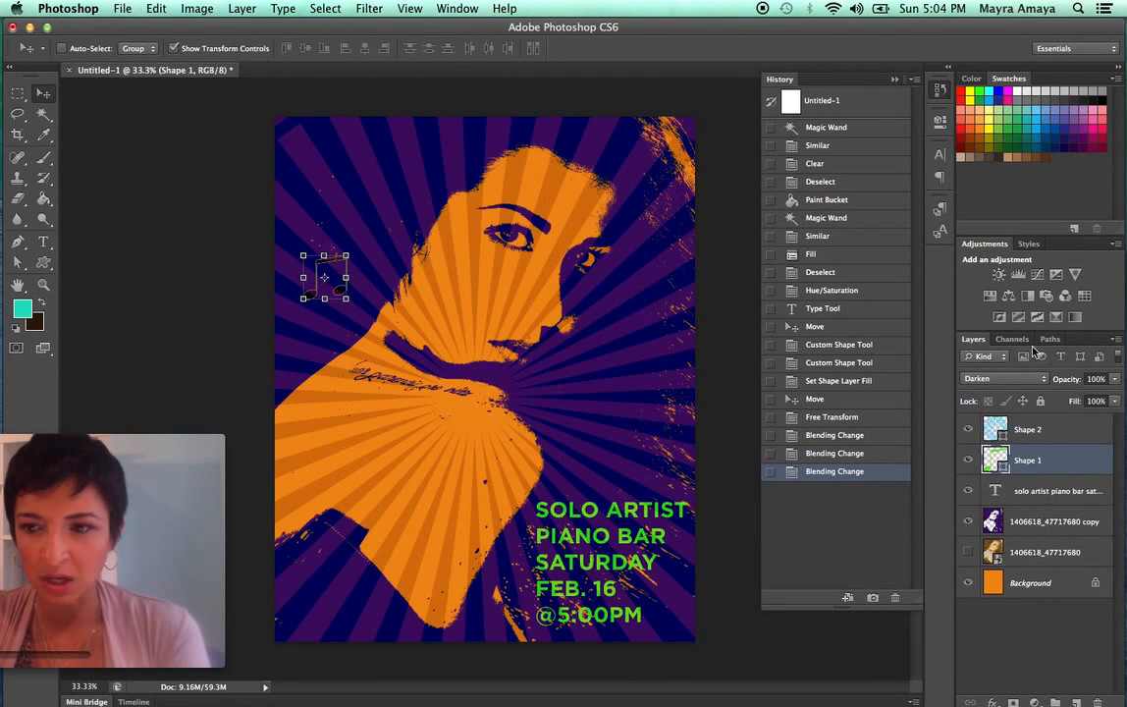
left_click(1014, 381)
left_click(1006, 401)
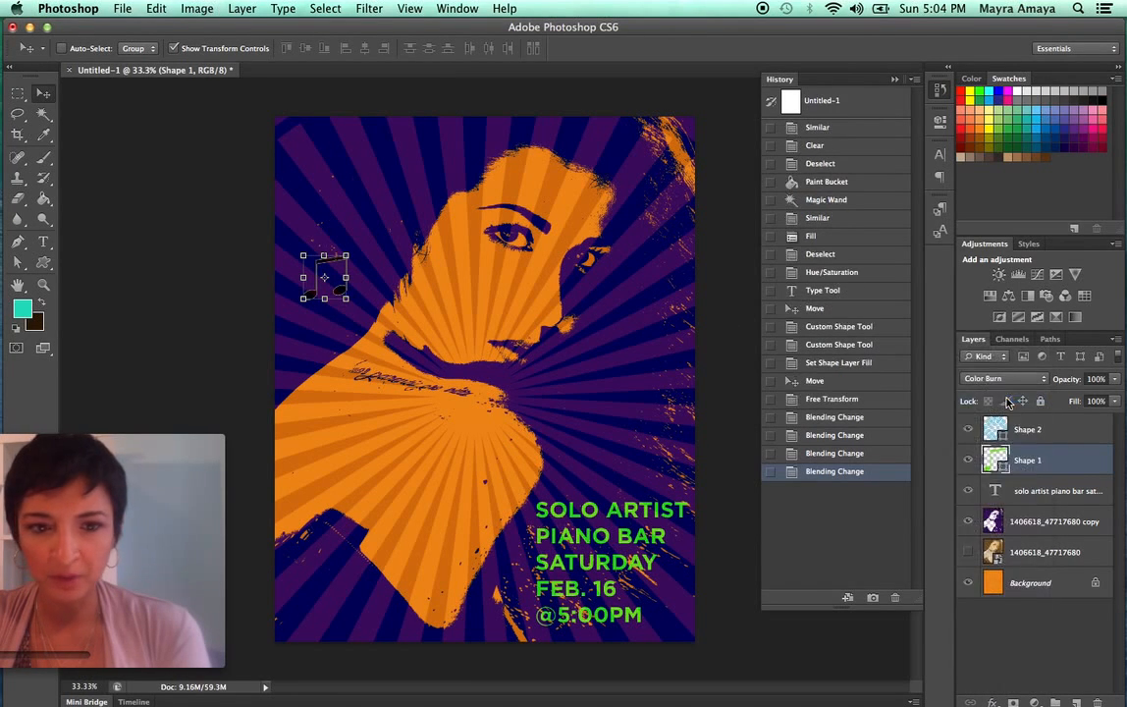
left_click(999, 378)
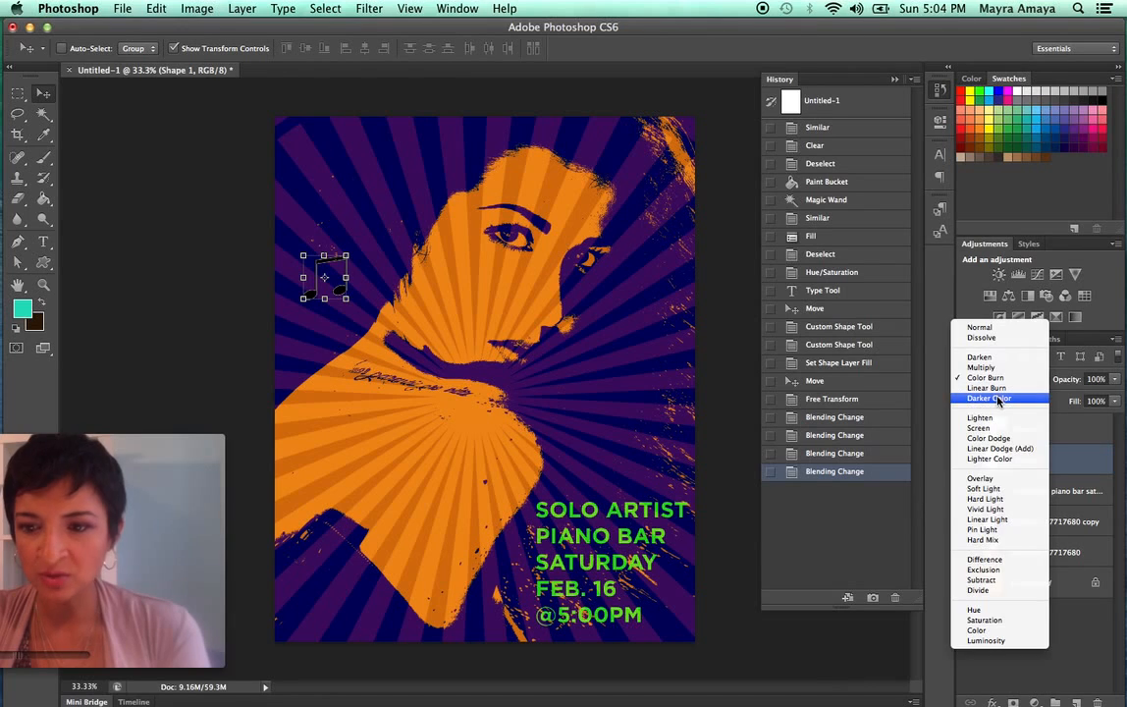
left_click(997, 399)
- Set the music note layer's blend mode to Screen and, with transform controls hidden, move the note above the right end of the event text
left_click(1000, 384)
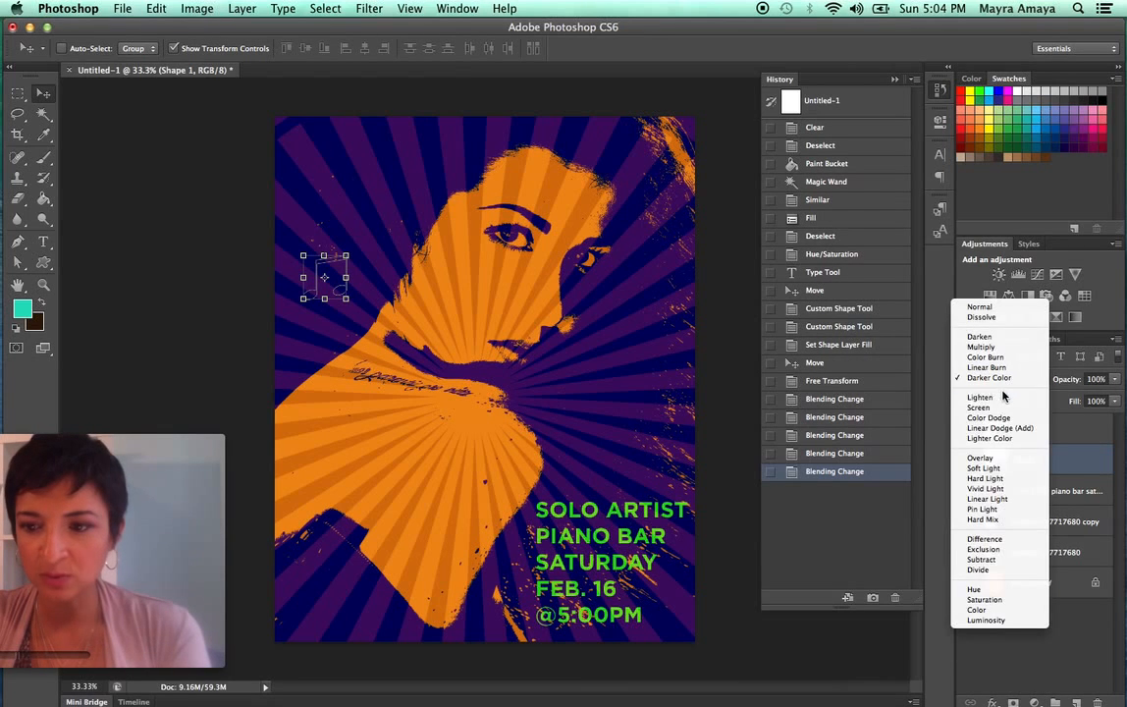
left_click(1003, 407)
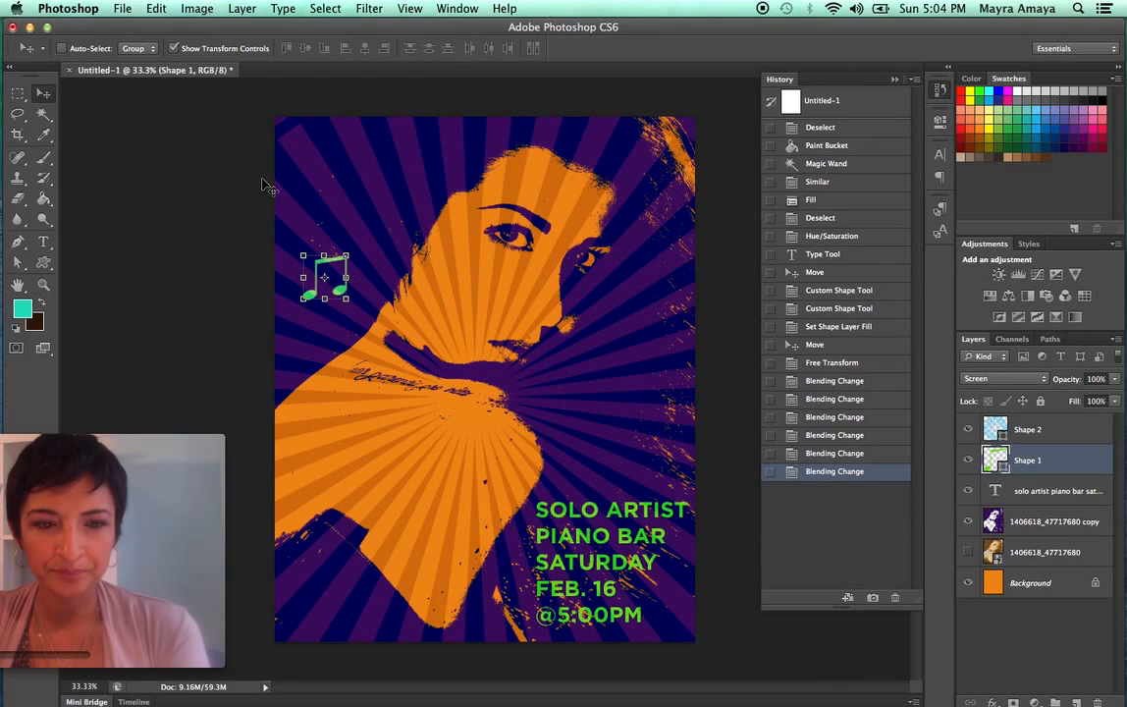
left_click(175, 48)
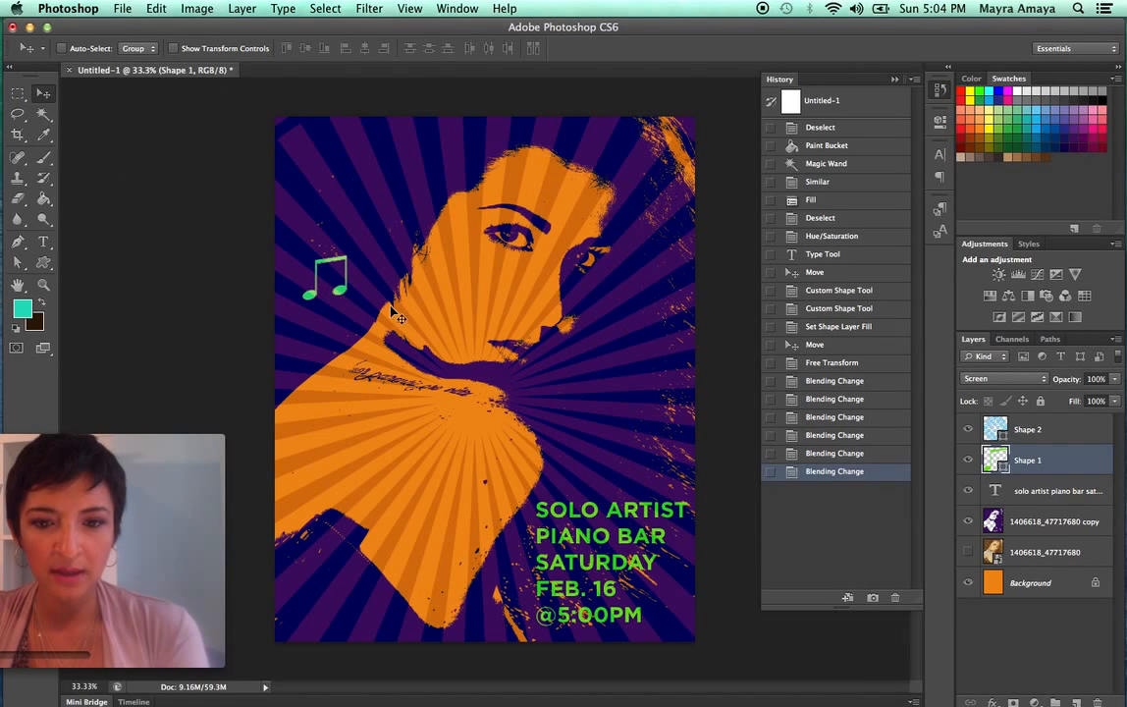
left_click_drag(349, 299, 679, 411)
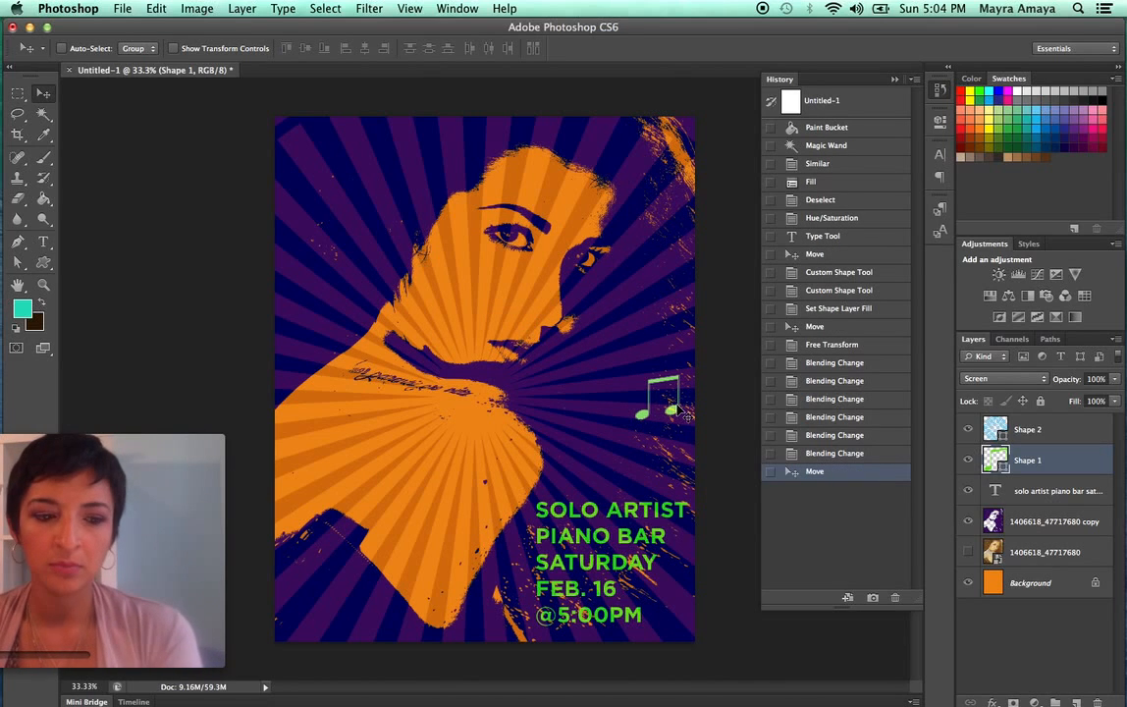